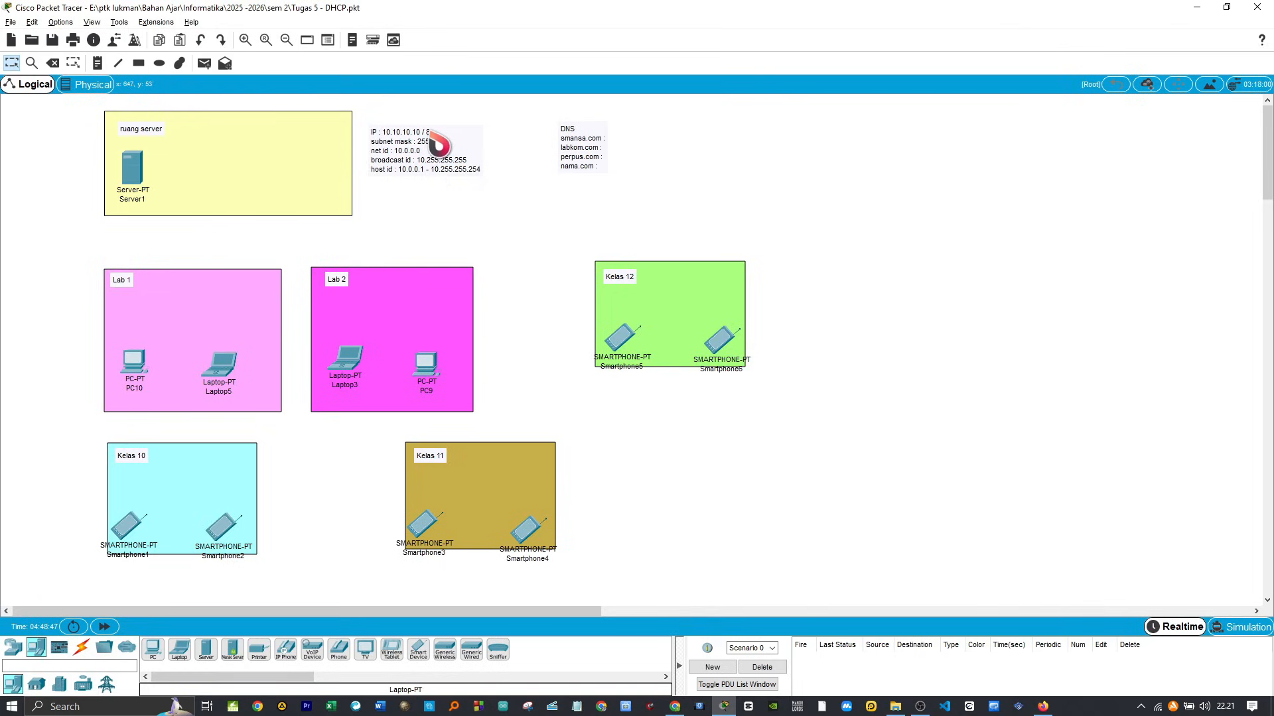
{"action": "double_click", "coordinate": [440, 152]}
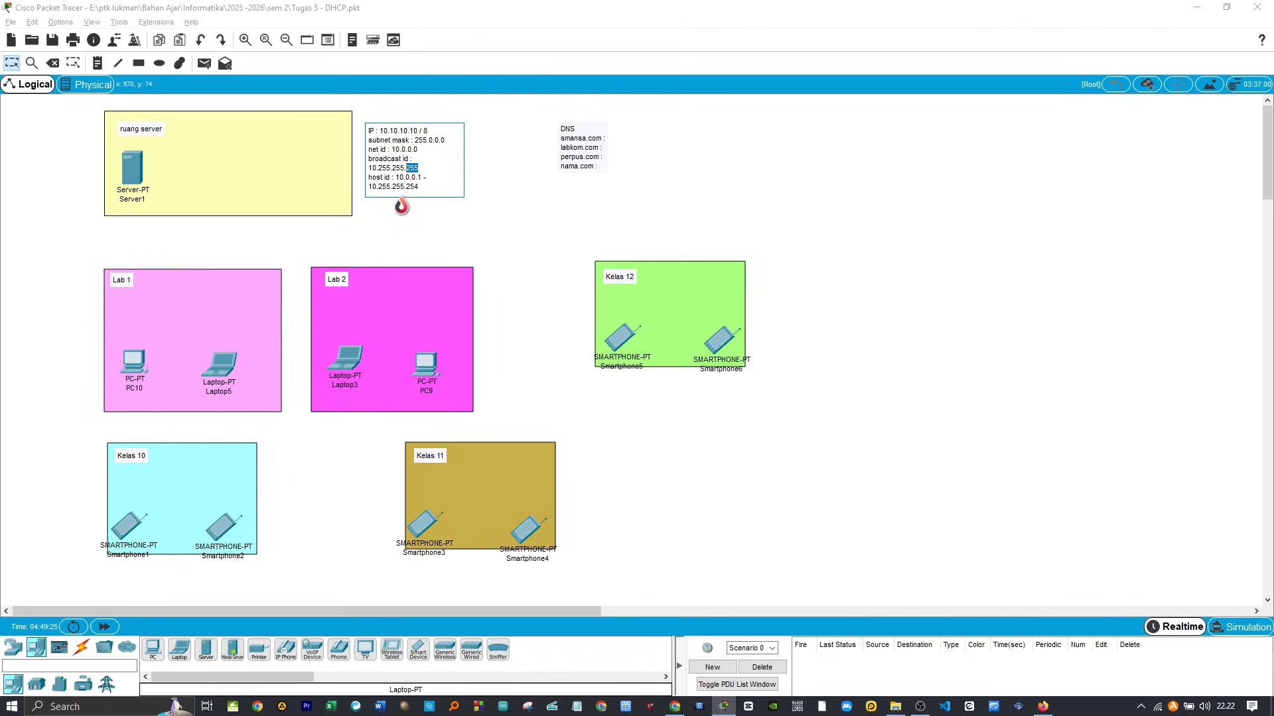
{"action": "left_click", "coordinate": [498, 201]}
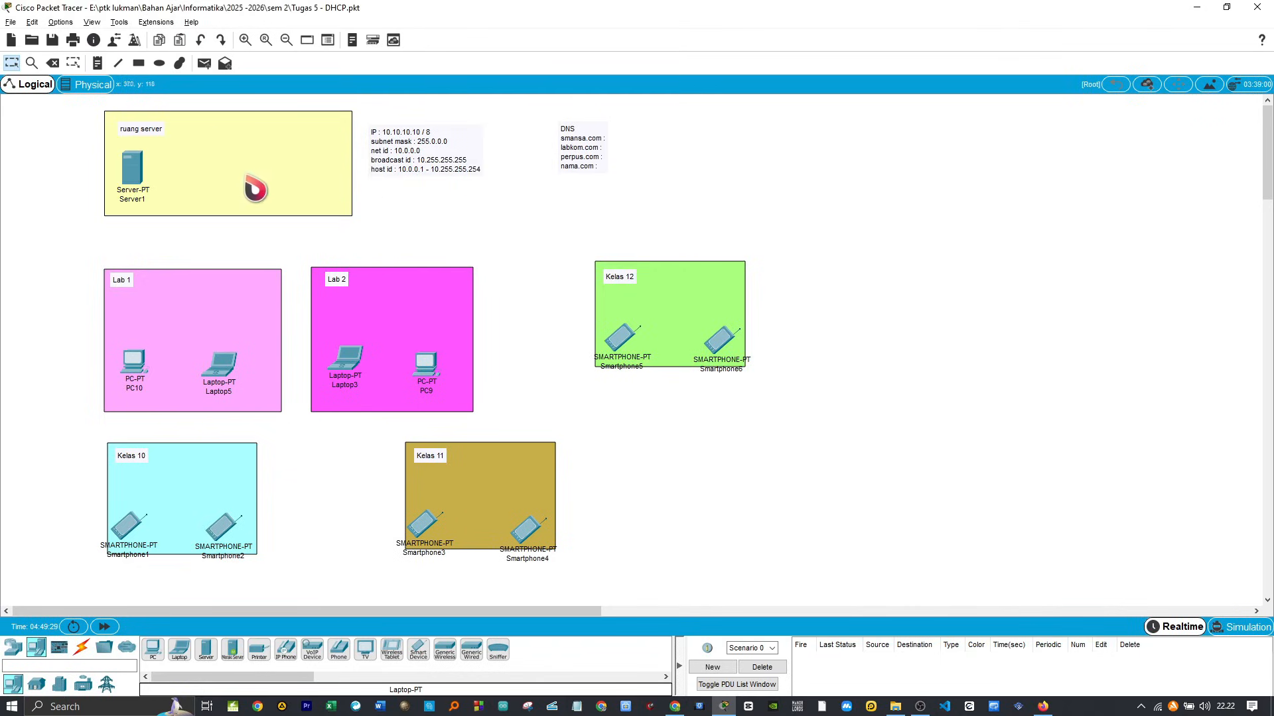
Step: Change the display name of the server in the ruang server area to Labkom
{"action": "left_click", "coordinate": [139, 192]}
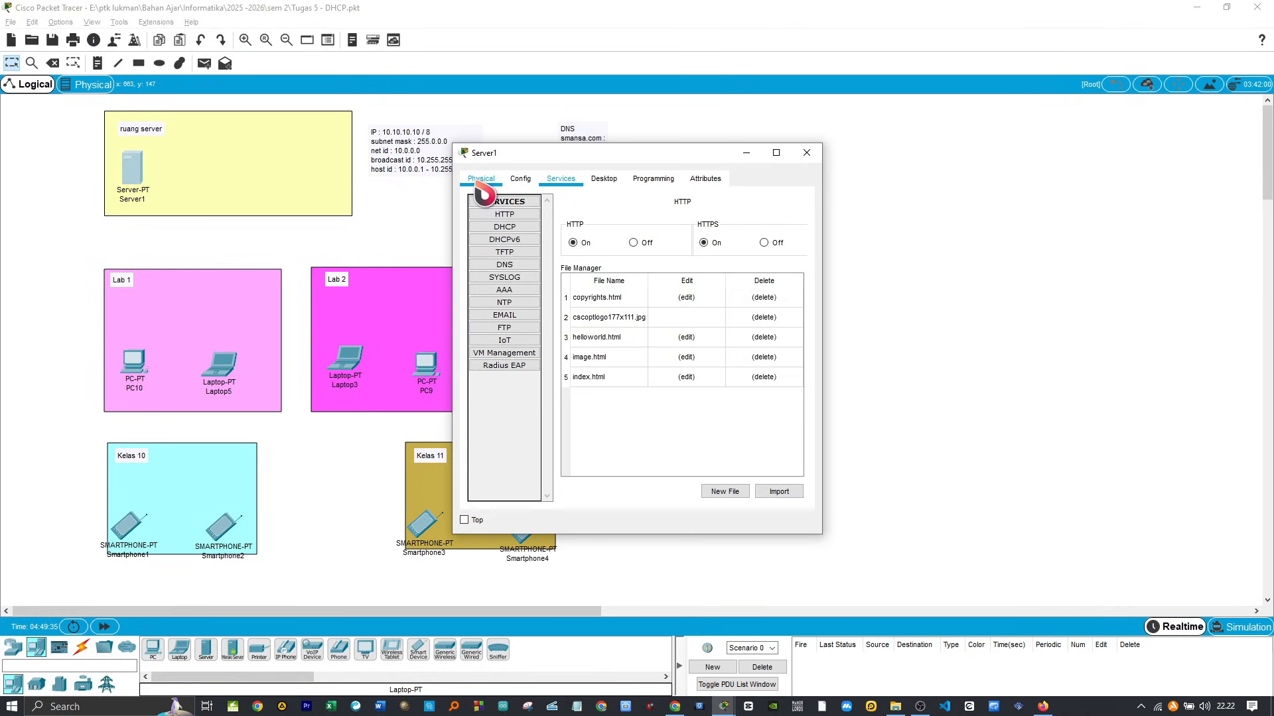
{"action": "left_click", "coordinate": [480, 180]}
{"action": "left_click", "coordinate": [520, 181]}
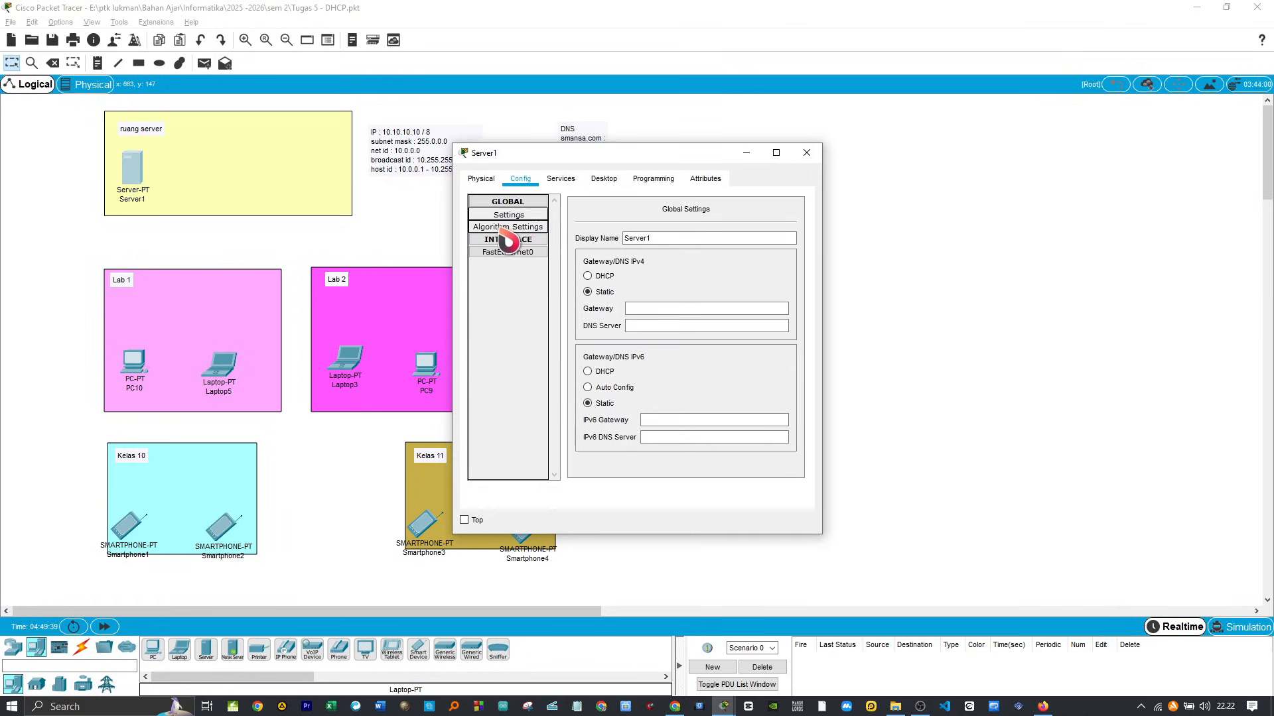
{"action": "left_click", "coordinate": [647, 241]}
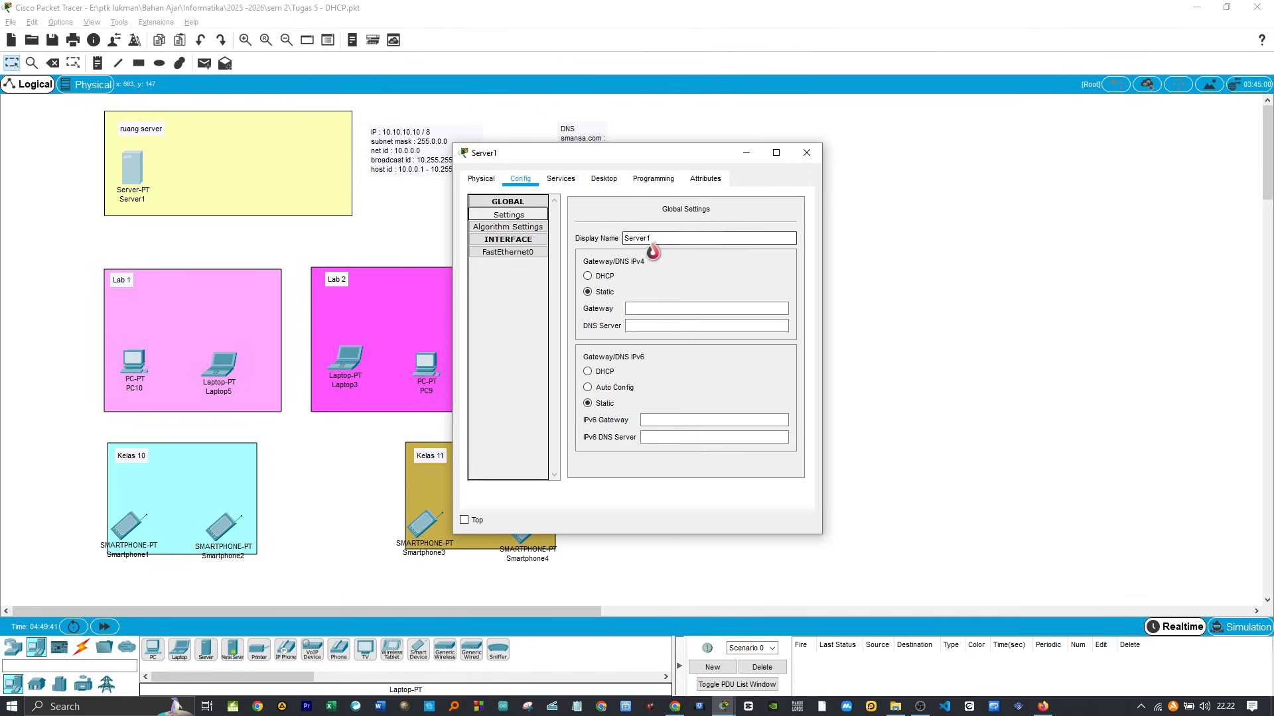
{"action": "left_click_drag", "start_coordinate": [668, 246], "coordinate": [603, 243]}
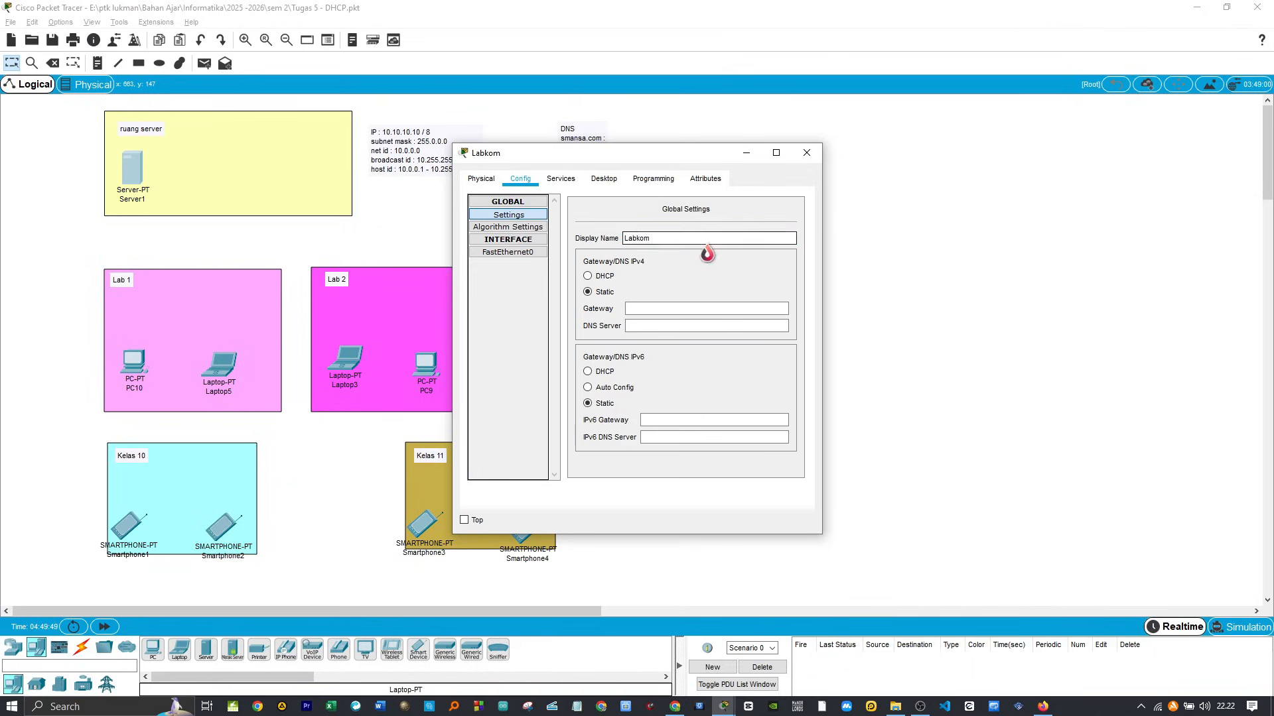
Step: Give the Labkom server the static IP address 10.0.0.1 with subnet mask 255.0.0.0
{"action": "left_click", "coordinate": [603, 180]}
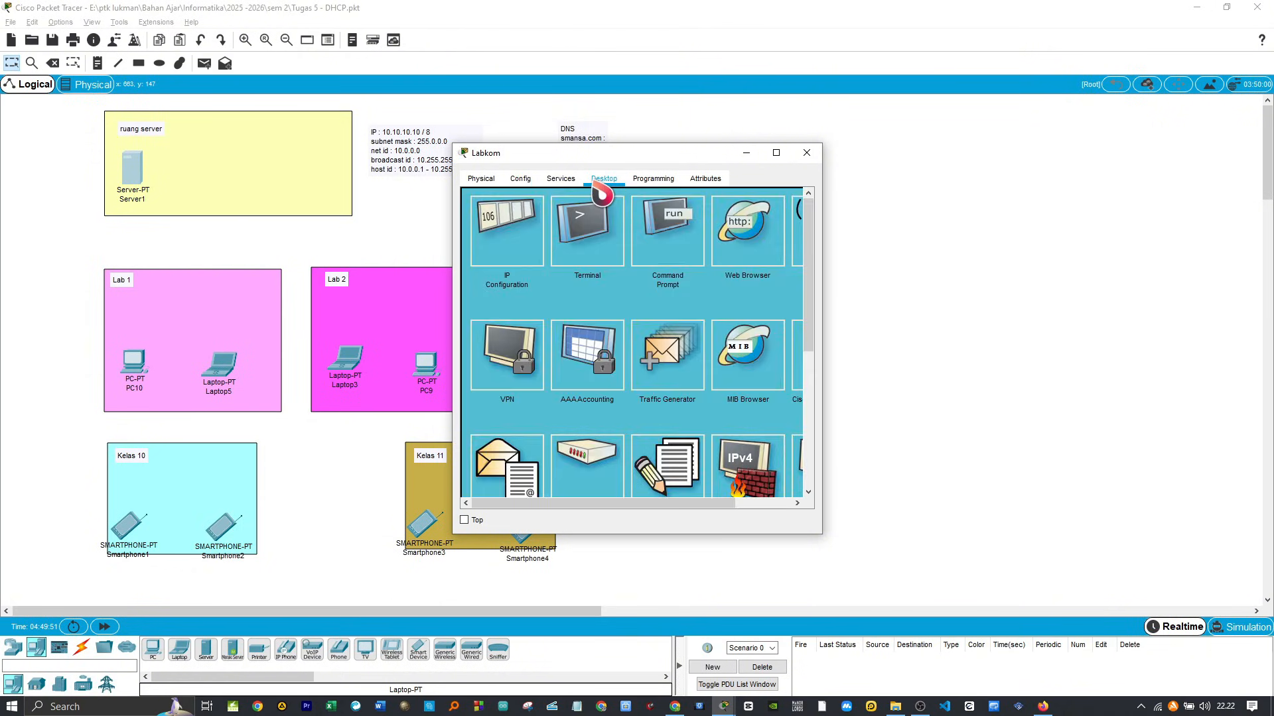
{"action": "left_click", "coordinate": [512, 245]}
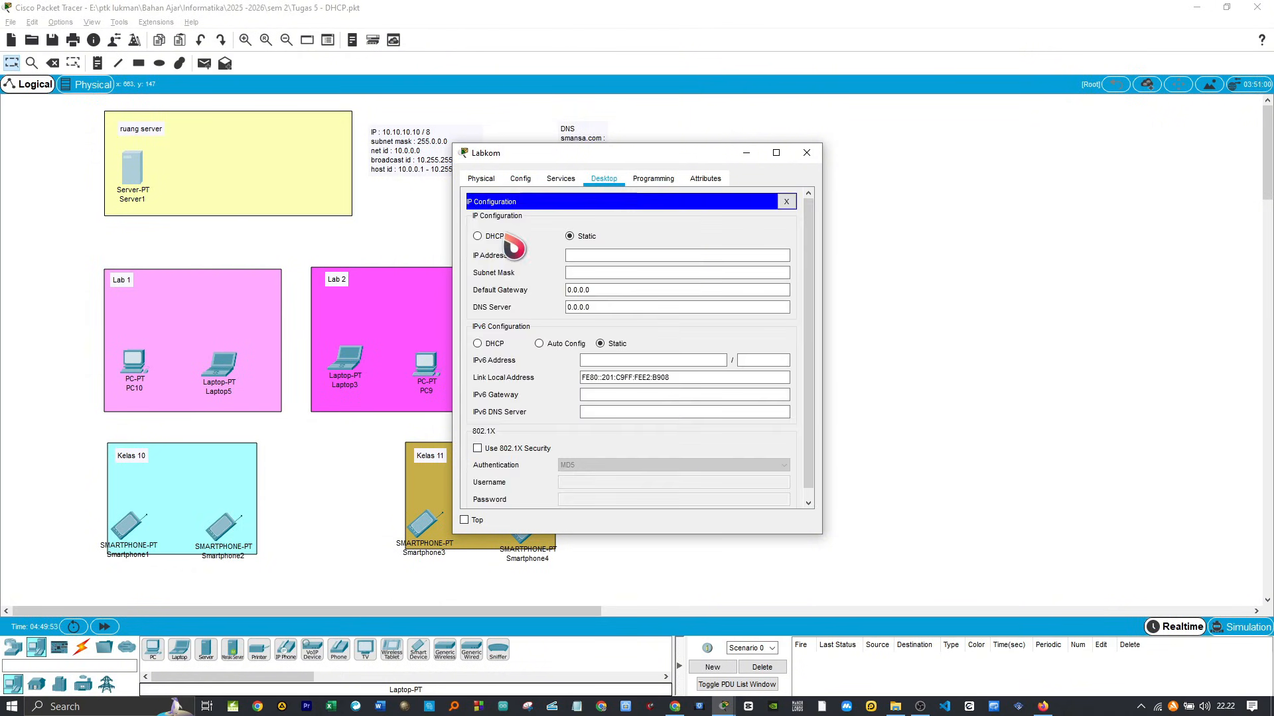
{"action": "left_click", "coordinate": [581, 260]}
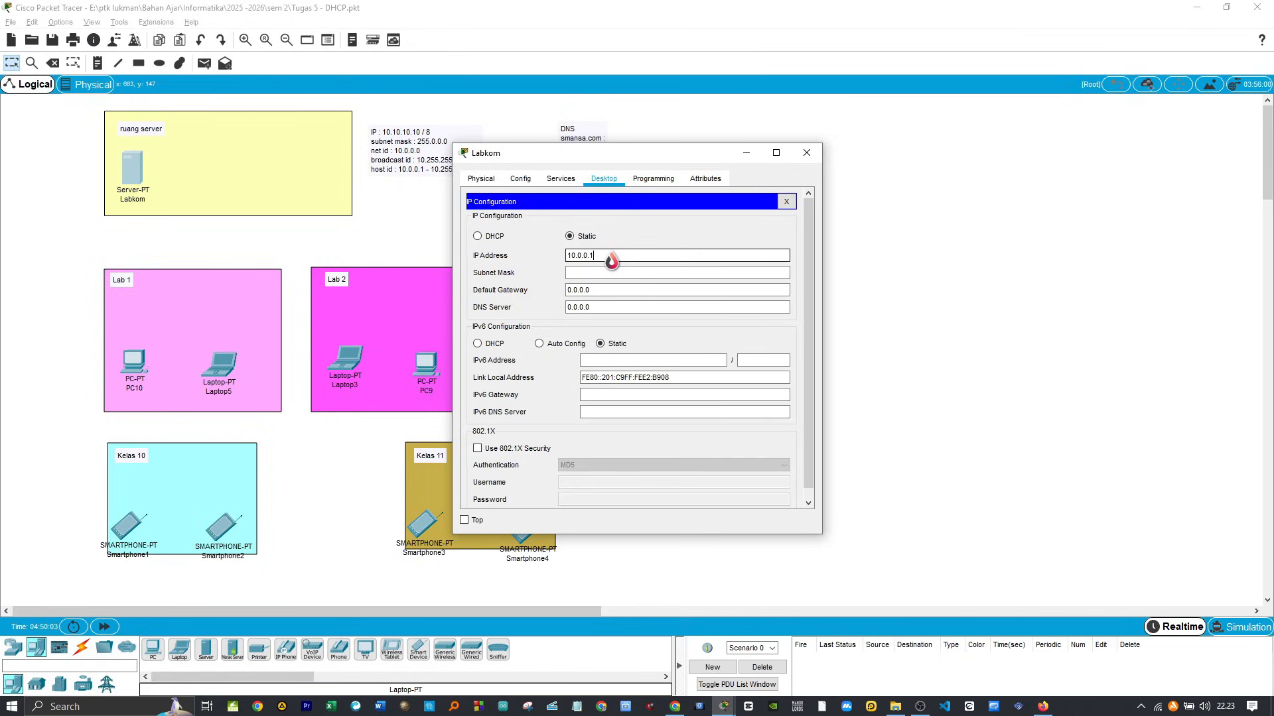
{"action": "left_click", "coordinate": [607, 272]}
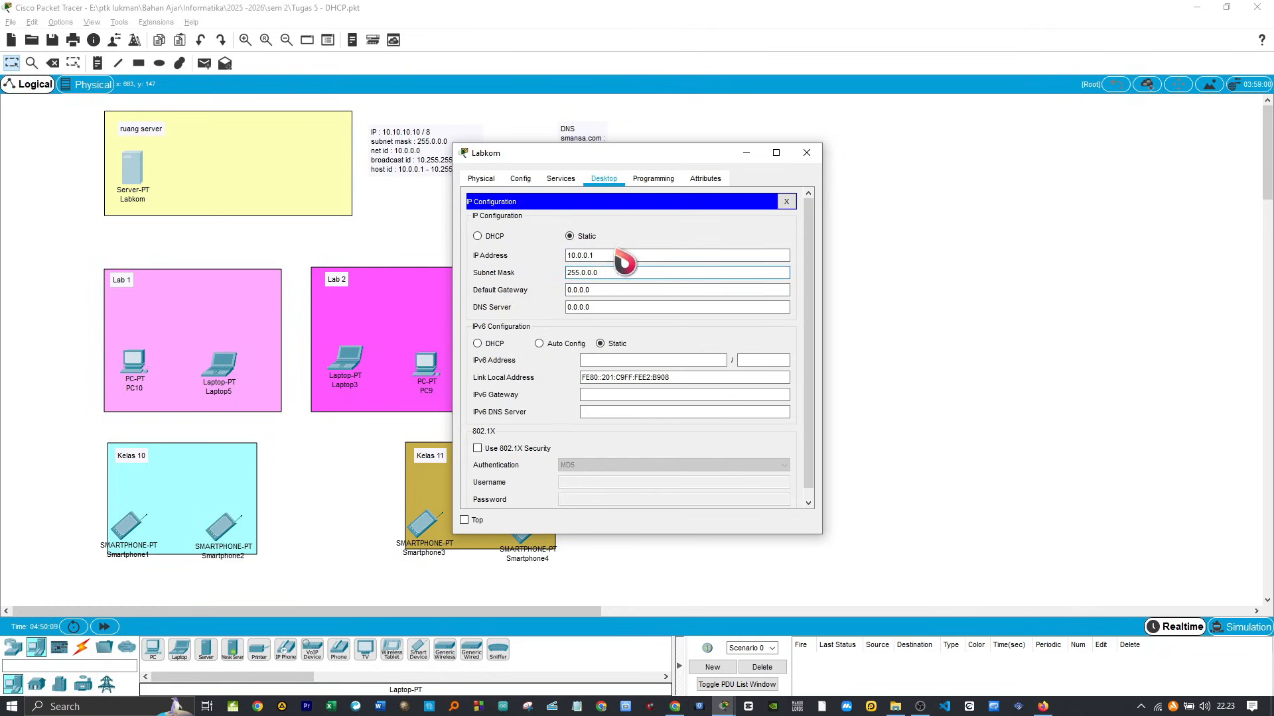
Step: Turn on the server's DHCP service and save serverPool with the start IP address 10.0.0.2
{"action": "left_click", "coordinate": [561, 180]}
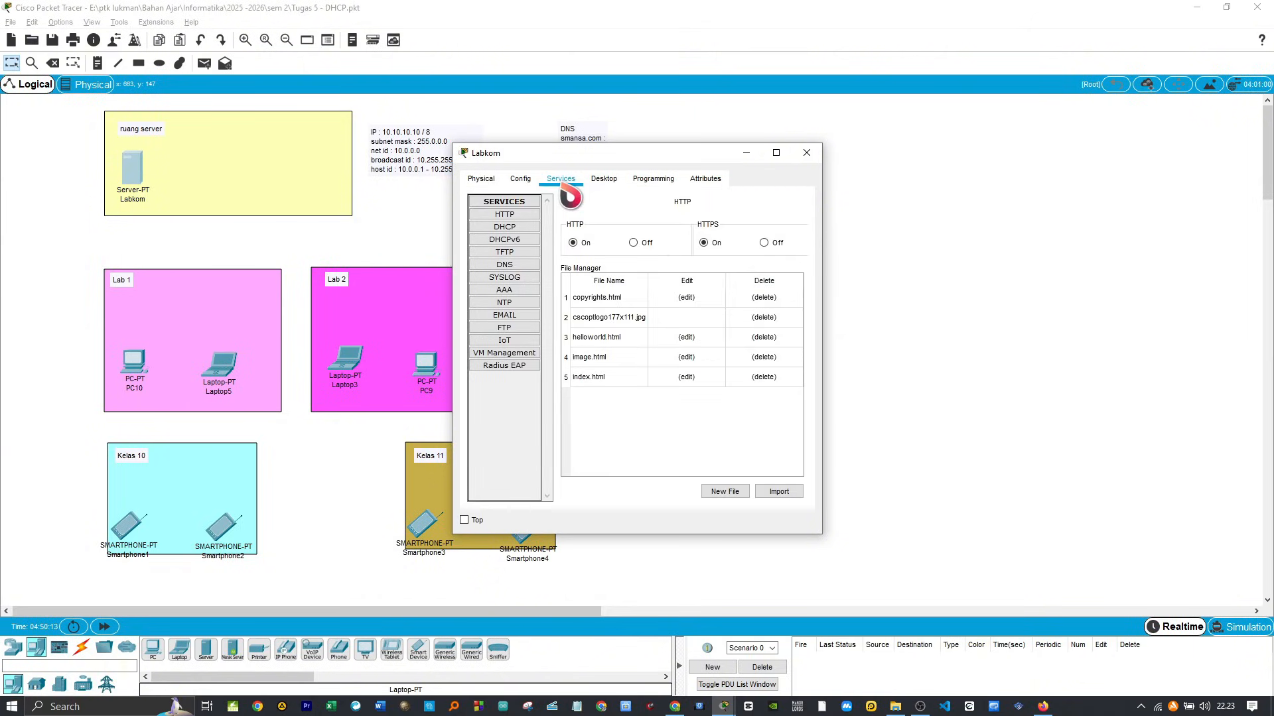
{"action": "left_click", "coordinate": [531, 233]}
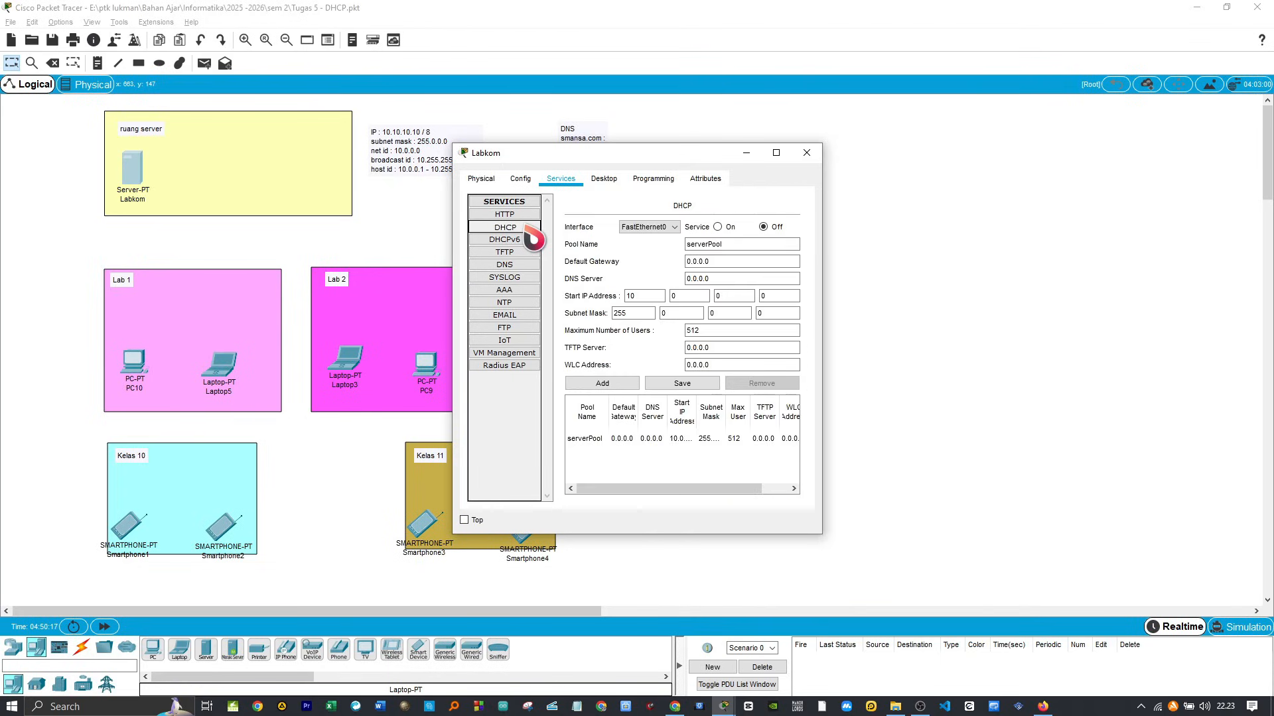
{"action": "left_click", "coordinate": [718, 226]}
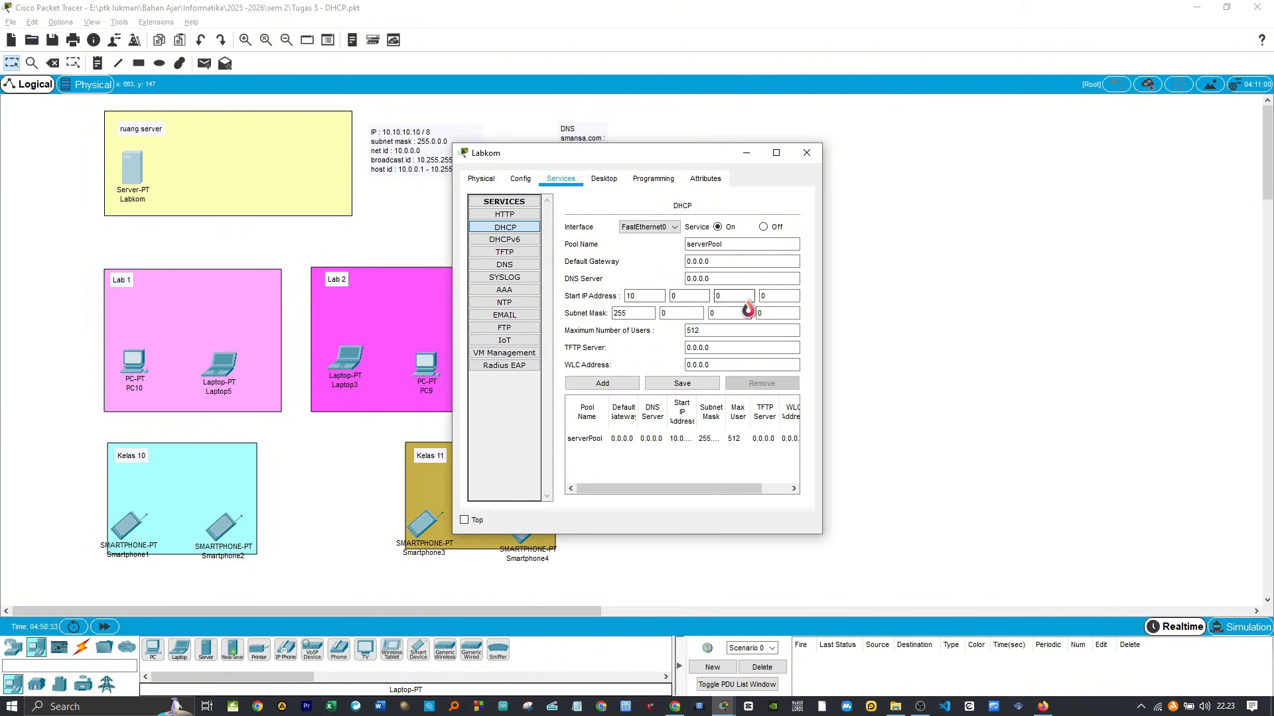
{"action": "double_click", "coordinate": [767, 296]}
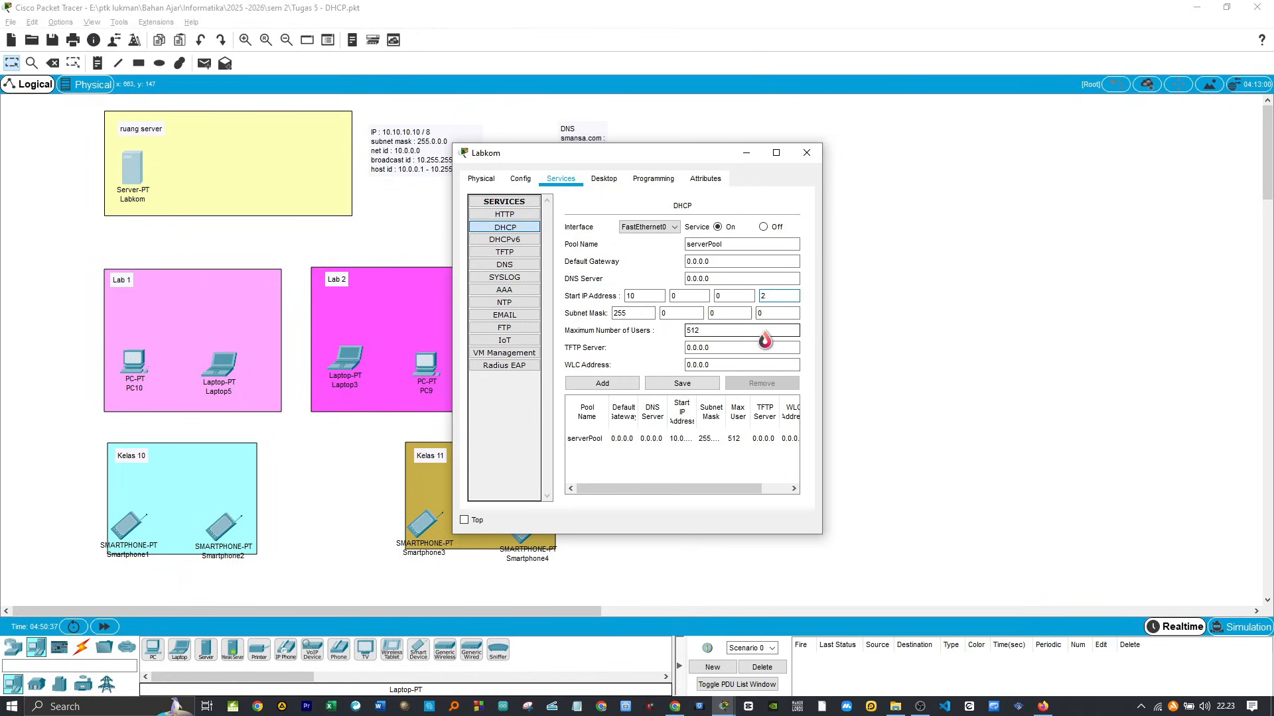
{"action": "type", "text": "2"}
{"action": "left_click", "coordinate": [683, 384]}
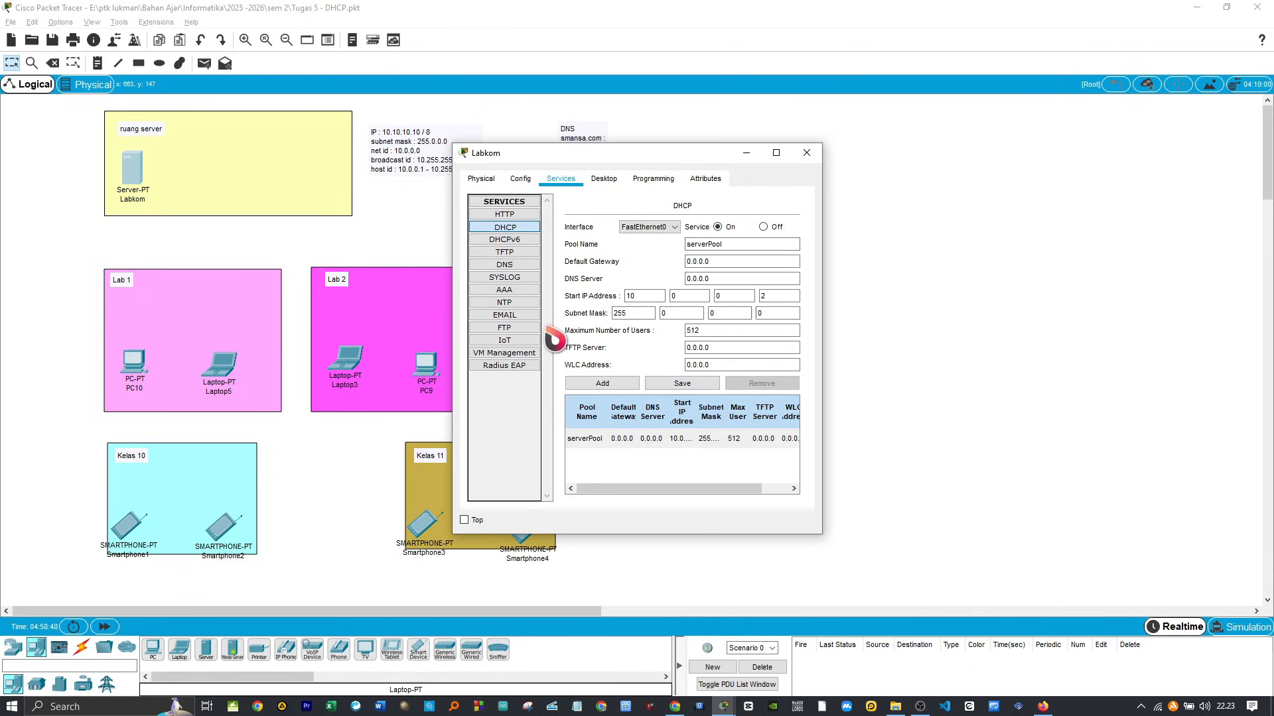
{"action": "left_click", "coordinate": [807, 154]}
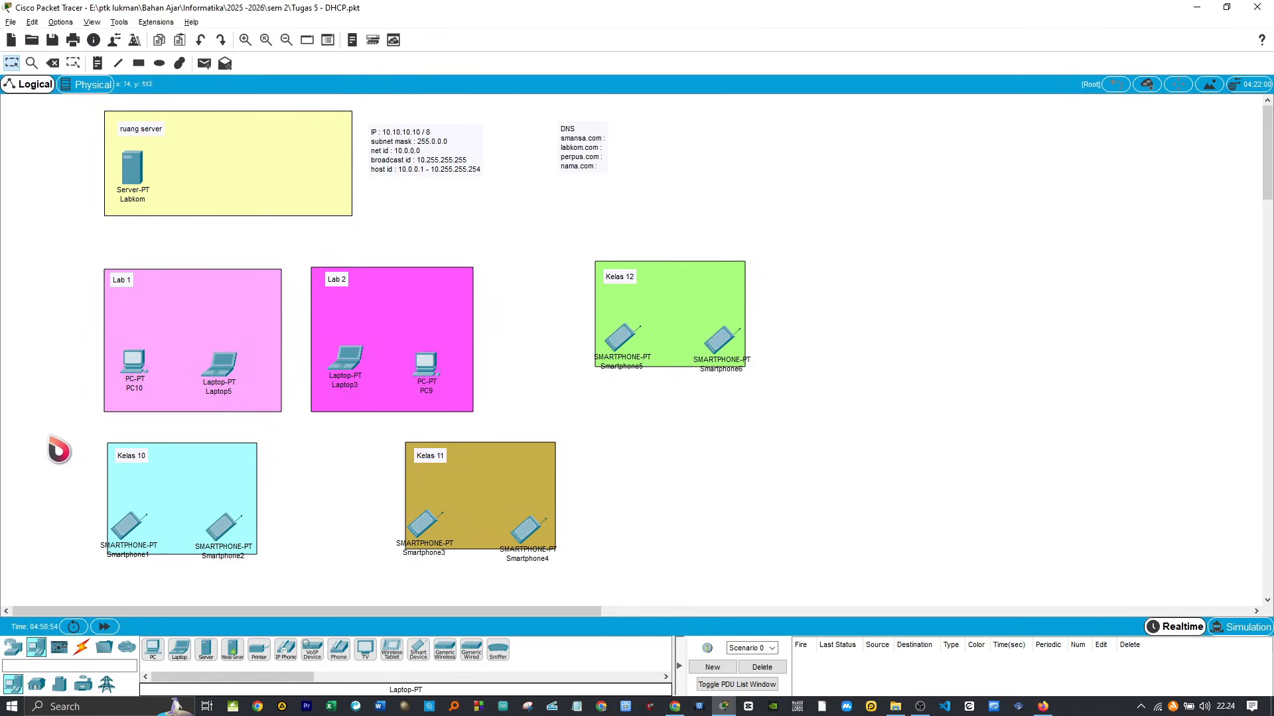
Step: Place a 2960-24TT switch in the Lab 1 area above PC10
{"action": "left_click", "coordinate": [14, 649]}
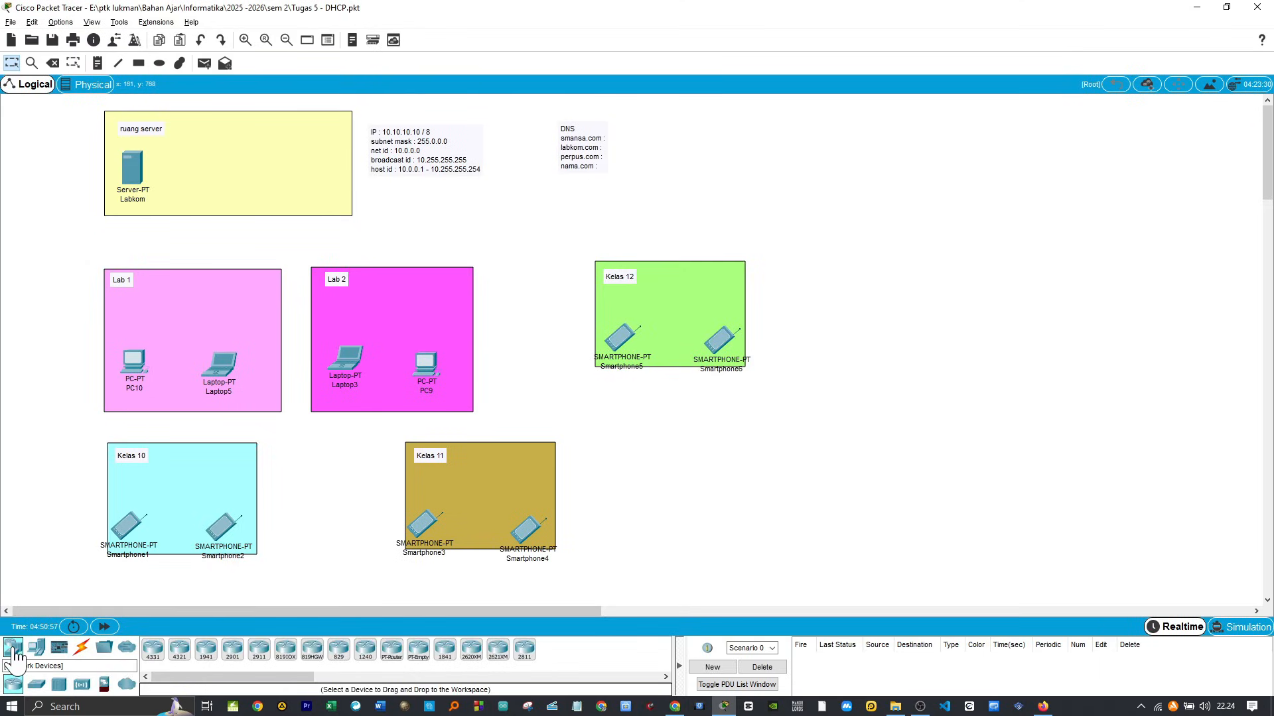
{"action": "left_click", "coordinate": [42, 689]}
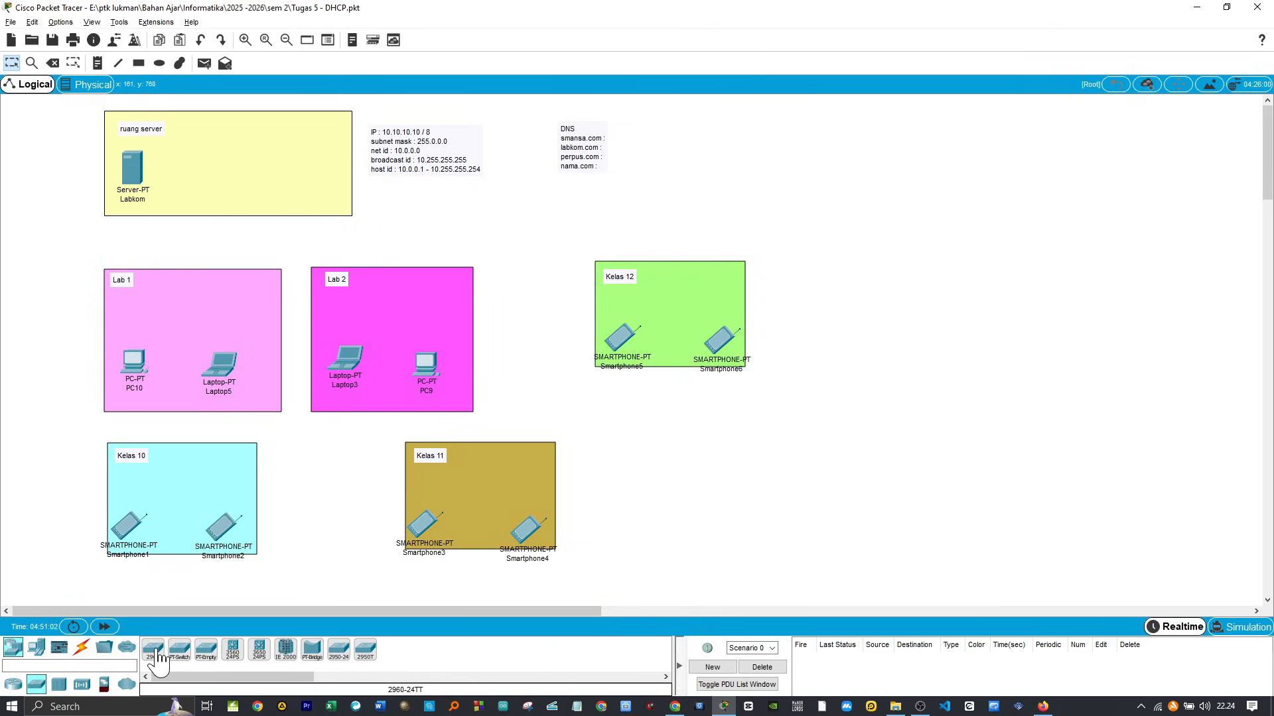
{"action": "left_click", "coordinate": [154, 651]}
{"action": "left_click", "coordinate": [132, 303]}
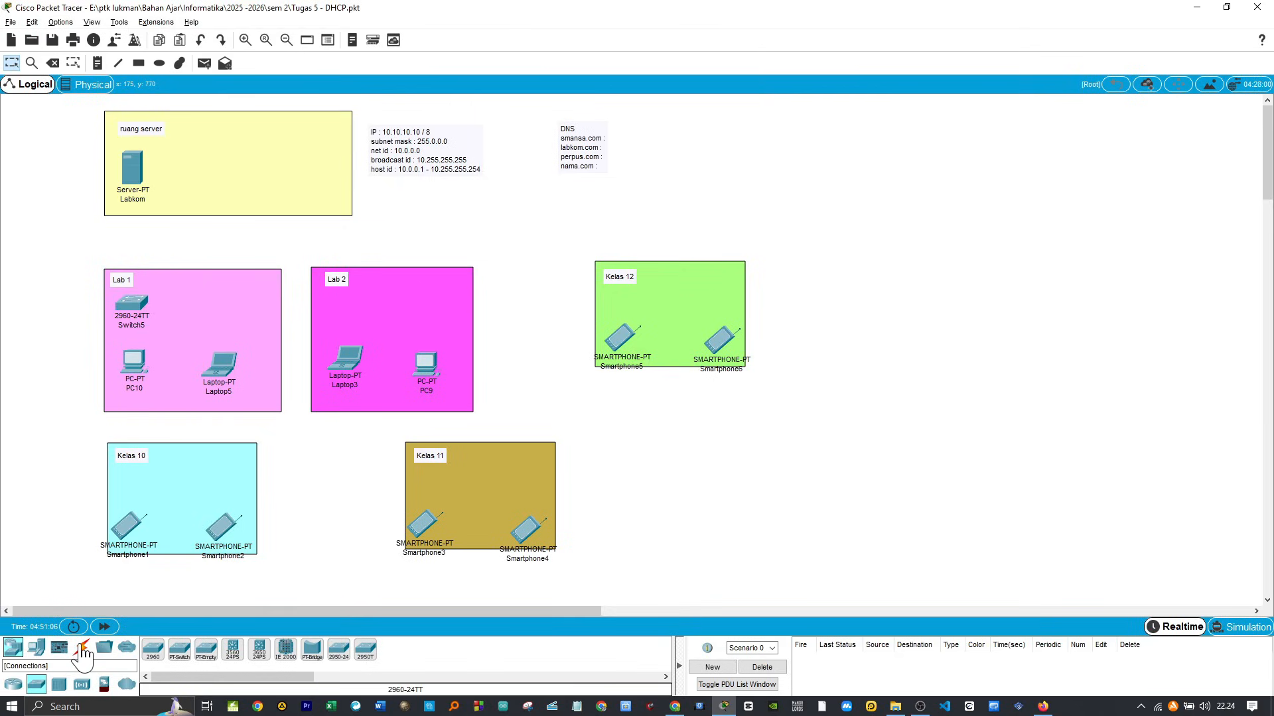
Step: Connect the Labkom server to FastEthernet0/1 of the Lab 1 switch with a copper straight-through cable
{"action": "left_click", "coordinate": [83, 653]}
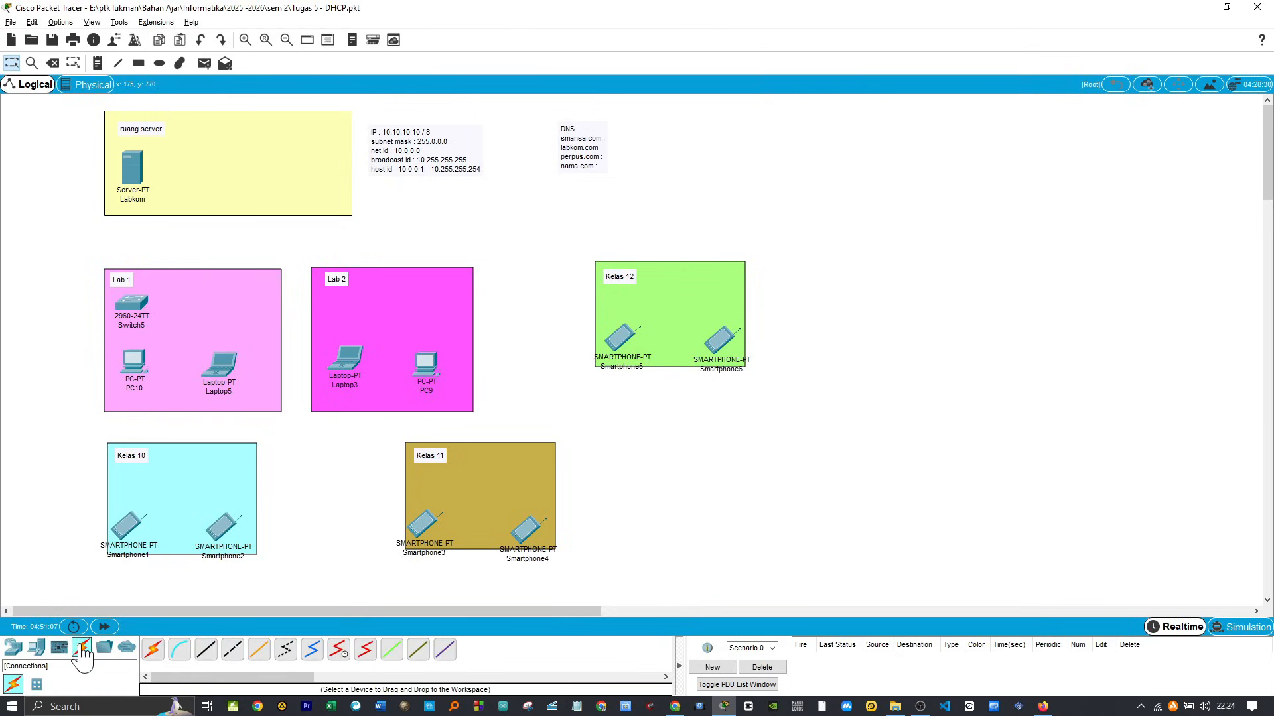
{"action": "left_click", "coordinate": [211, 653]}
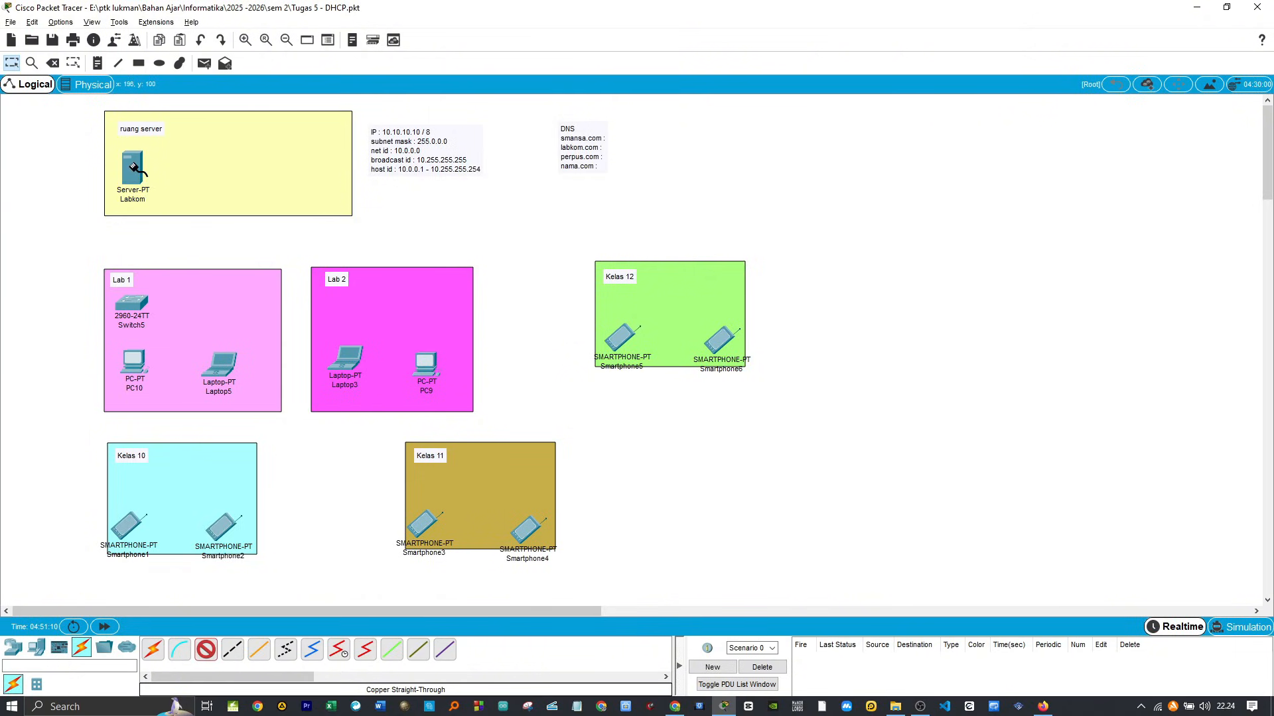
{"action": "left_click", "coordinate": [133, 165]}
{"action": "left_click", "coordinate": [174, 175]}
{"action": "left_click", "coordinate": [129, 302]}
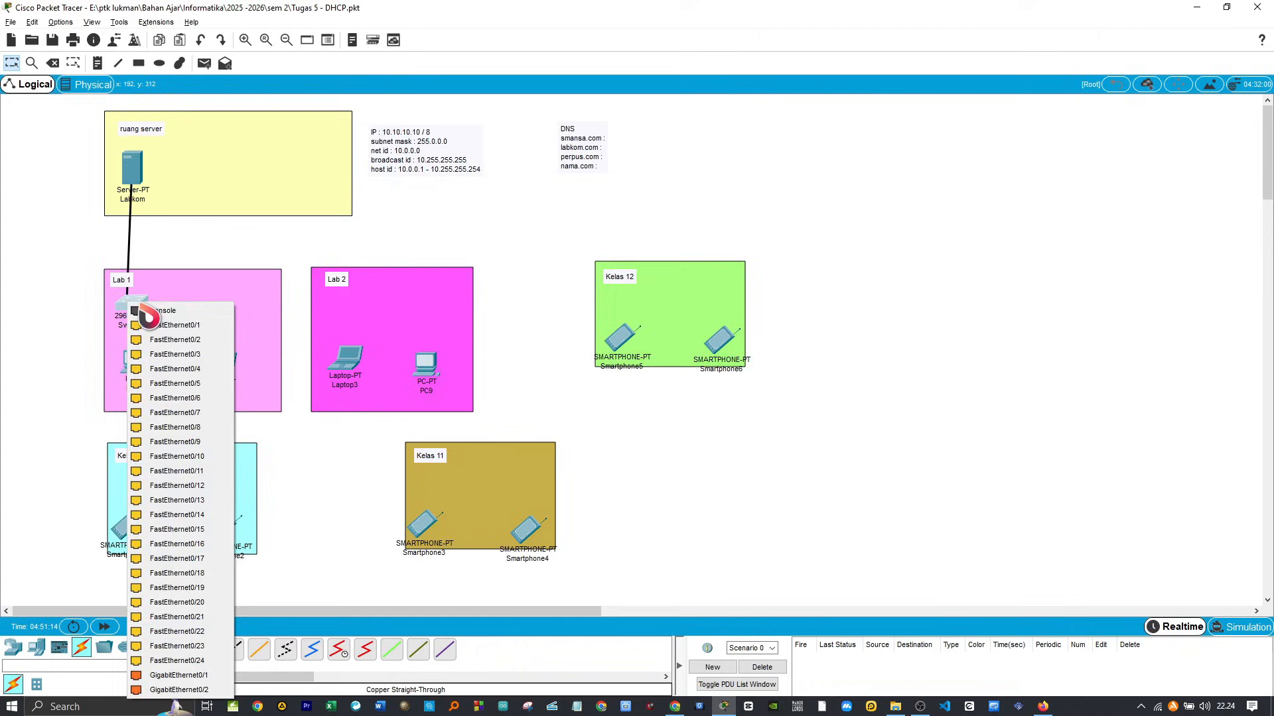
{"action": "left_click", "coordinate": [178, 326]}
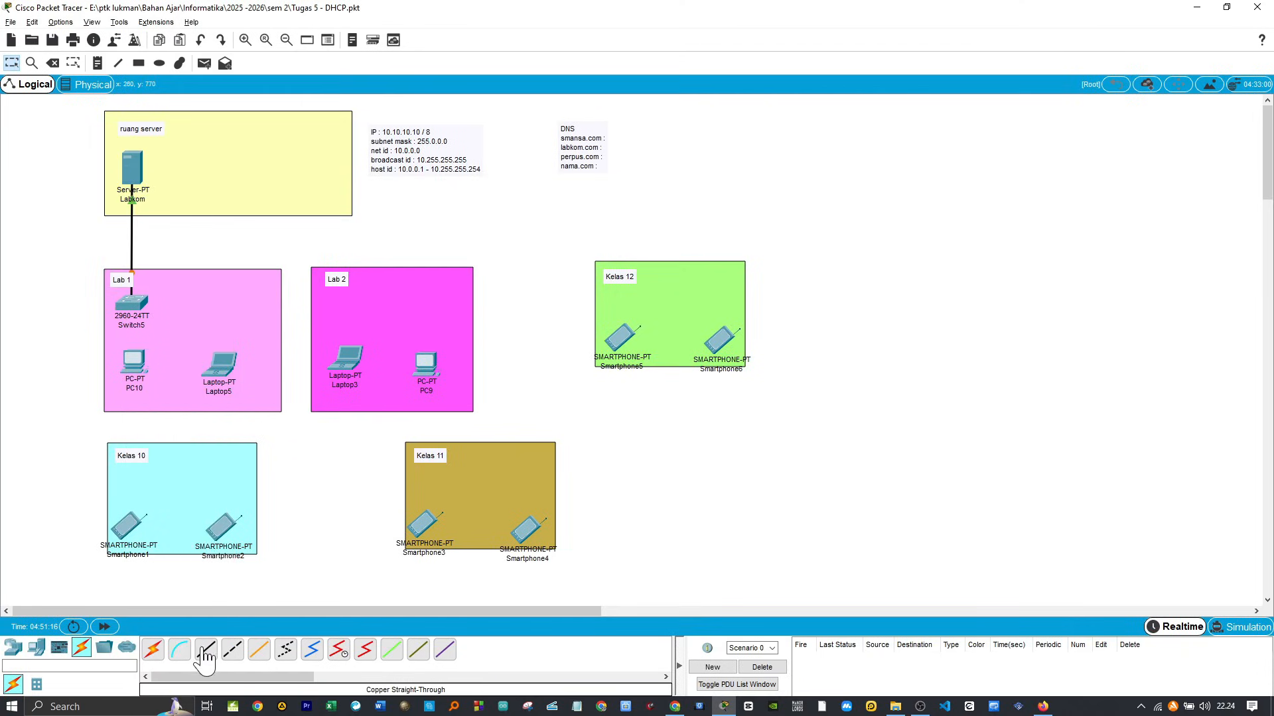
Step: Connect PC10's FastEthernet0 port to the Lab 1 switch with a copper straight-through cable
{"action": "left_click", "coordinate": [206, 652]}
{"action": "left_click", "coordinate": [133, 361]}
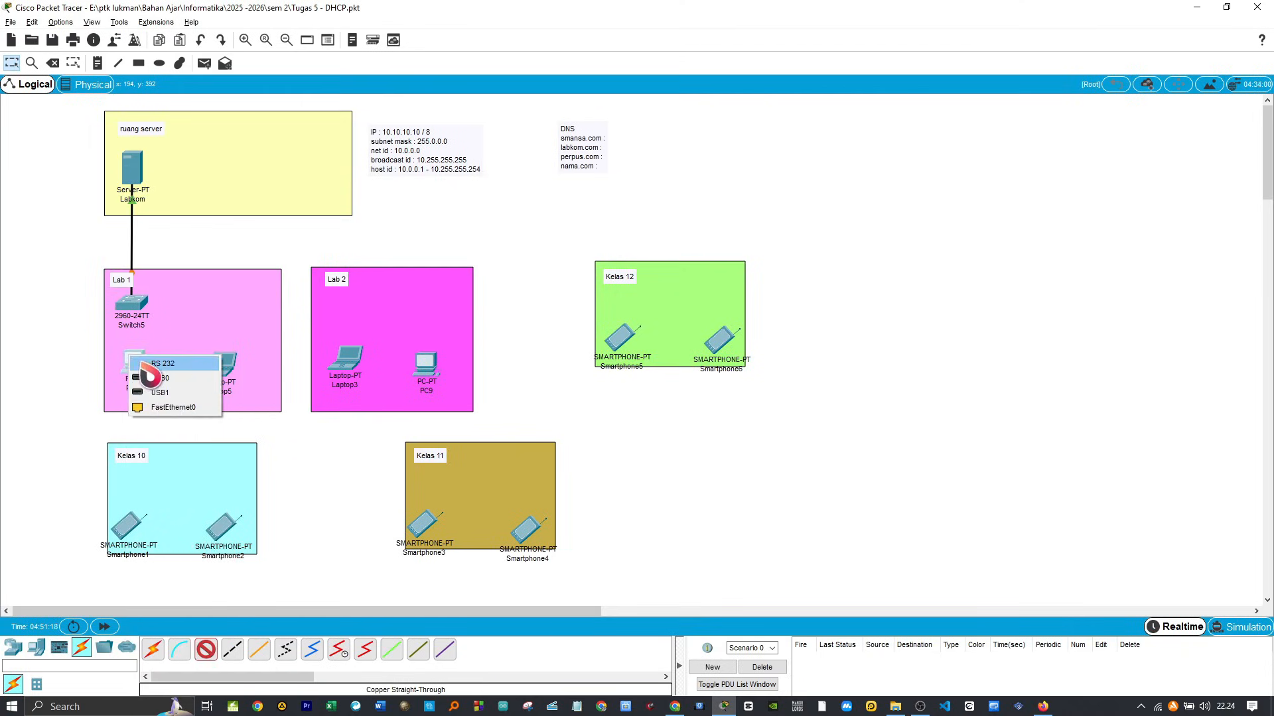
{"action": "left_click", "coordinate": [166, 410]}
{"action": "left_click", "coordinate": [139, 304]}
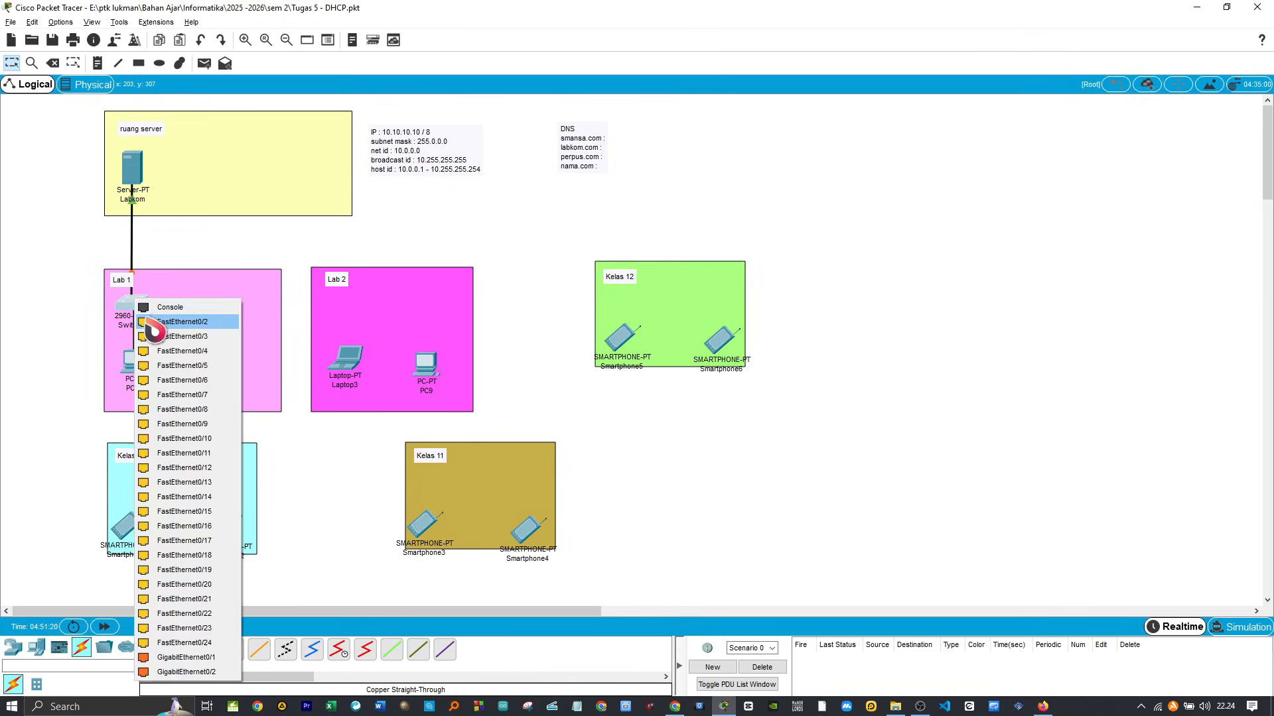
{"action": "left_click", "coordinate": [162, 336]}
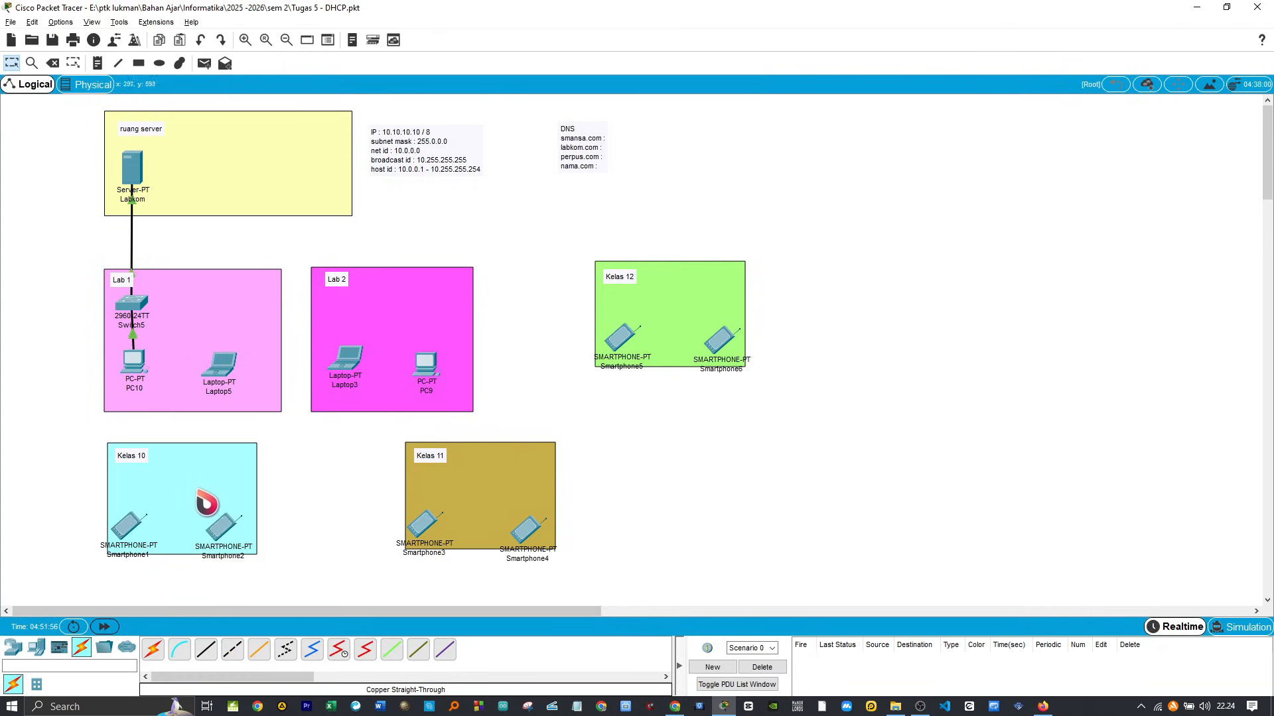
Step: Set PC10's IPv4 configuration to DHCP and close its device window
{"action": "left_click", "coordinate": [150, 374]}
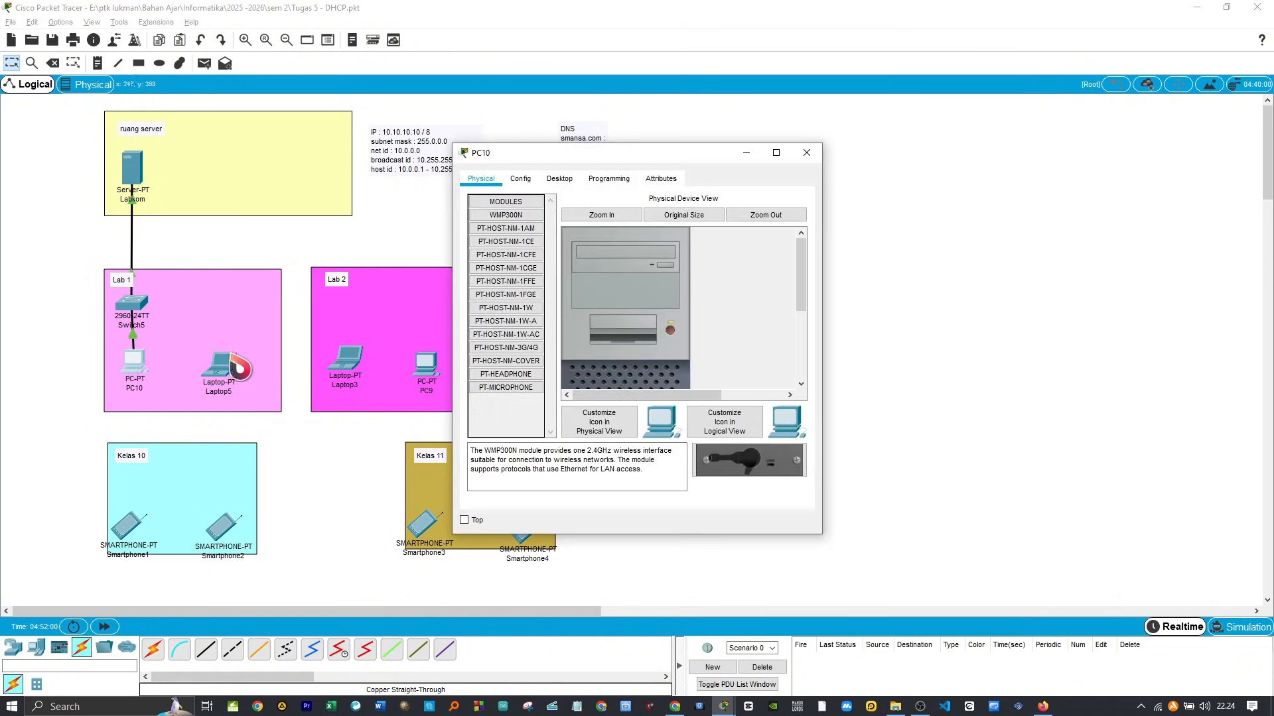
{"action": "left_click", "coordinate": [560, 180]}
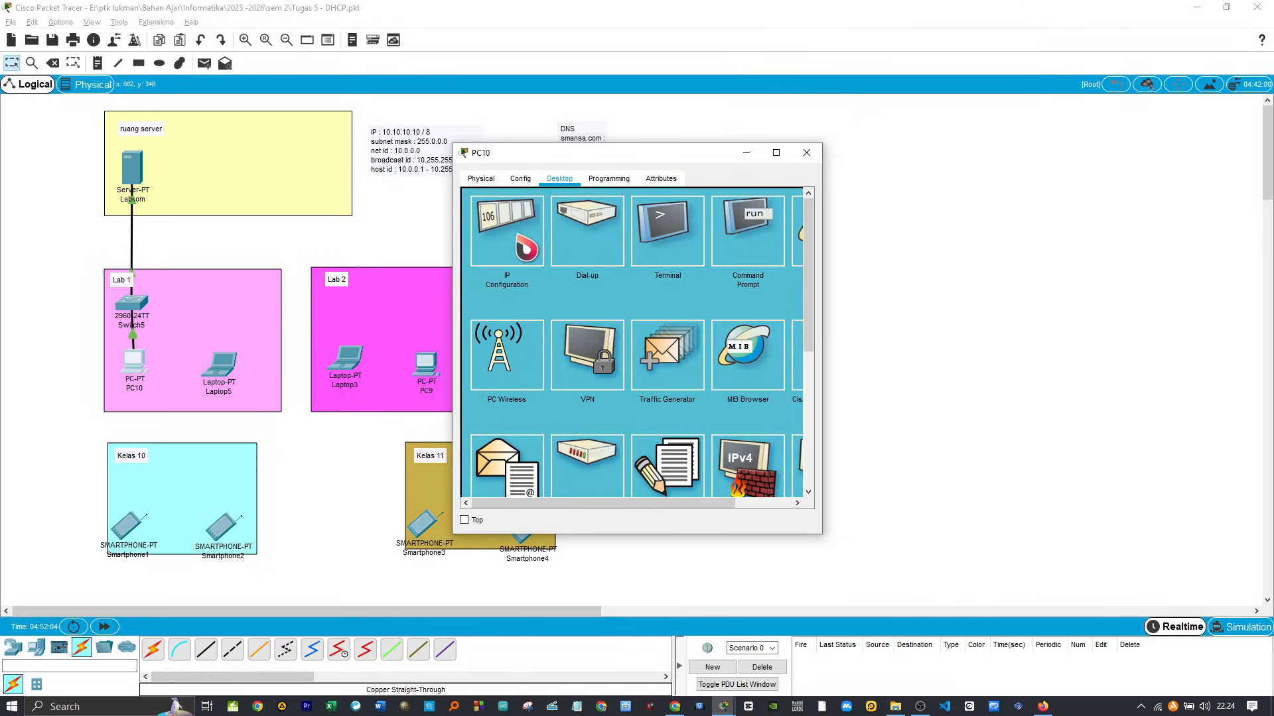
{"action": "left_click", "coordinate": [507, 232]}
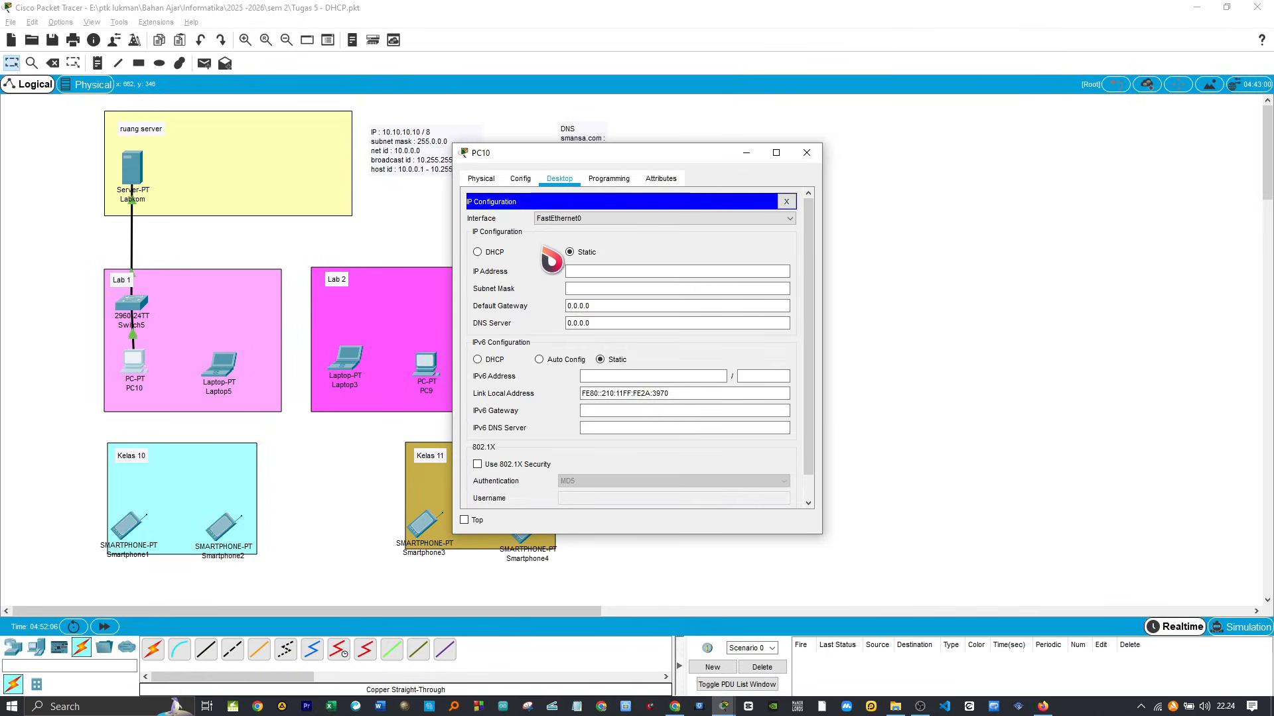
{"action": "left_click", "coordinate": [477, 252]}
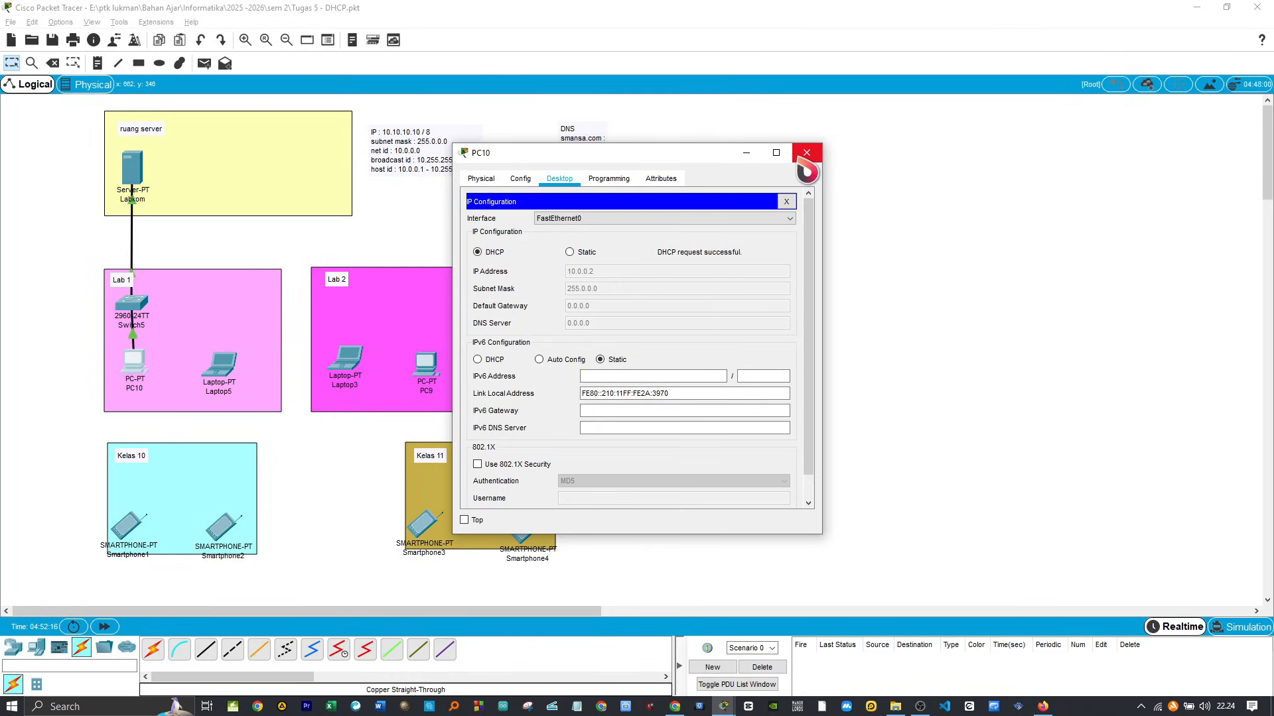
{"action": "left_click", "coordinate": [806, 154]}
Step: Send a simple PDU from PC10 to the Labkom server to test the connection
{"action": "left_click", "coordinate": [204, 63]}
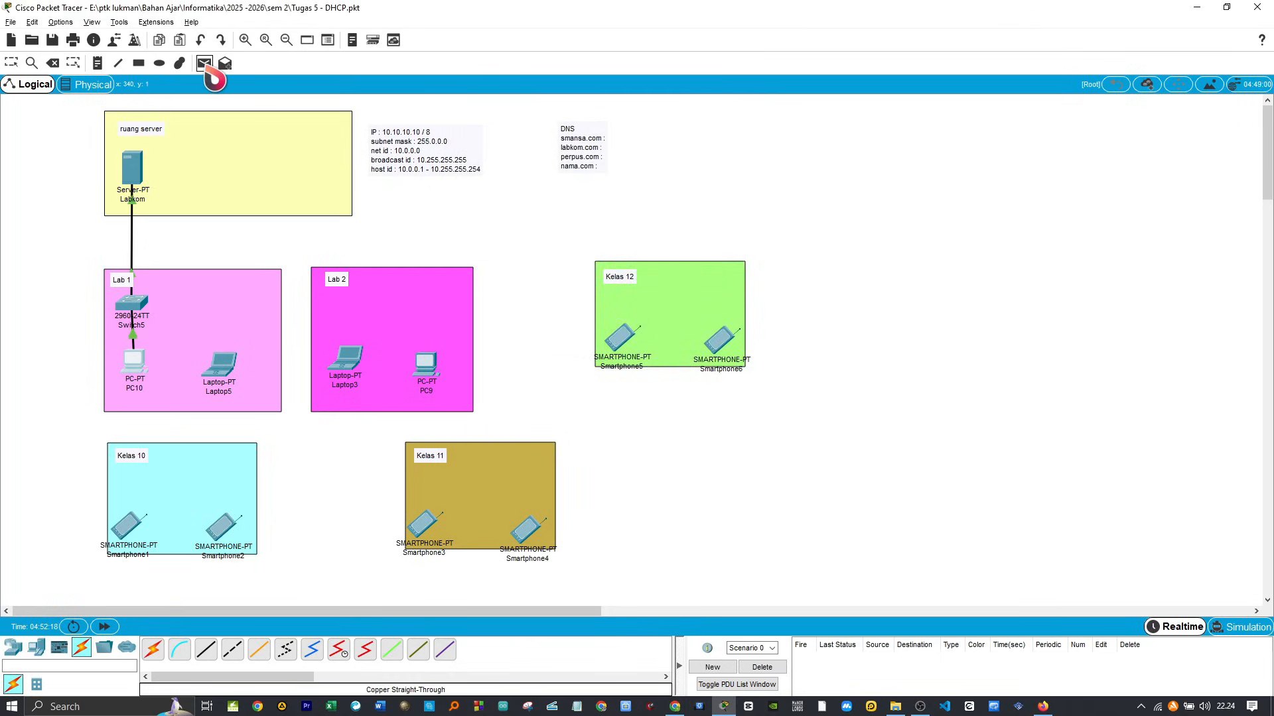
{"action": "left_click", "coordinate": [133, 365]}
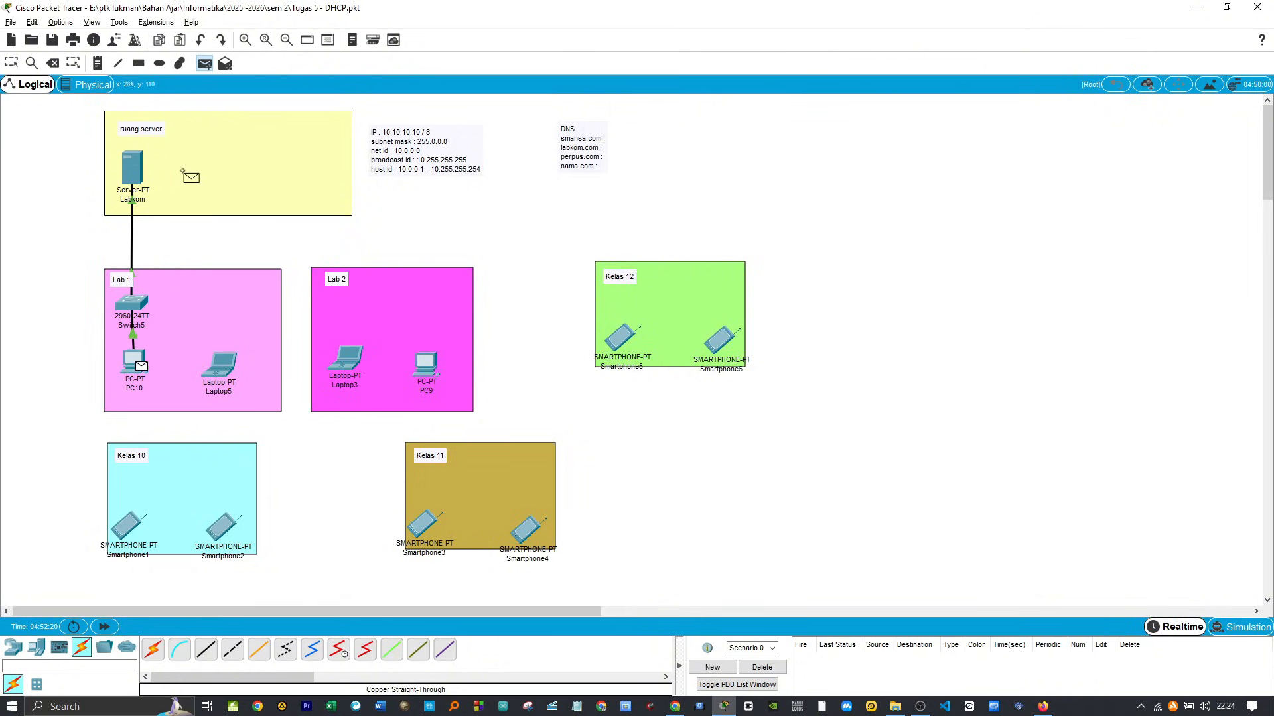
{"action": "left_click", "coordinate": [135, 171]}
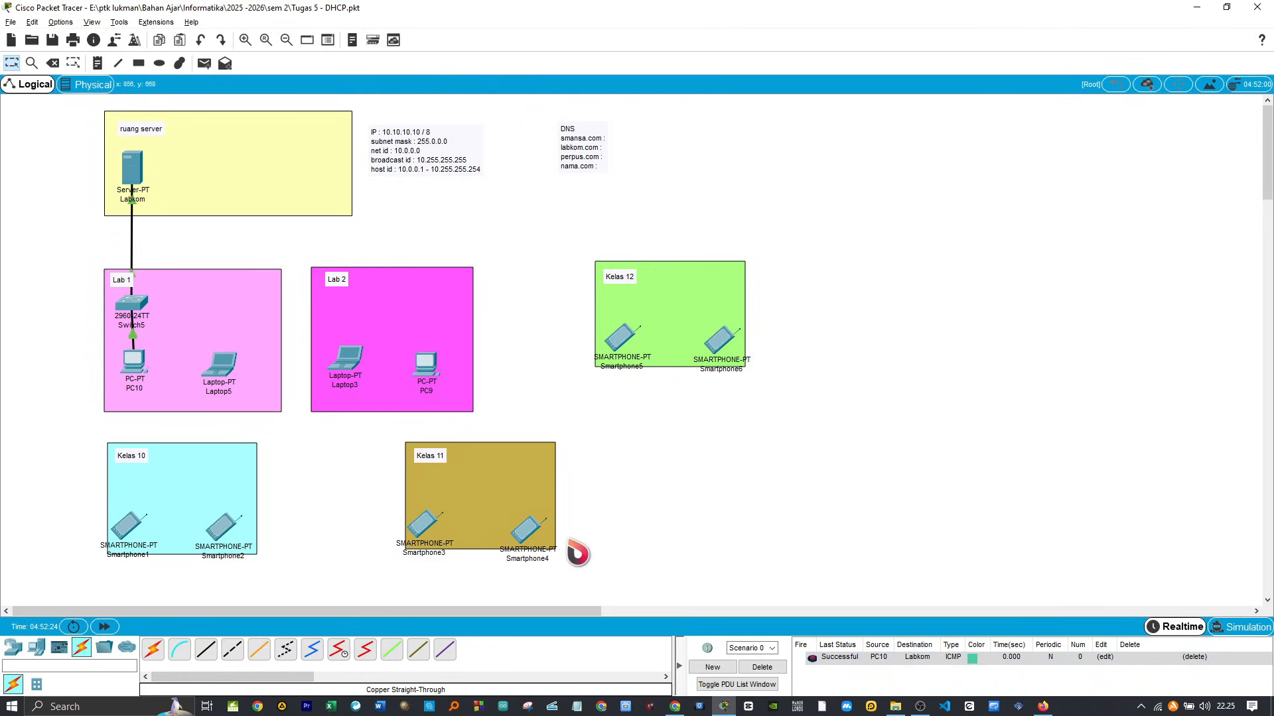
Step: Connect Laptop5's FastEthernet0 port to the Lab 1 switch with a copper straight-through cable
{"action": "left_click", "coordinate": [205, 651]}
{"action": "left_click", "coordinate": [224, 366]}
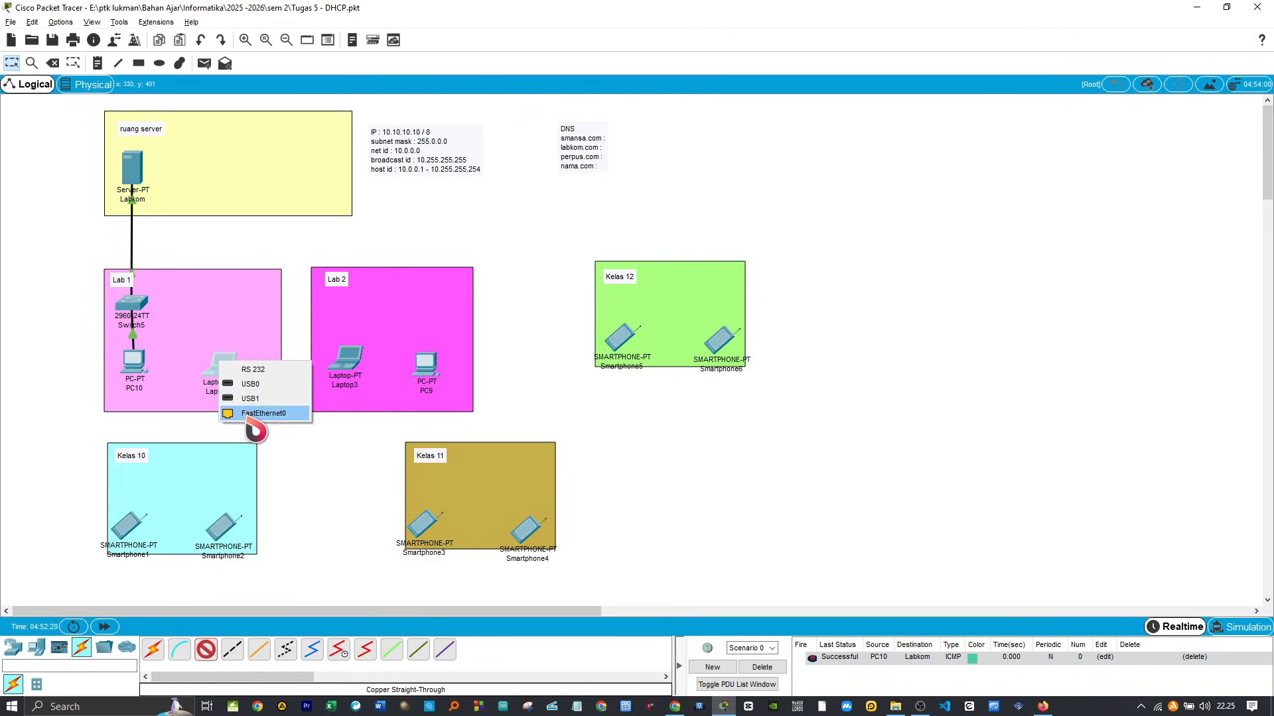
{"action": "left_click", "coordinate": [276, 430]}
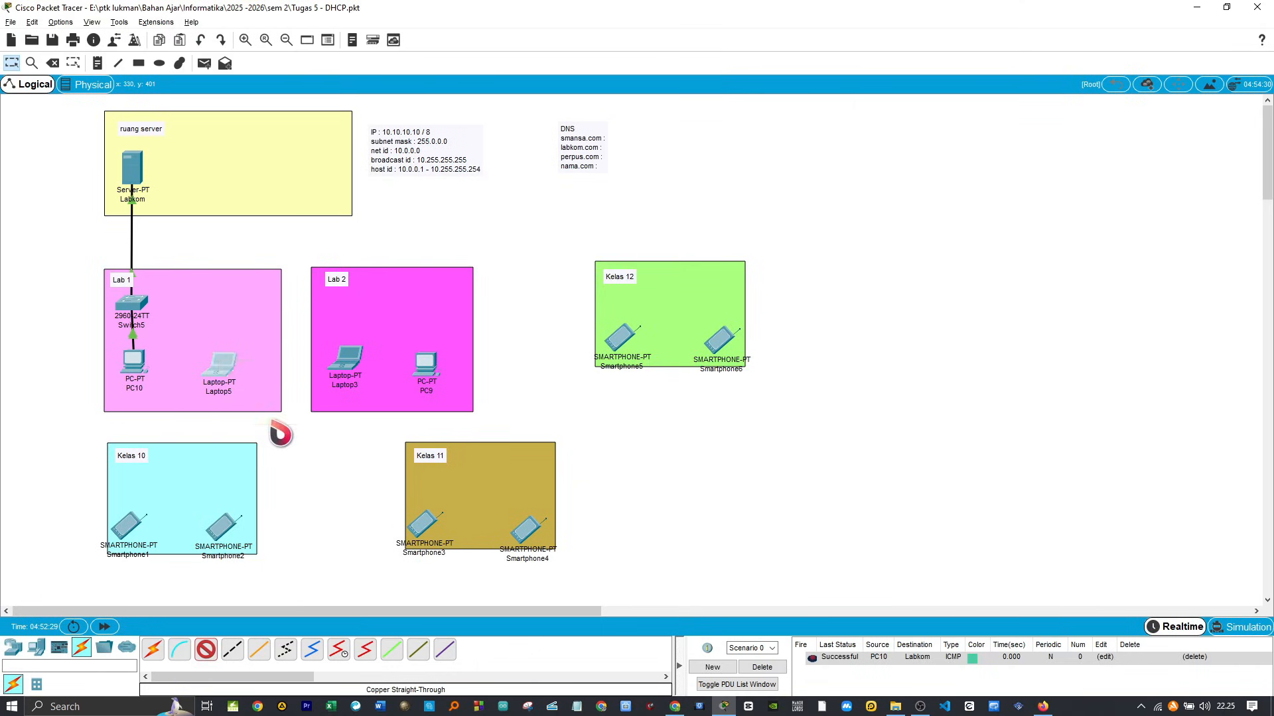
{"action": "left_click", "coordinate": [132, 304]}
{"action": "left_click", "coordinate": [174, 322]}
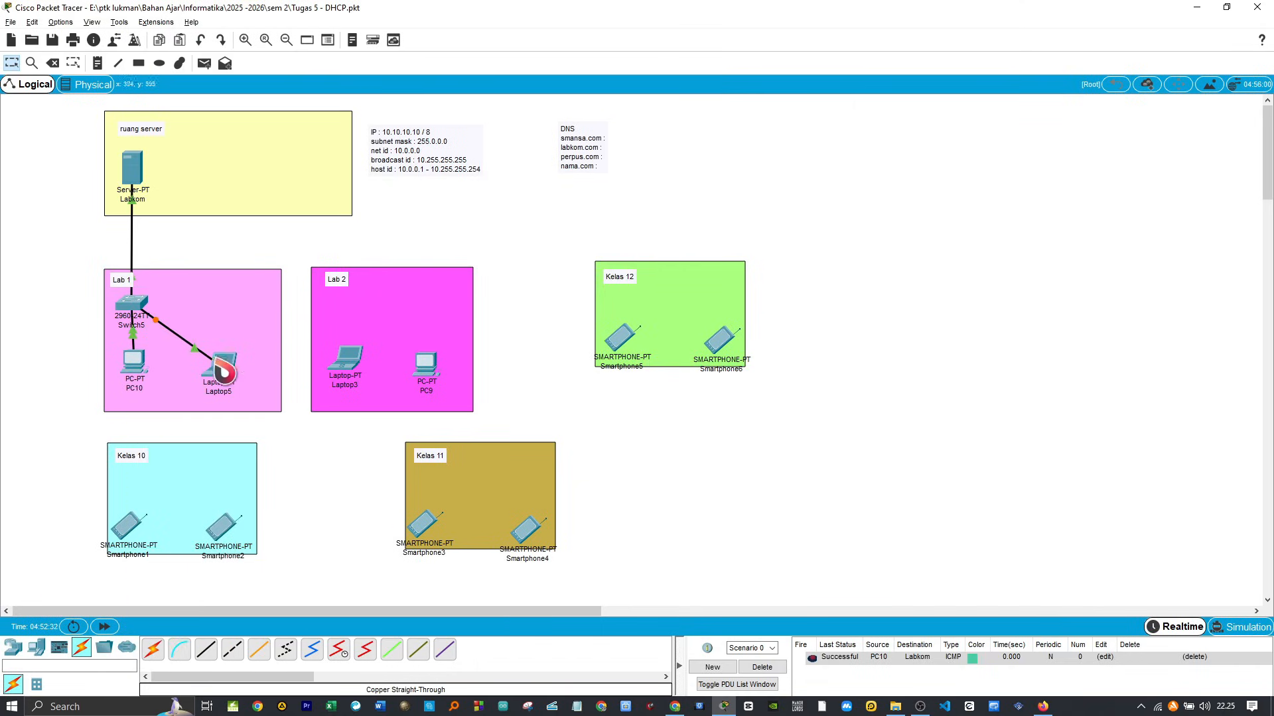
Step: Fast-forward the simulation time, set Laptop5's IPv4 configuration to DHCP, and close its device window
{"action": "left_click", "coordinate": [105, 627]}
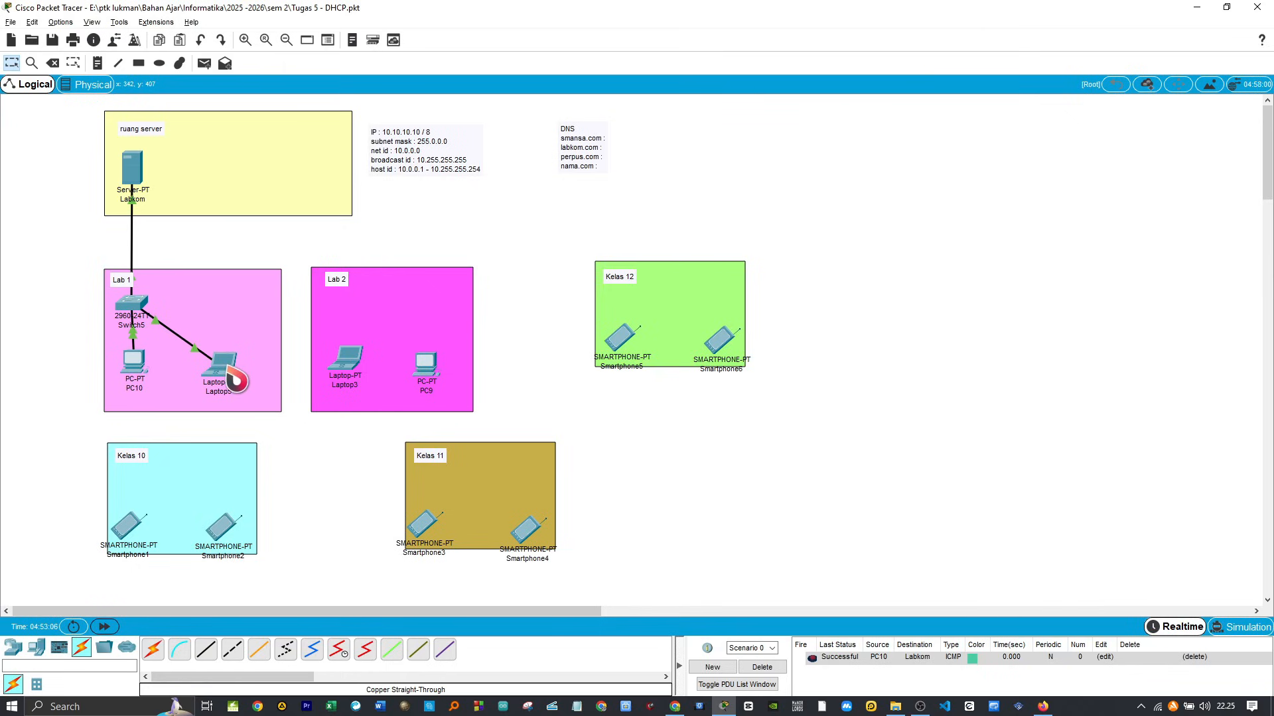
{"action": "left_click", "coordinate": [231, 373]}
{"action": "left_click", "coordinate": [567, 179]}
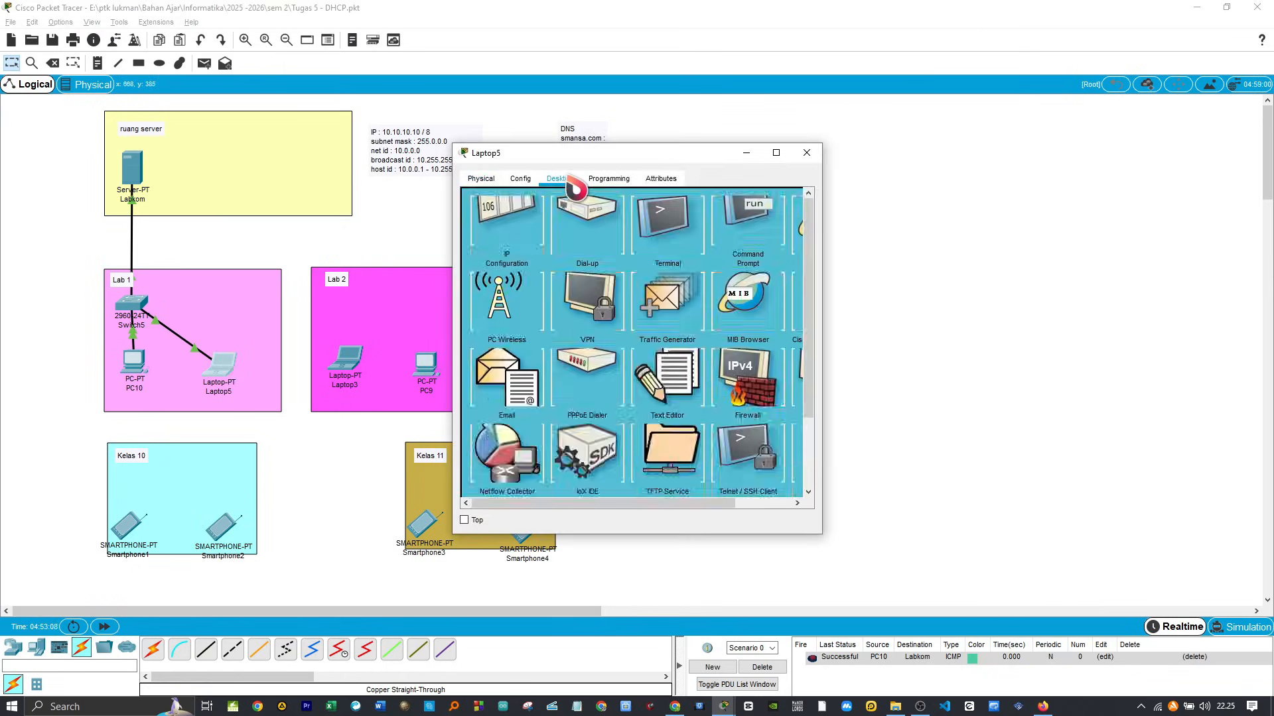
{"action": "left_click", "coordinate": [539, 251]}
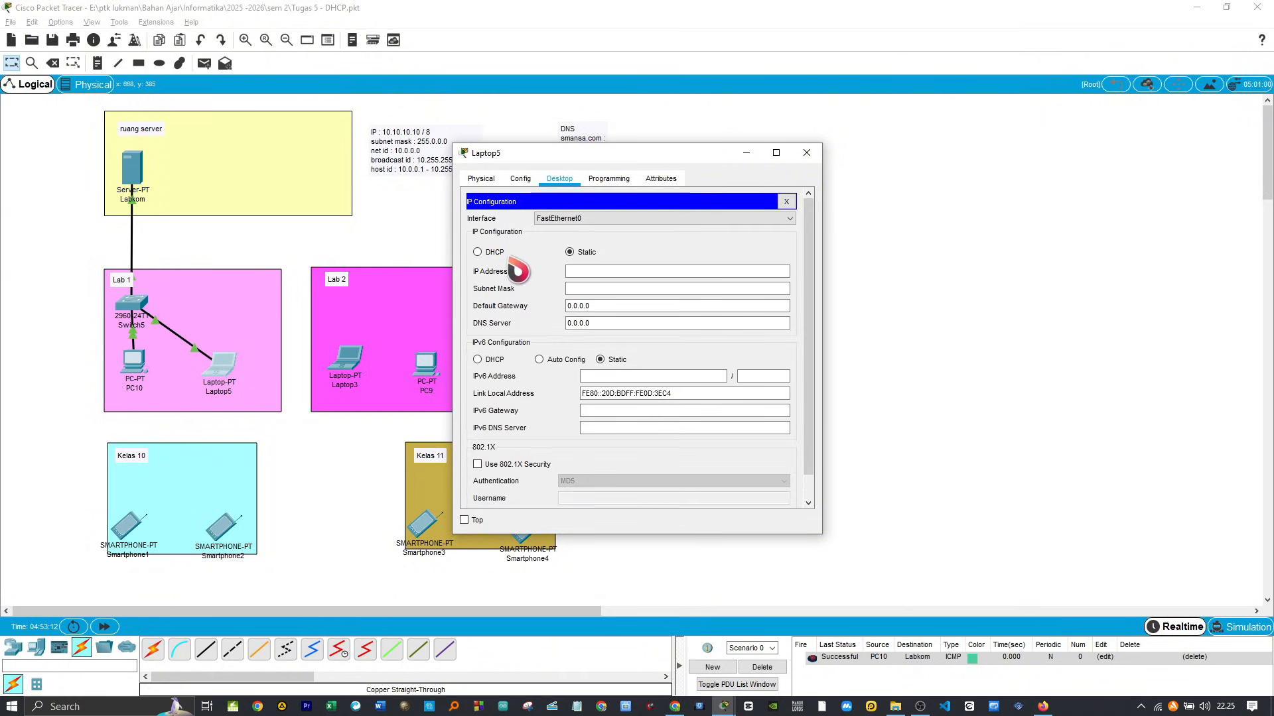
{"action": "left_click", "coordinate": [490, 260]}
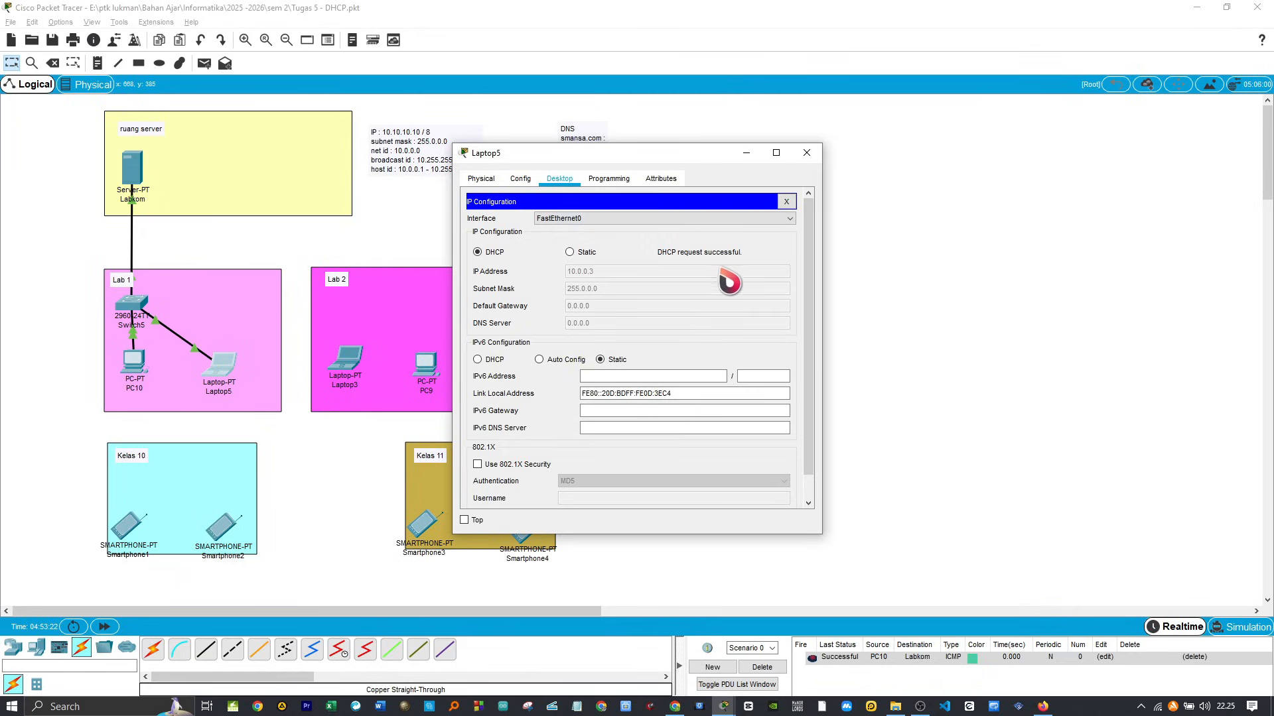
{"action": "left_click", "coordinate": [570, 252]}
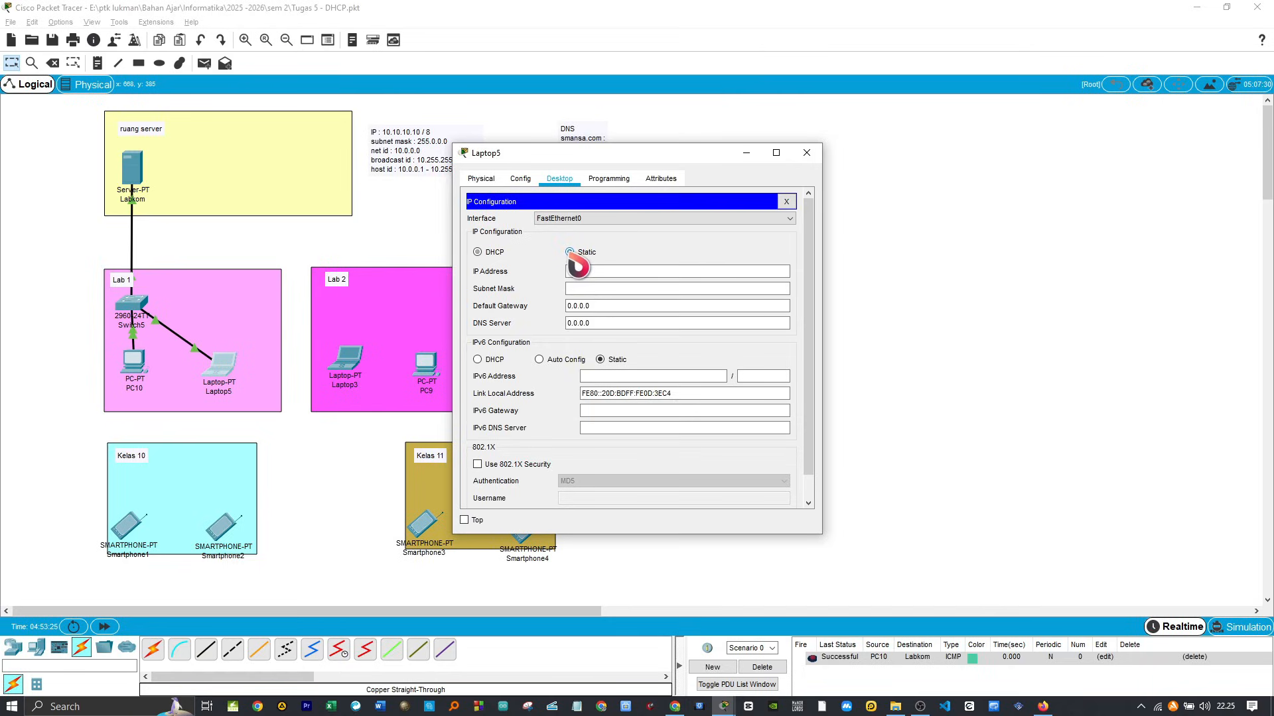
{"action": "left_click", "coordinate": [478, 253]}
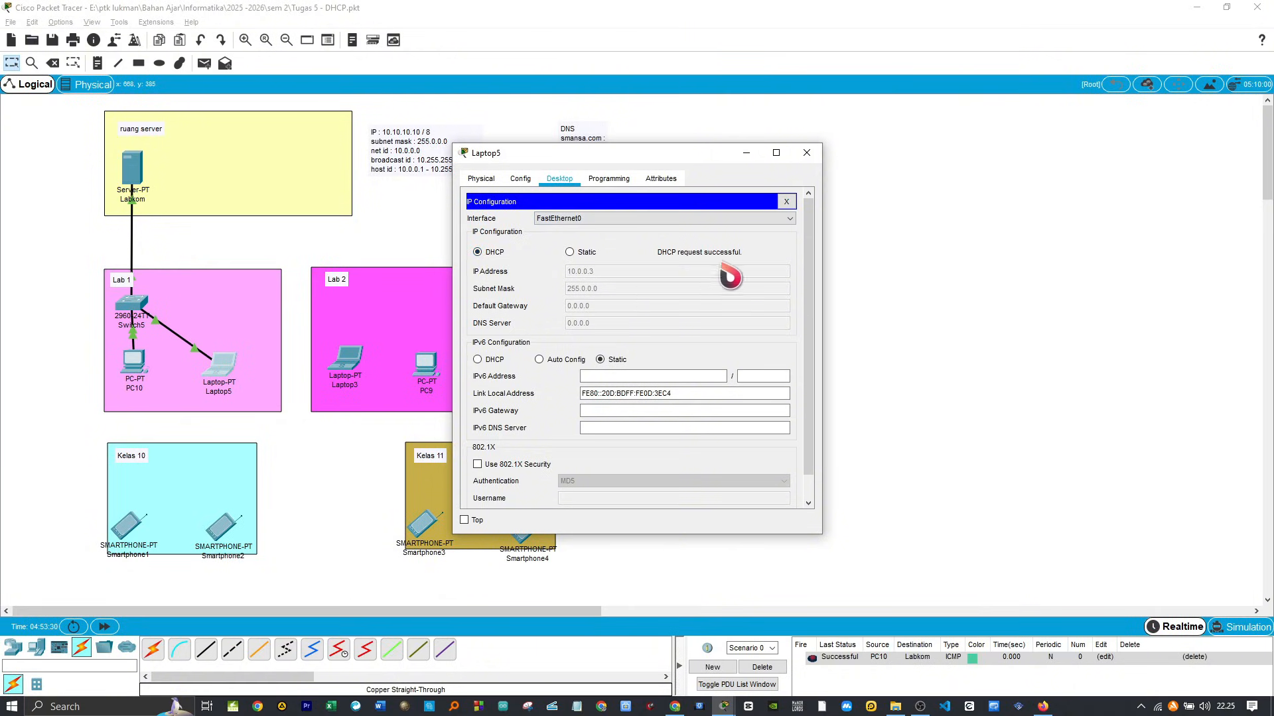
{"action": "left_click", "coordinate": [806, 153]}
Step: Send simple PDUs from Laptop5 to PC10 and from Laptop5 to the Labkom server, and clear Scenario 0's PDU list
{"action": "left_click", "coordinate": [205, 63]}
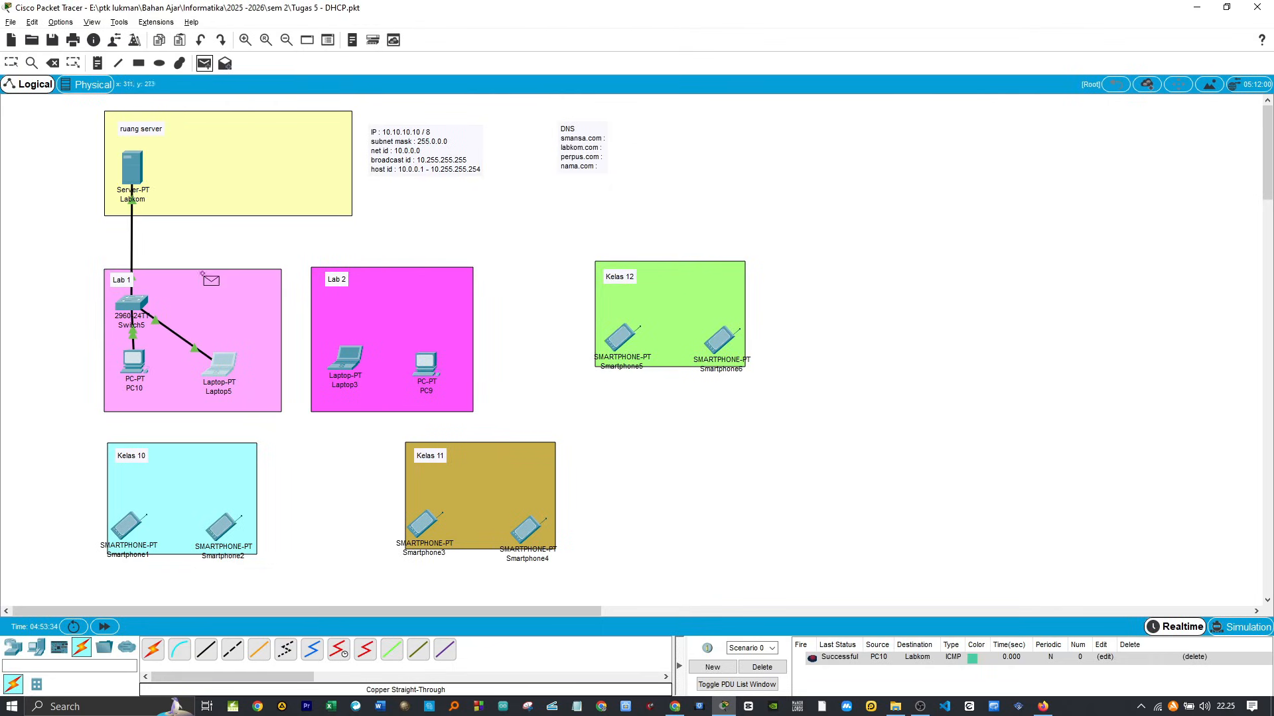
{"action": "left_click", "coordinate": [226, 369]}
{"action": "left_click", "coordinate": [132, 359]}
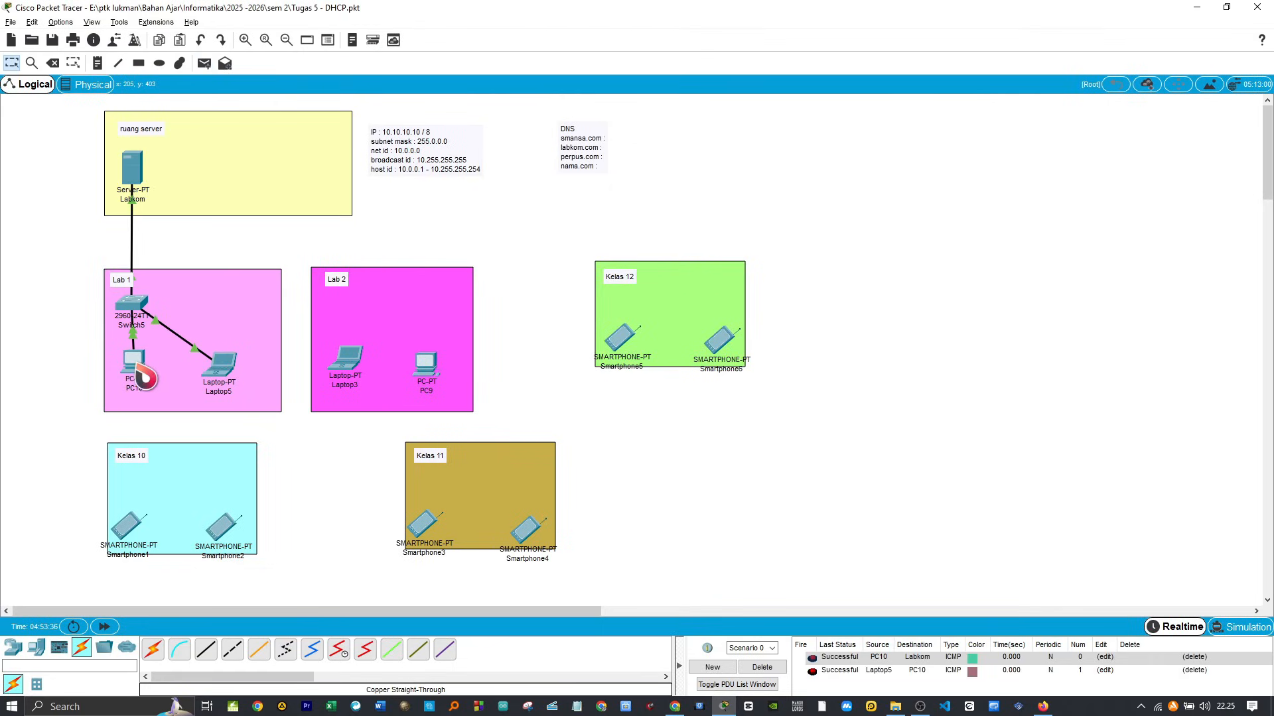
{"action": "left_click", "coordinate": [204, 63]}
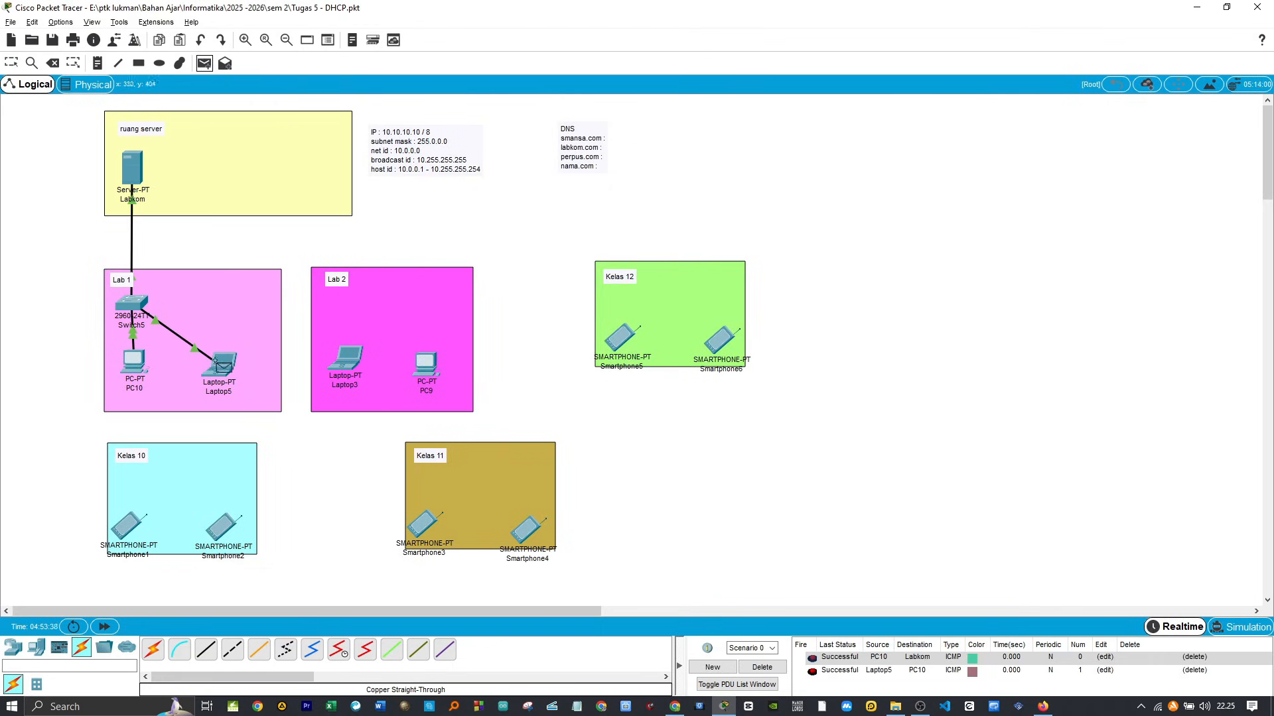
{"action": "left_click", "coordinate": [226, 367]}
{"action": "left_click", "coordinate": [132, 169]}
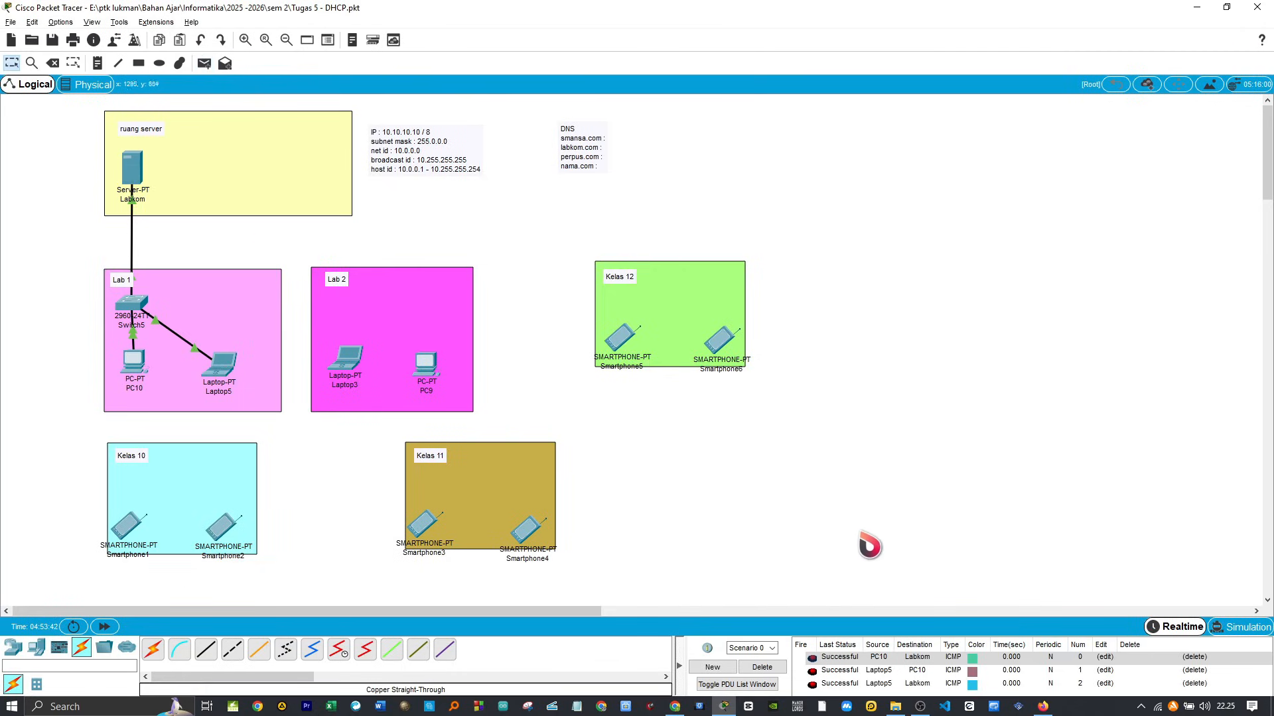
{"action": "left_click", "coordinate": [763, 667]}
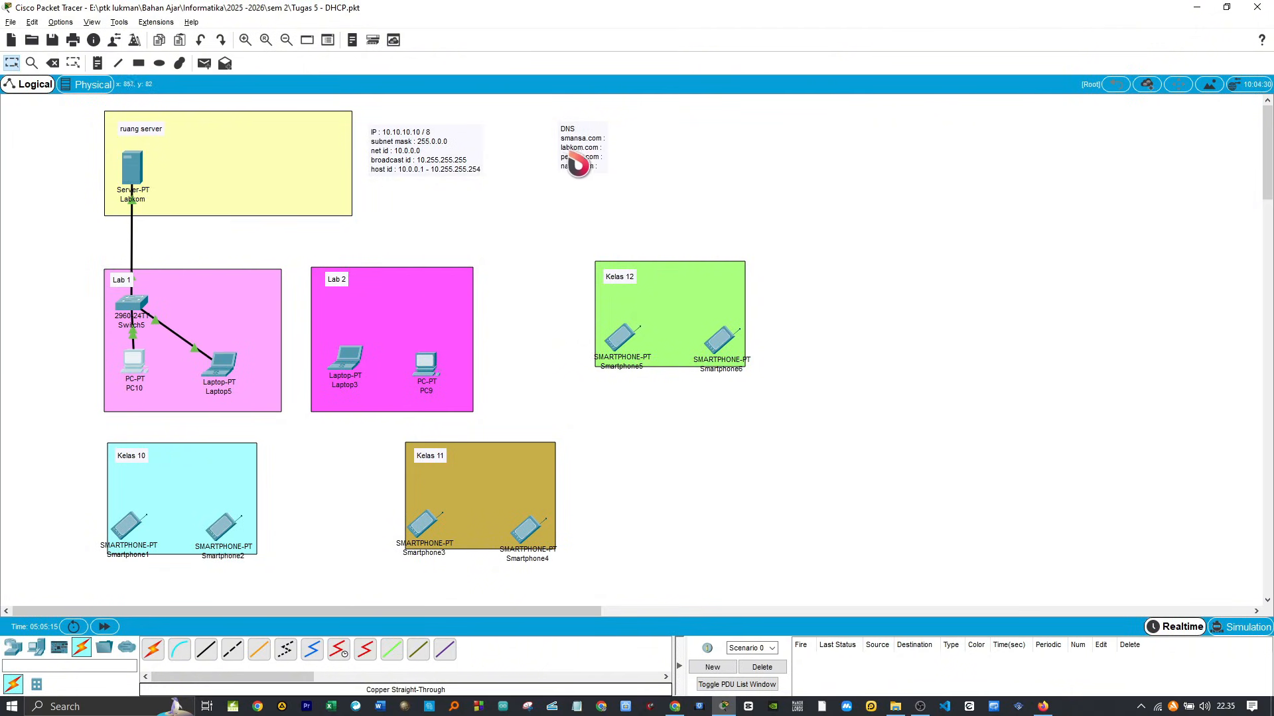
Step: In the Labkom server's HTTP service, replace the heading text in index.html with "Labkom Smansa" and overwrite the saved file
{"action": "left_click", "coordinate": [140, 173]}
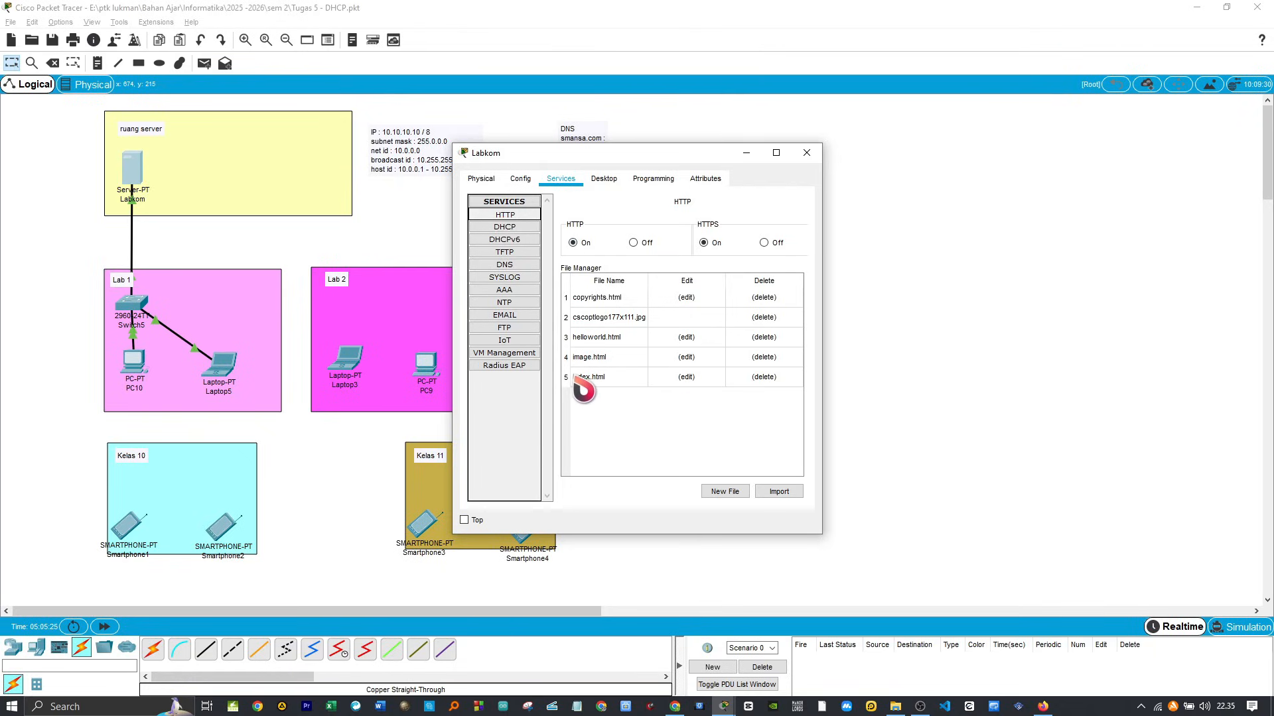
{"action": "left_click", "coordinate": [687, 377]}
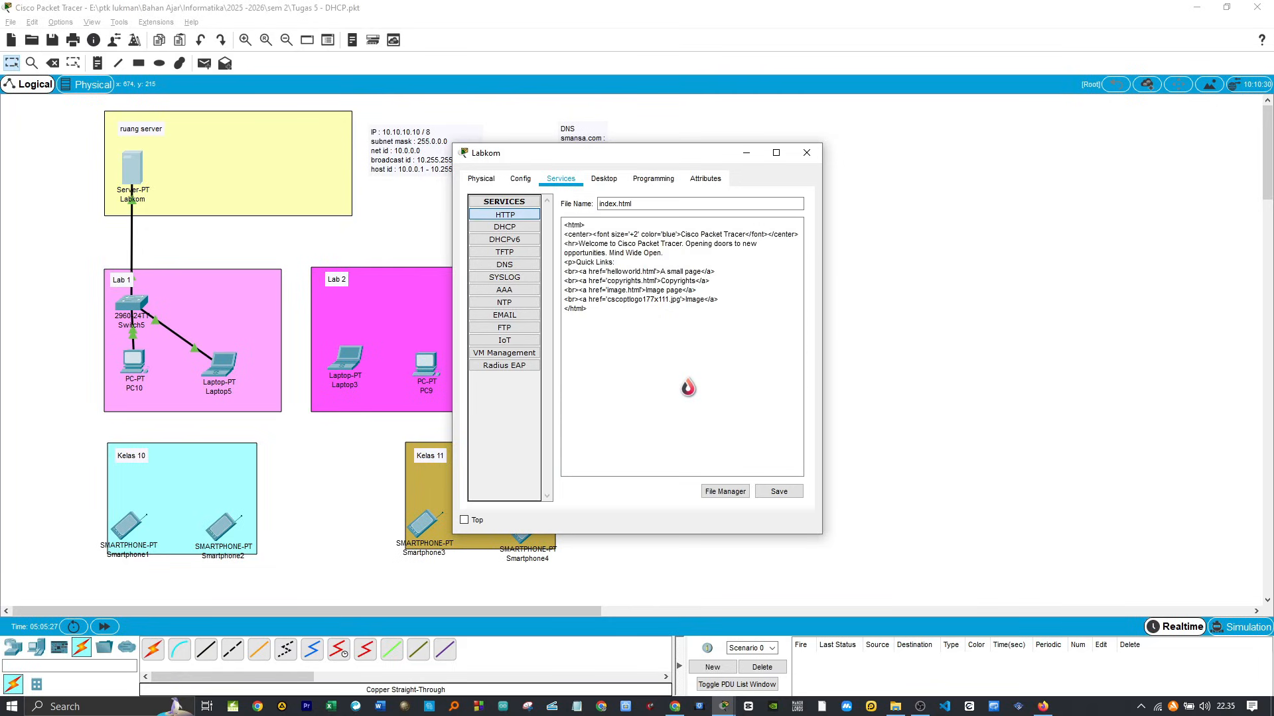
{"action": "left_click_drag", "start_coordinate": [746, 245], "coordinate": [686, 246]}
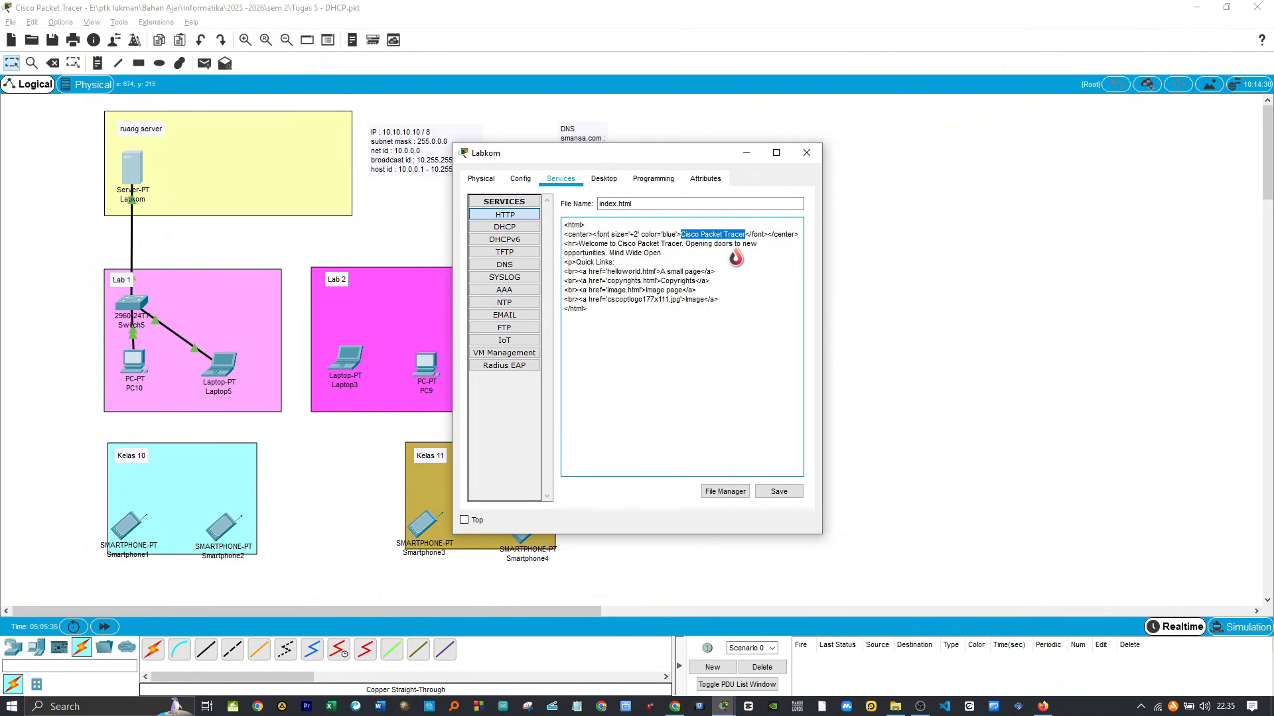
{"action": "type", "text": "Labkom Sman"}
{"action": "left_click", "coordinate": [777, 492]}
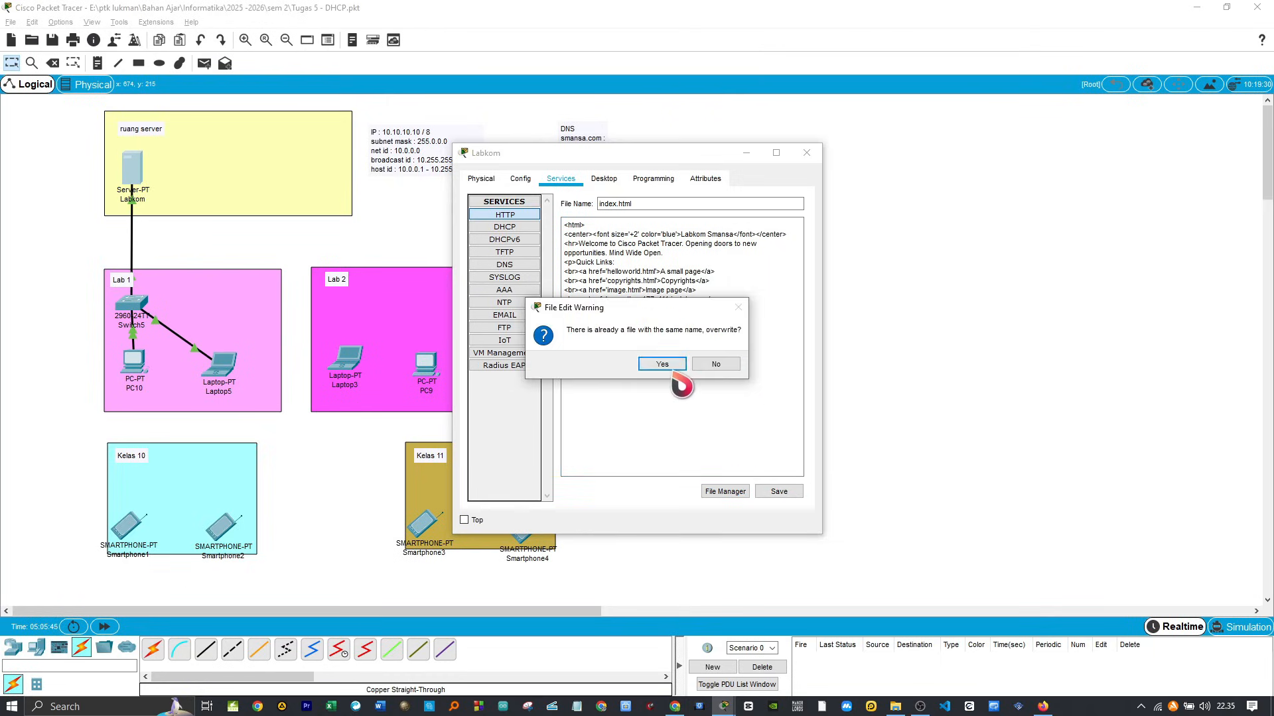
{"action": "left_click", "coordinate": [670, 367]}
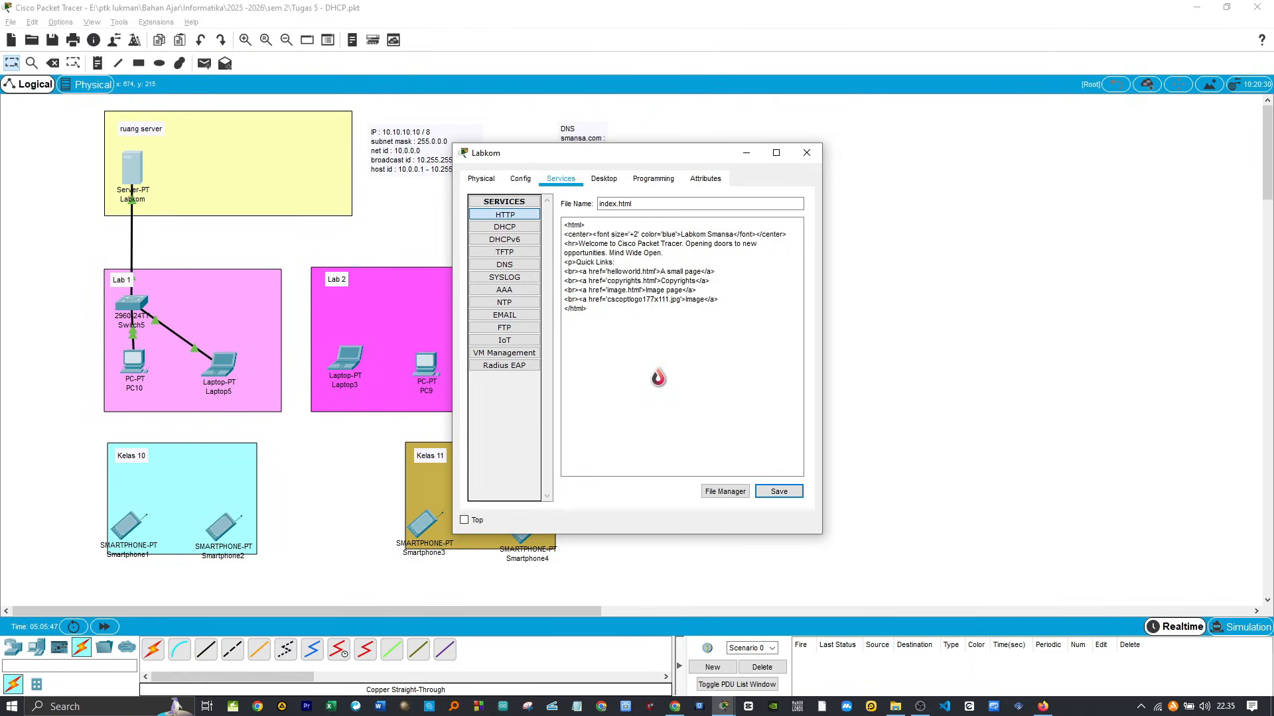
Step: Turn on the Labkom server's DNS service and add an A record for labkom.com with address 10.0.0.1
{"action": "left_click", "coordinate": [524, 268]}
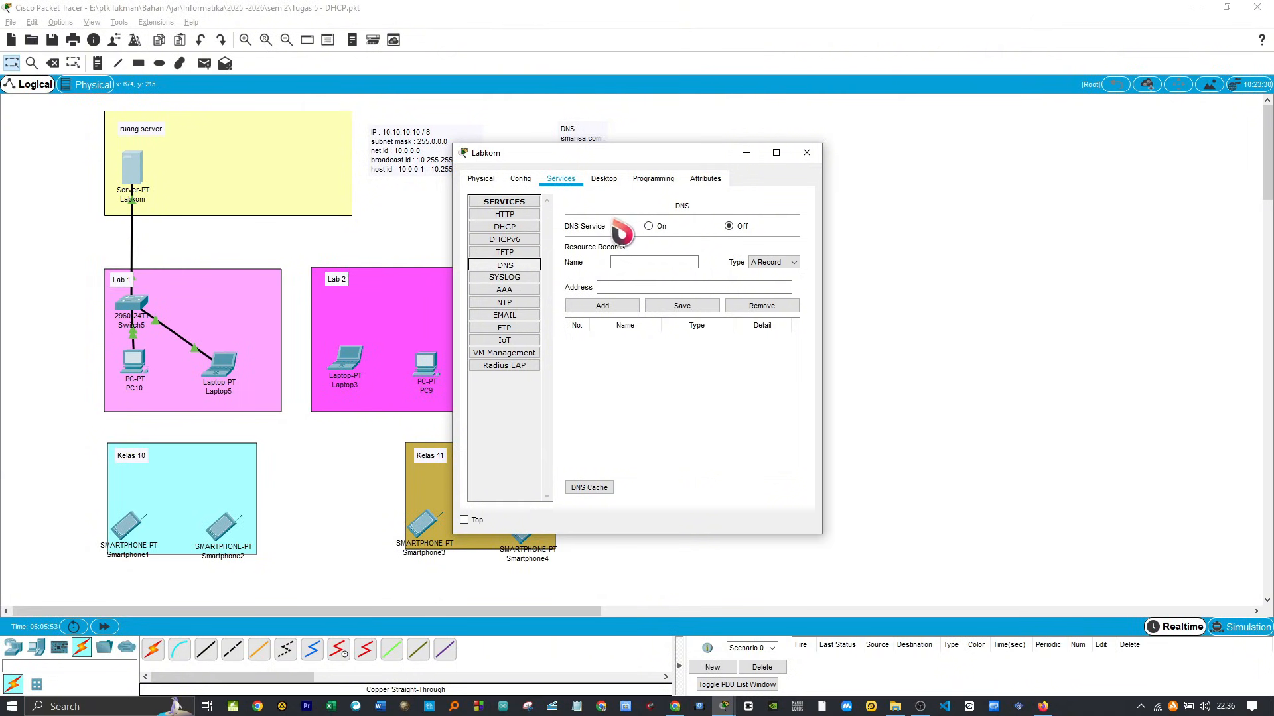
{"action": "left_click", "coordinate": [648, 226]}
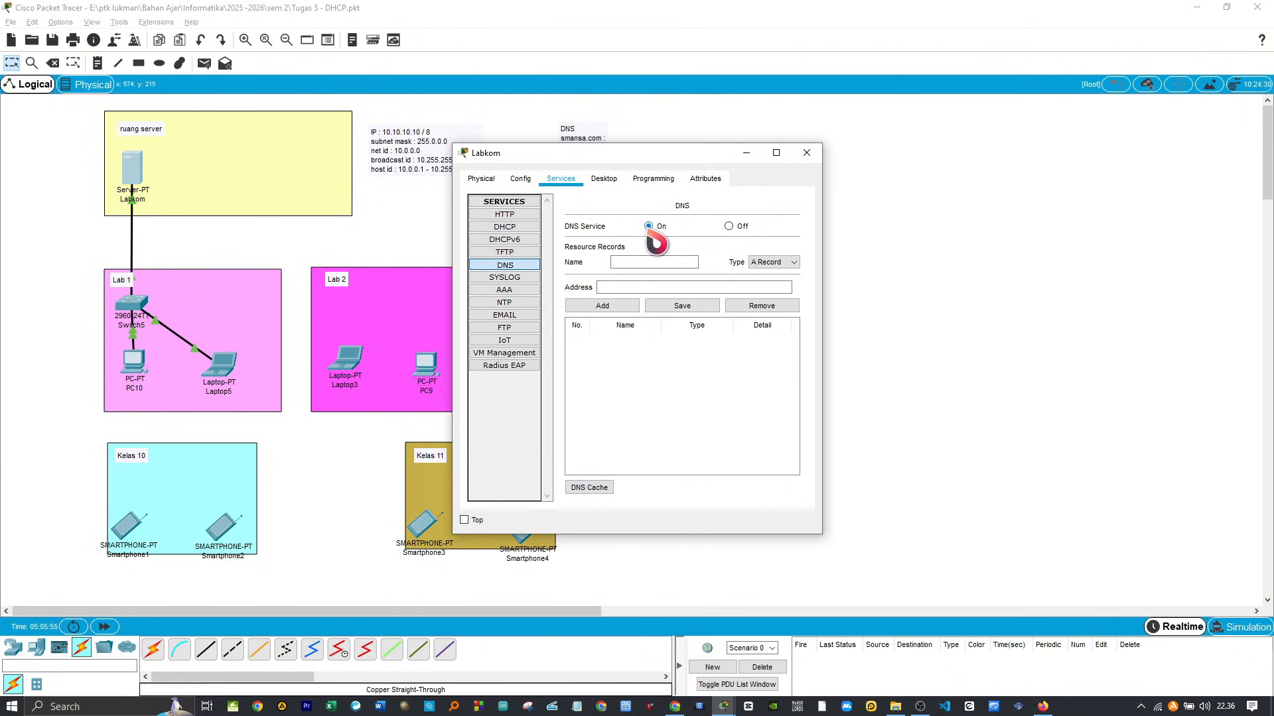
{"action": "left_click", "coordinate": [653, 263]}
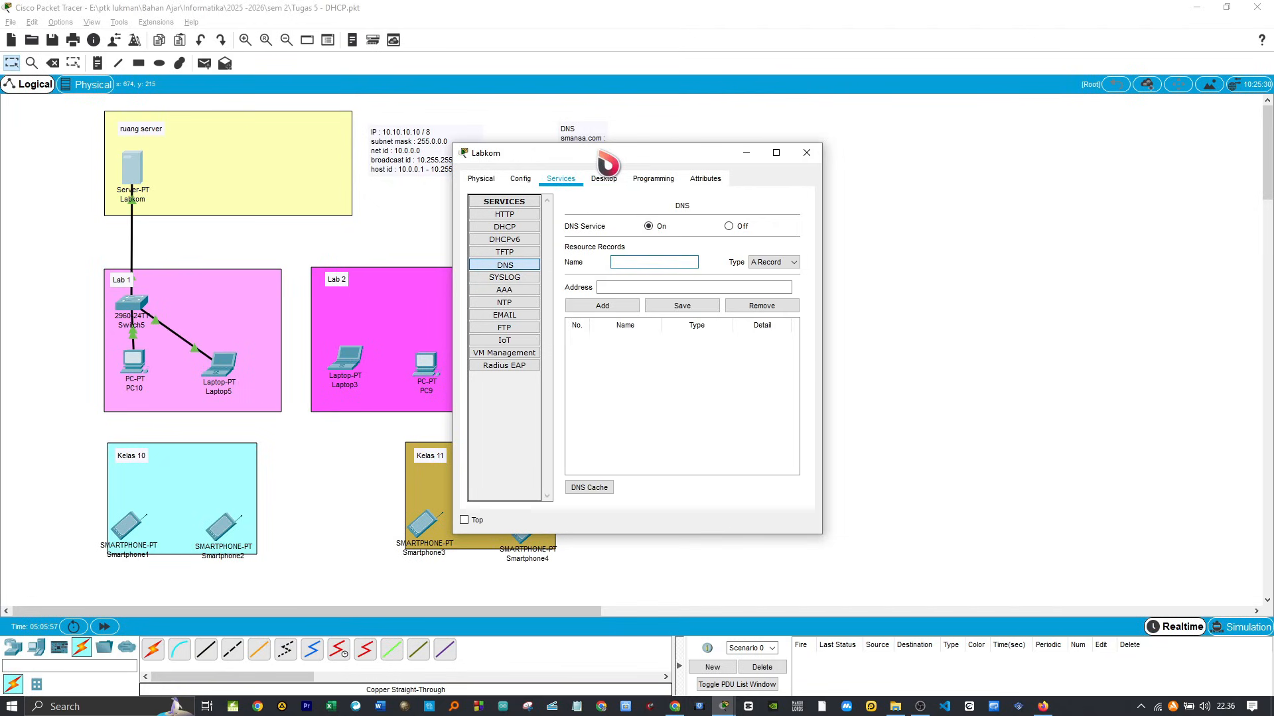
{"action": "left_click_drag", "start_coordinate": [606, 157], "coordinate": [792, 122]}
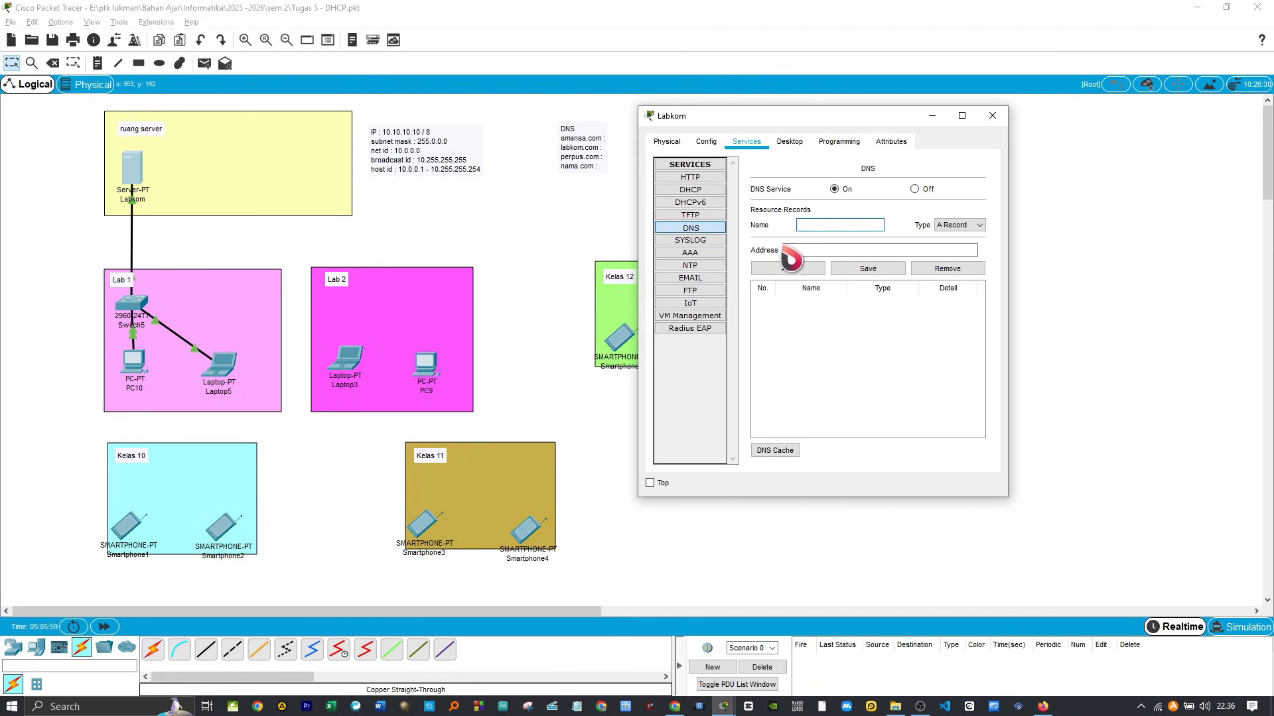
{"action": "type", "text": "labkom.com"}
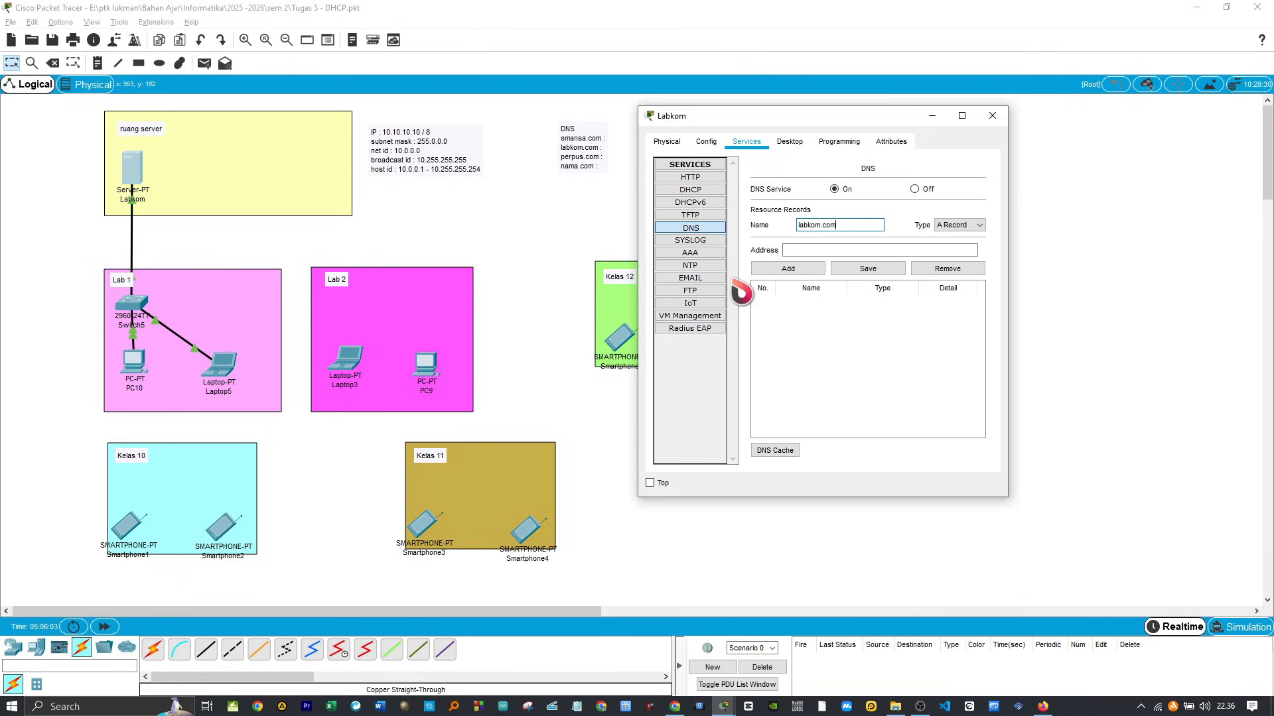
{"action": "left_click", "coordinate": [791, 253]}
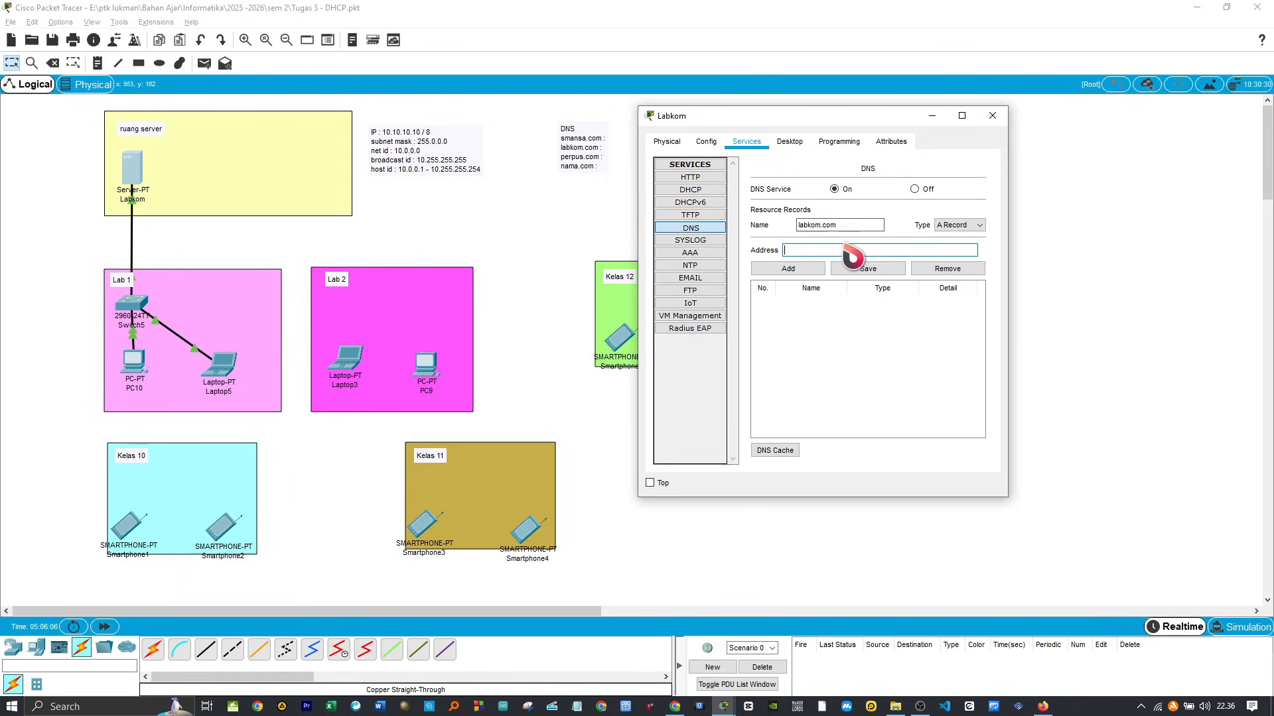
{"action": "type", "text": "10.0.0"}
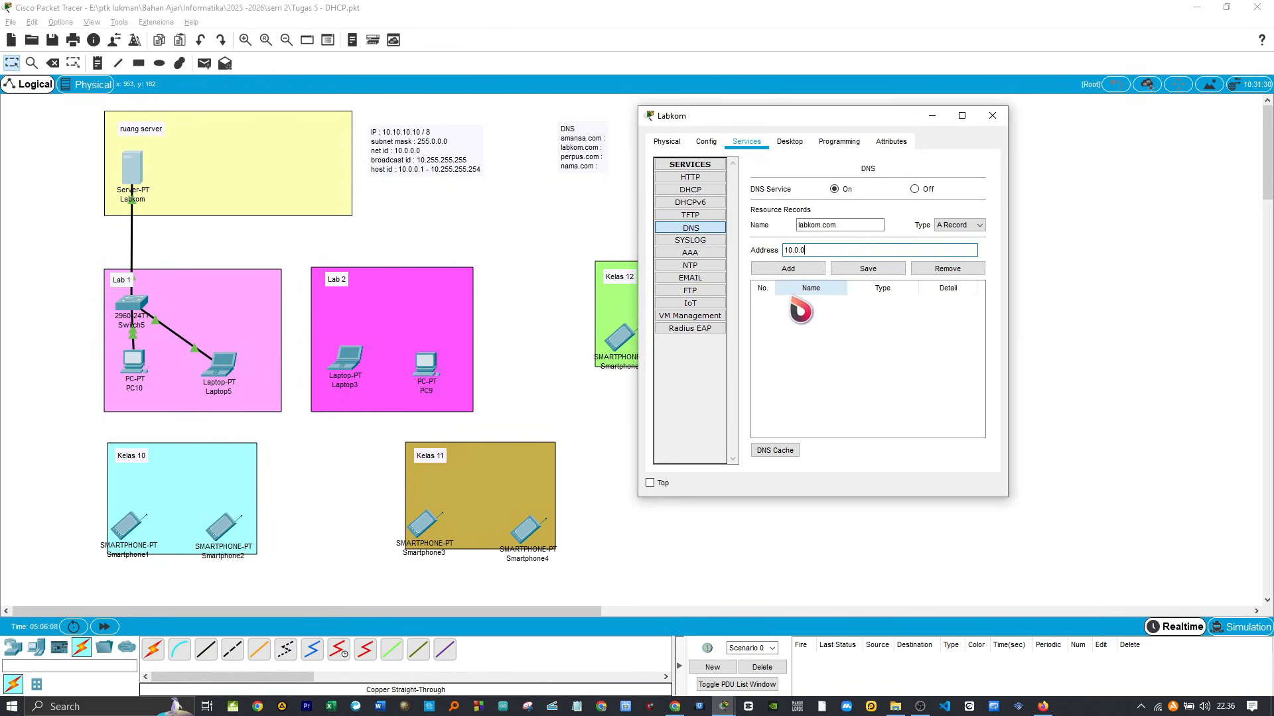
{"action": "type", "text": ".1"}
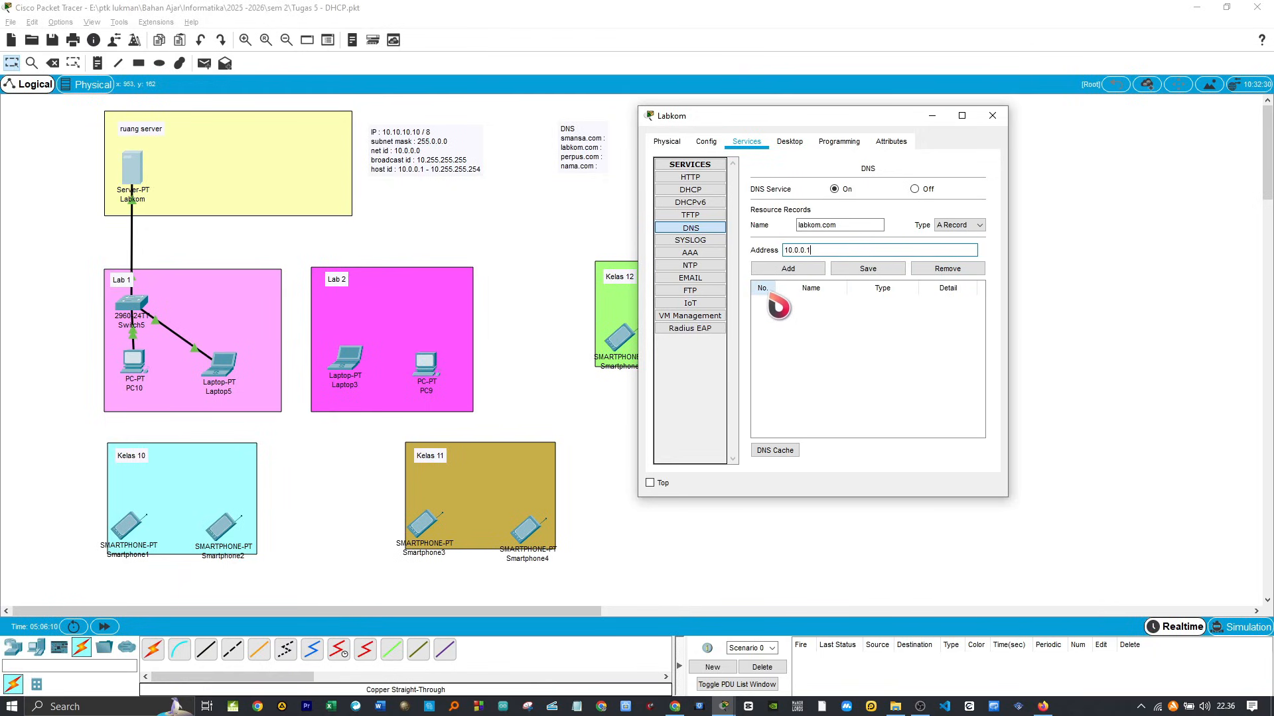
{"action": "left_click", "coordinate": [805, 271]}
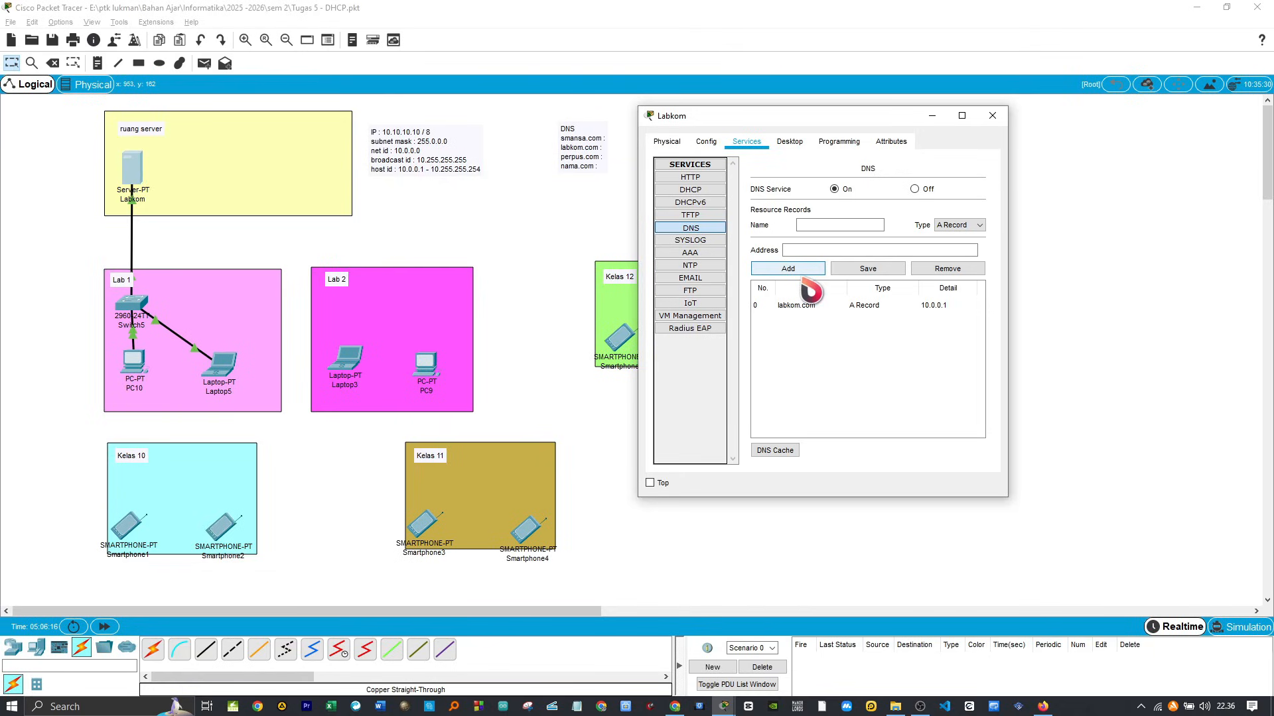
Step: Set the DNS server of the DHCP pool serverPool to 10.0.0.1 and save the pool
{"action": "left_click", "coordinate": [690, 190]}
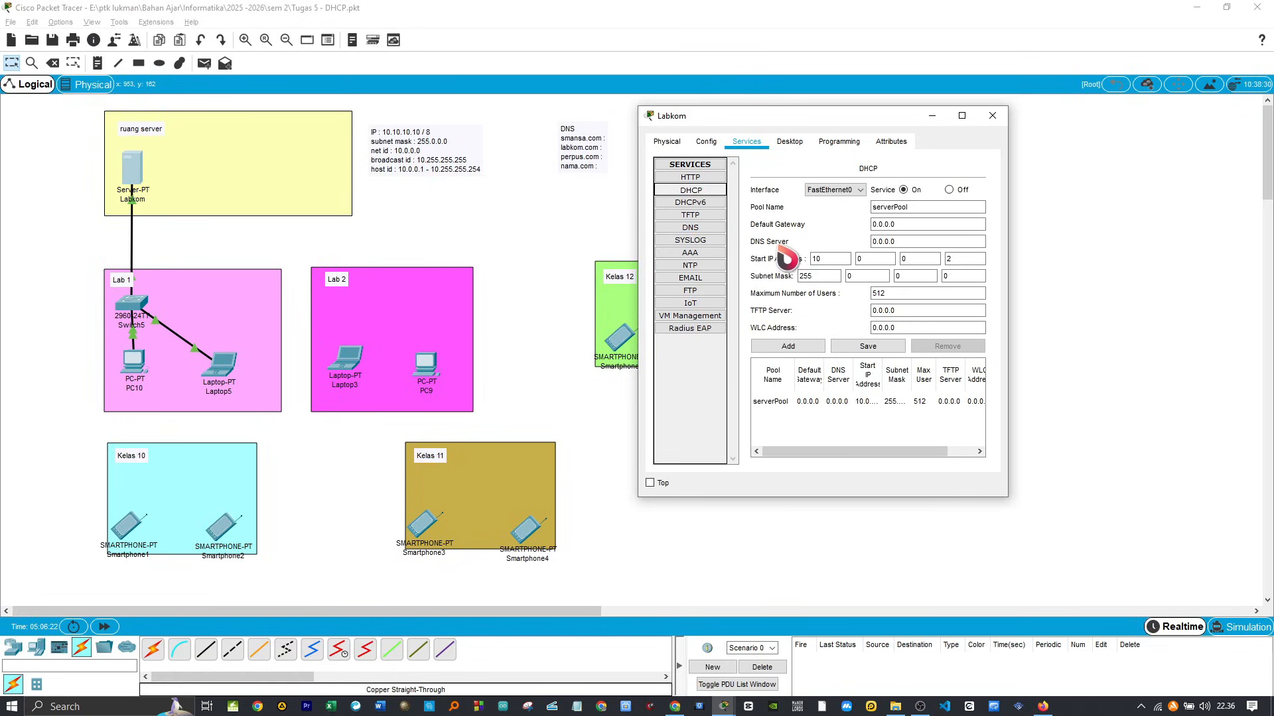
{"action": "left_click", "coordinate": [895, 242]}
{"action": "left_click_drag", "start_coordinate": [894, 242], "coordinate": [858, 245]}
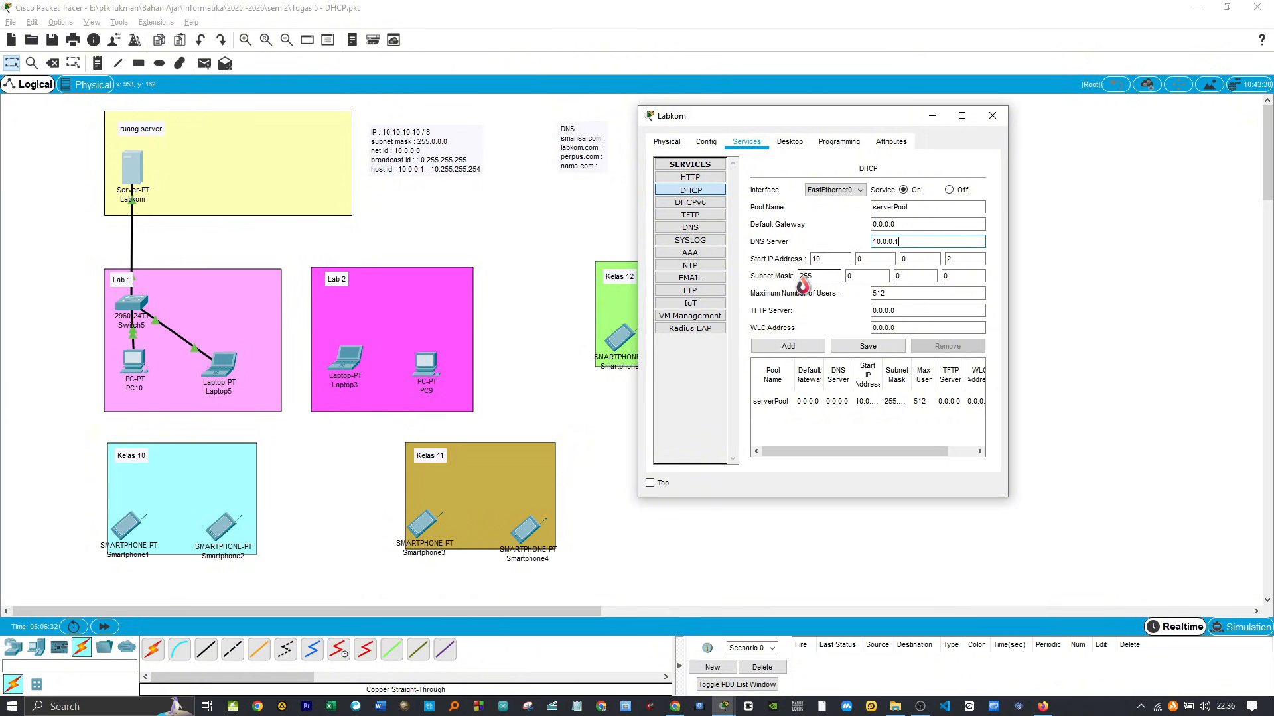
{"action": "left_click", "coordinate": [866, 347]}
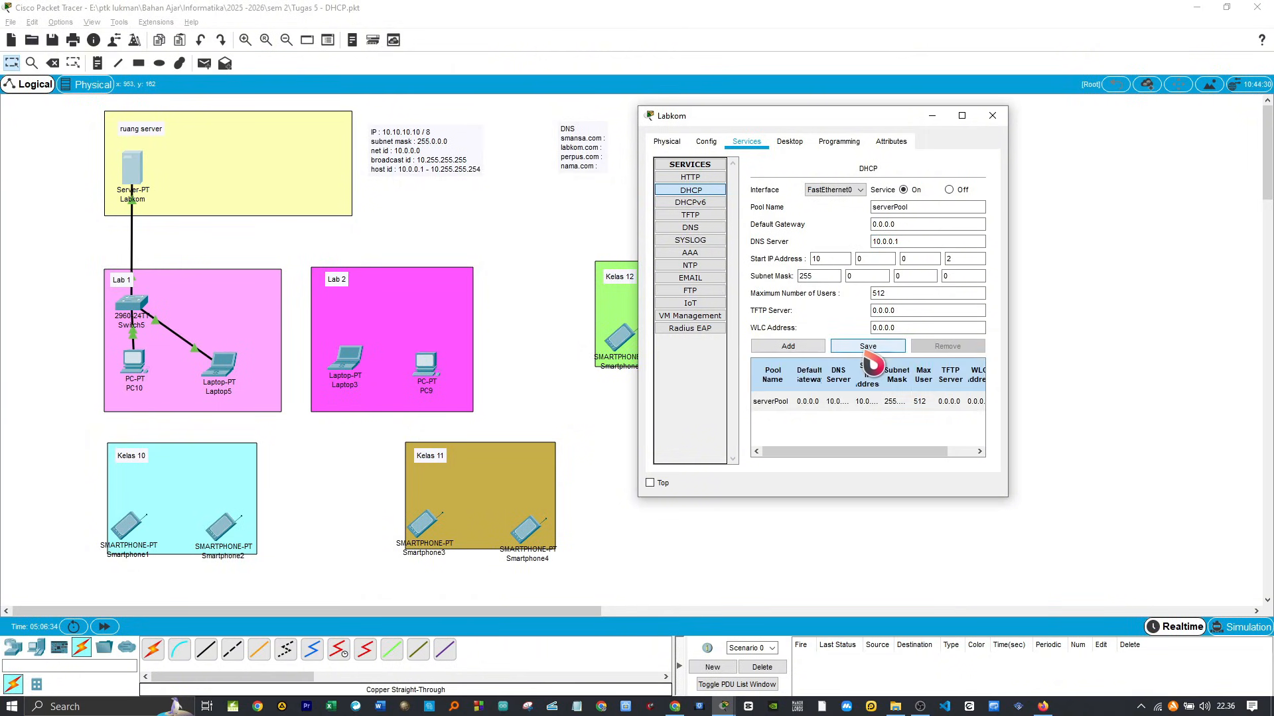
{"action": "left_click", "coordinate": [135, 367]}
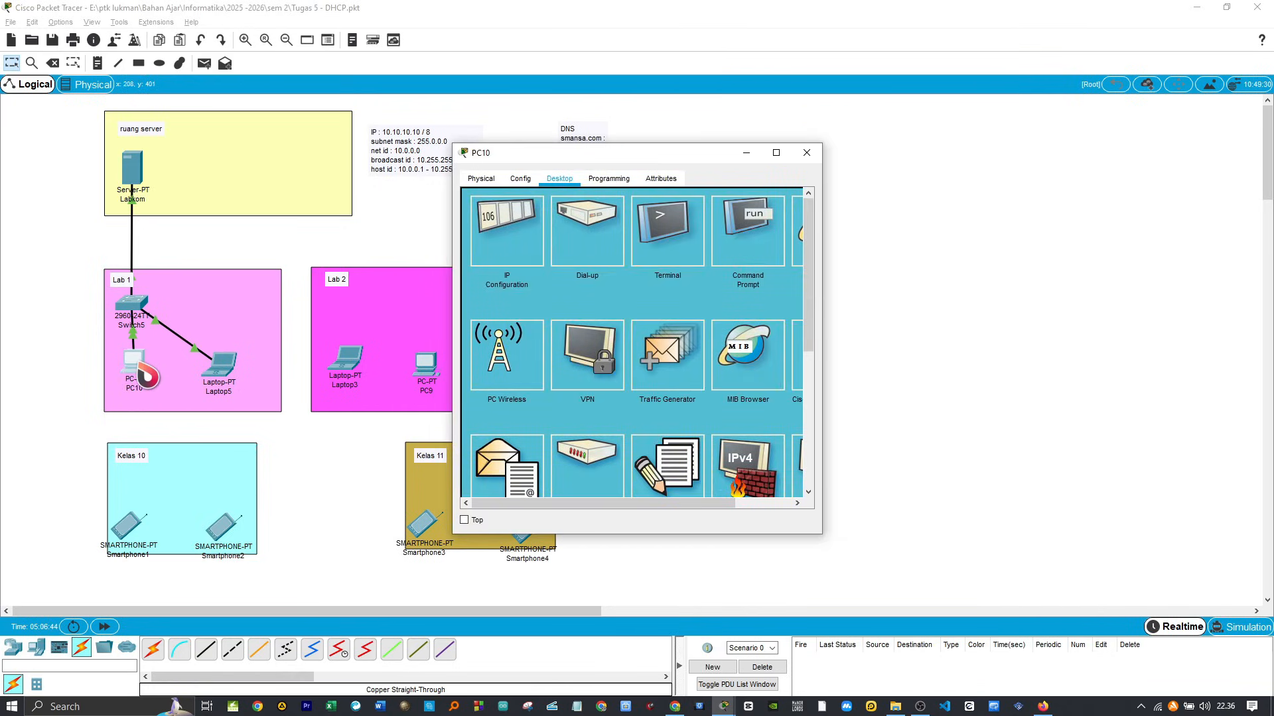
{"action": "left_click_drag", "start_coordinate": [544, 514], "coordinate": [629, 514]}
{"action": "left_click", "coordinate": [773, 239]}
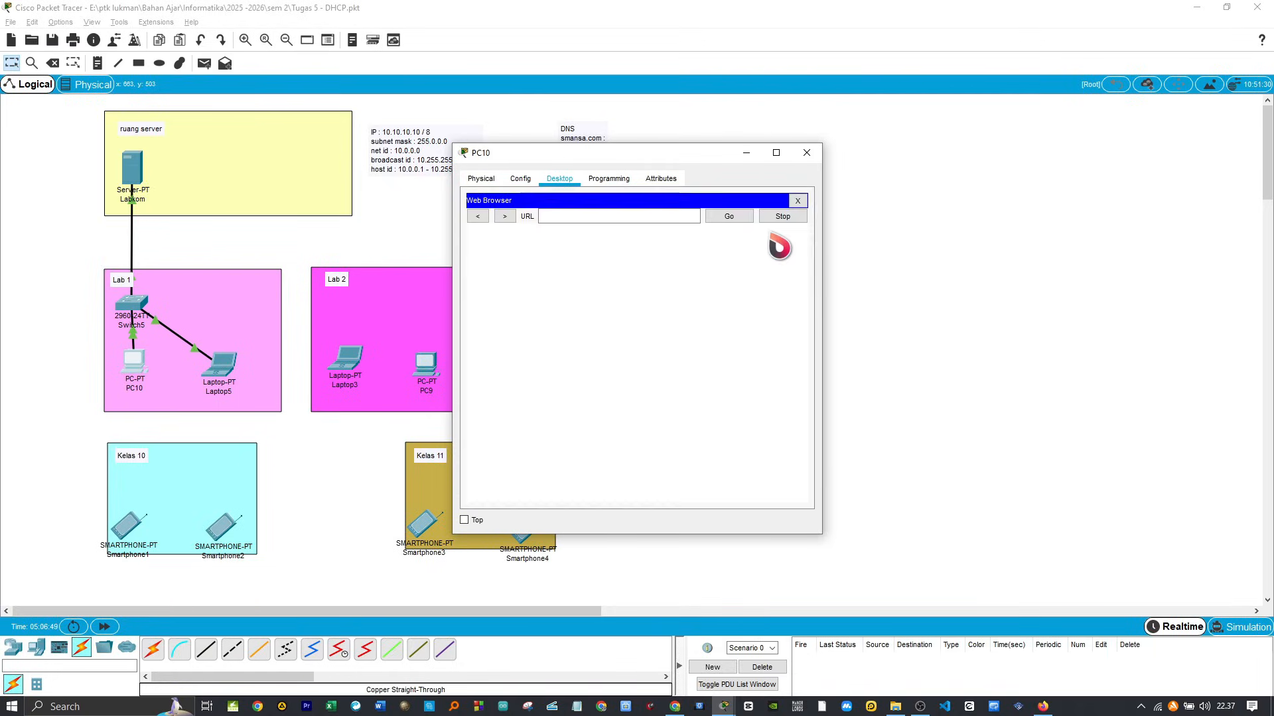
{"action": "left_click", "coordinate": [634, 221]}
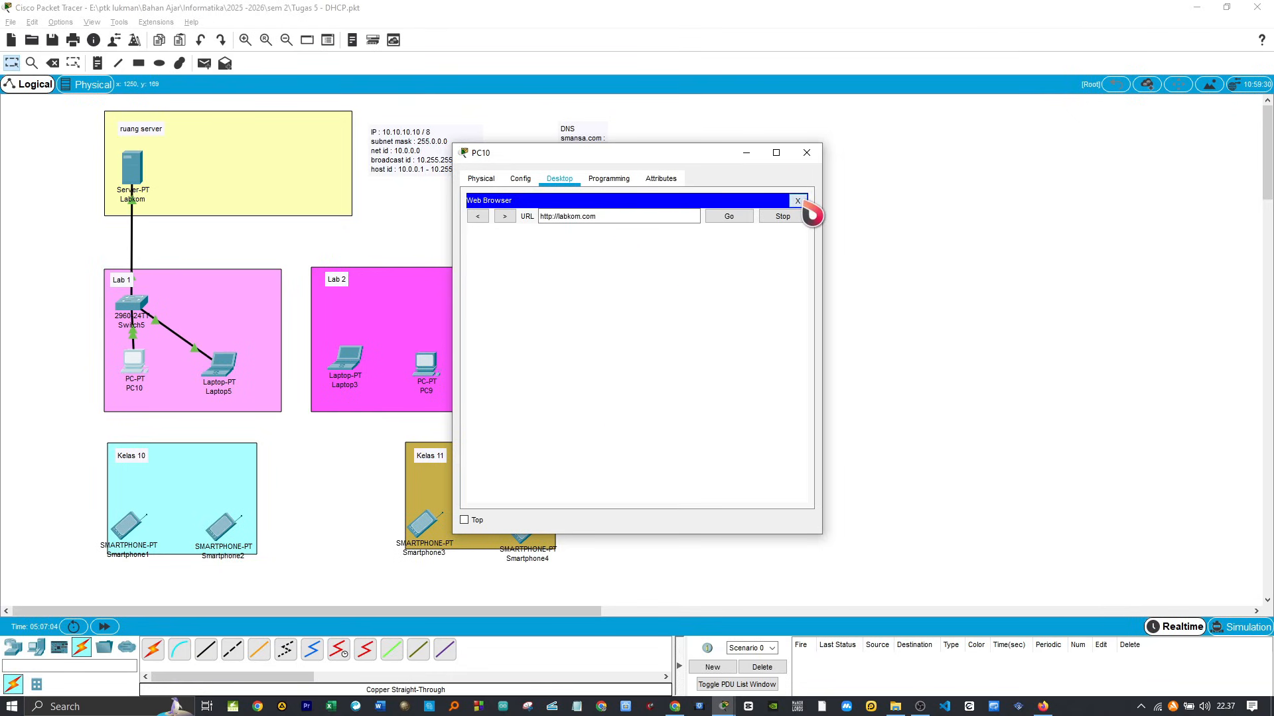
{"action": "left_click", "coordinate": [797, 201]}
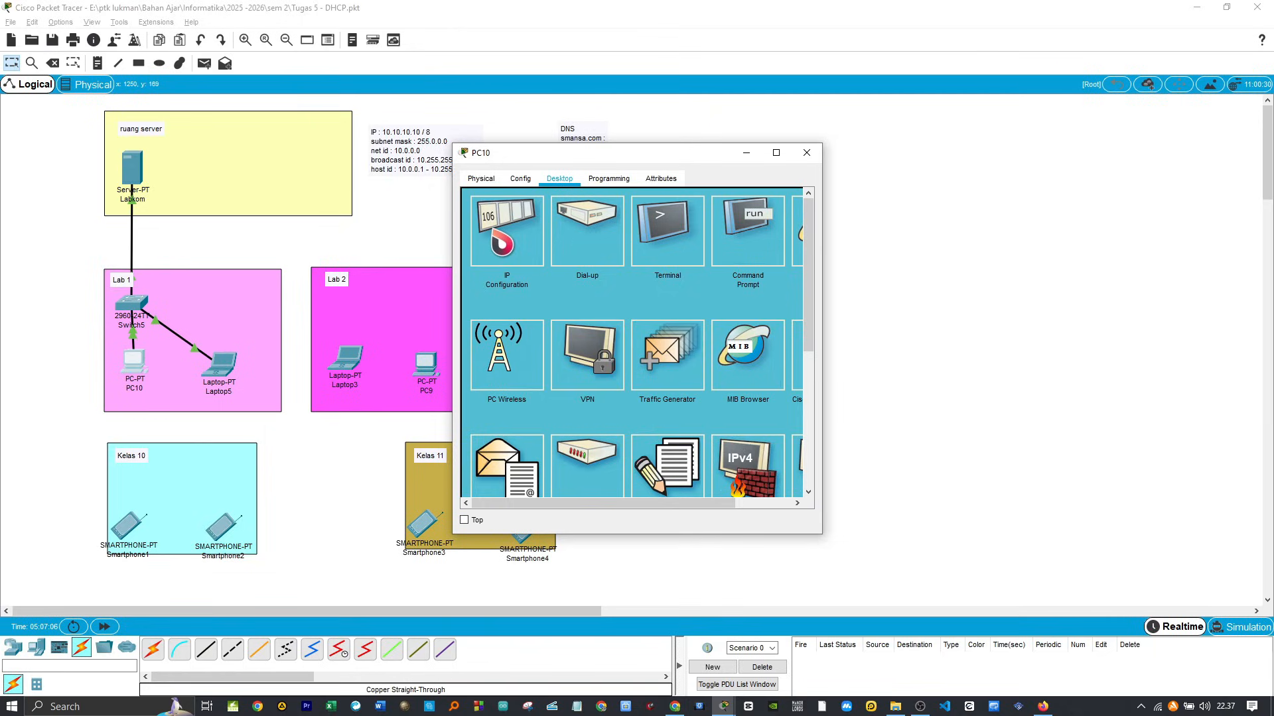
Step: Renew PC10's DHCP lease by switching its IPv4 configuration to static and back to DHCP
{"action": "left_click", "coordinate": [499, 245]}
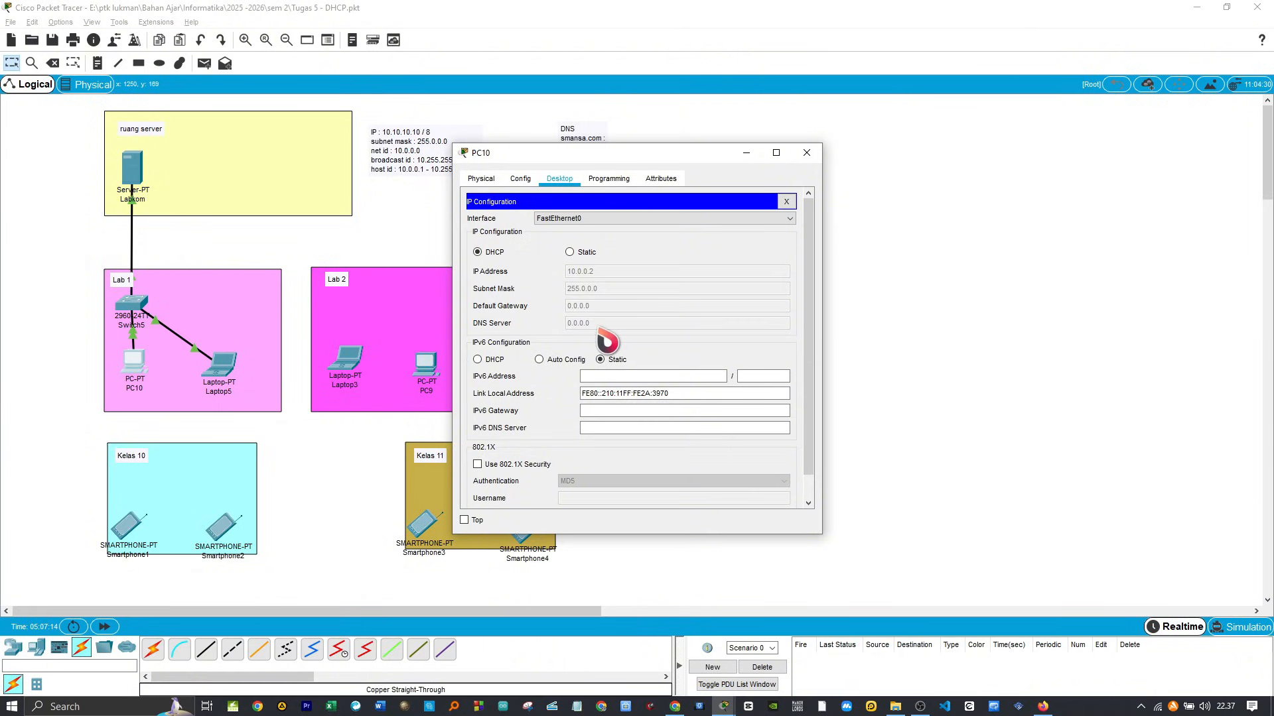
{"action": "left_click", "coordinate": [569, 252]}
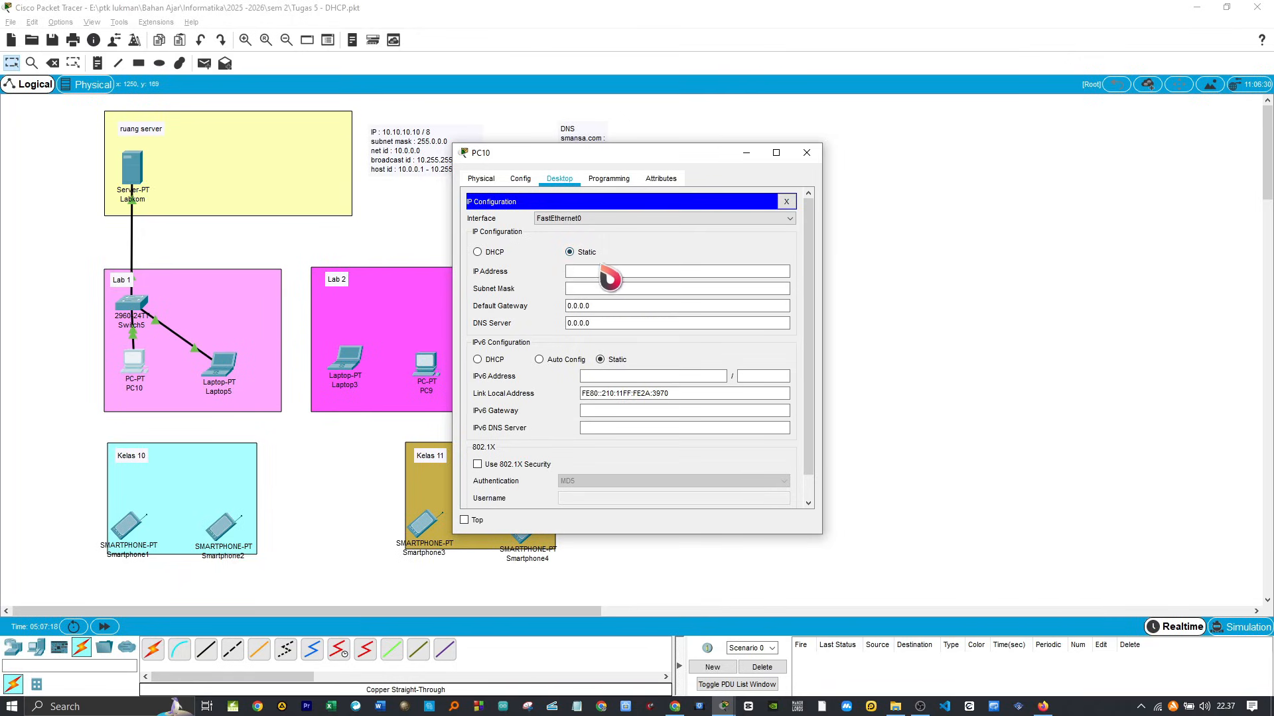
{"action": "left_click", "coordinate": [477, 252]}
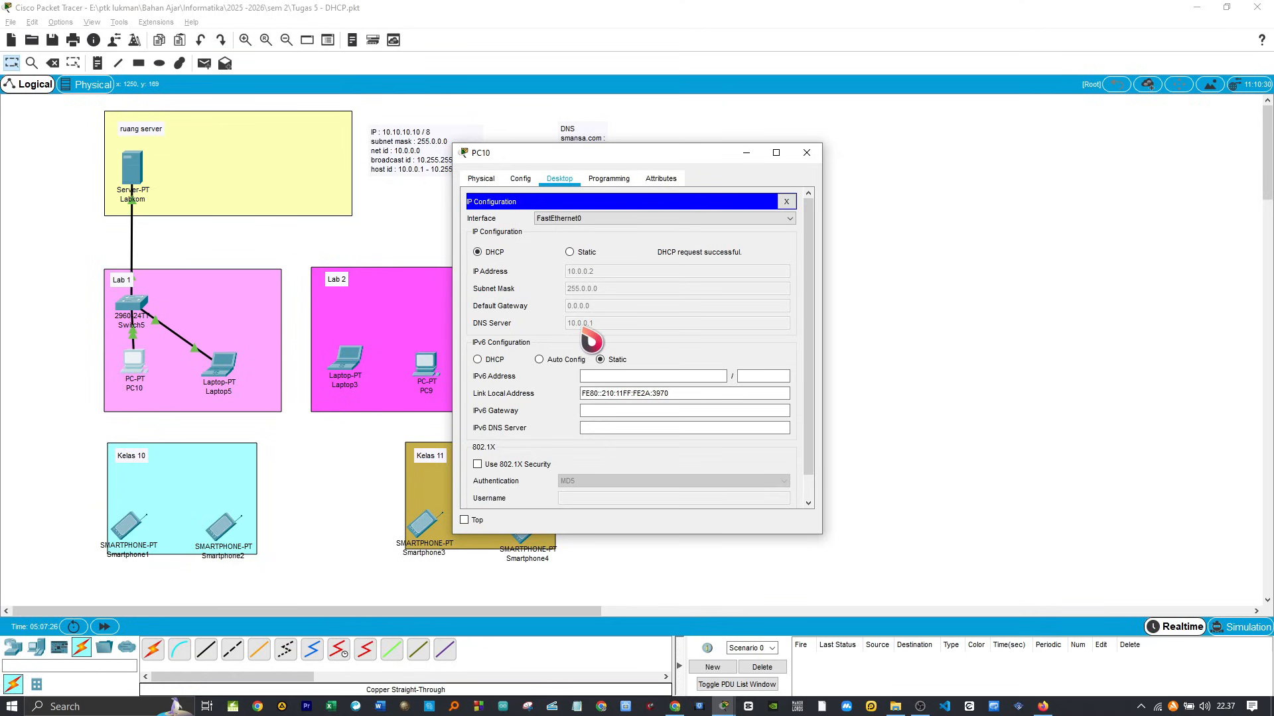
Step: Load labkom.com in PC10's web browser and close the PC10 window
{"action": "left_click", "coordinate": [786, 202]}
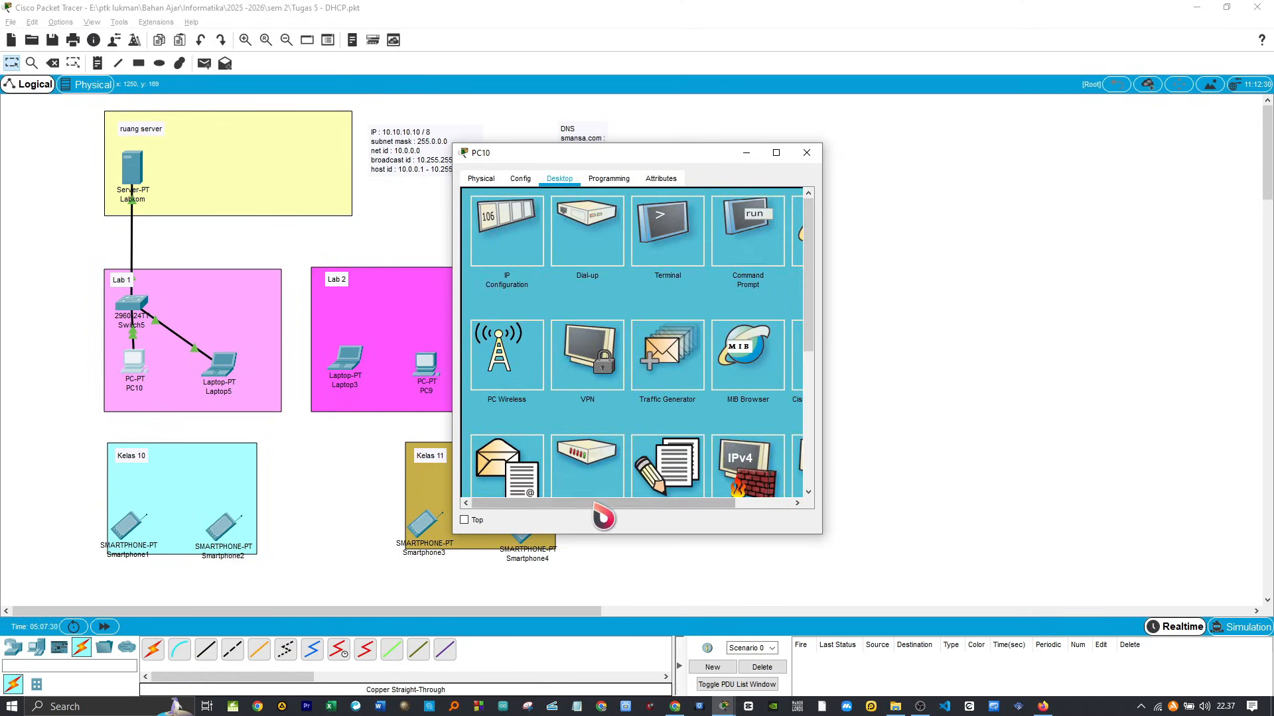
{"action": "left_click_drag", "start_coordinate": [597, 504], "coordinate": [671, 504]}
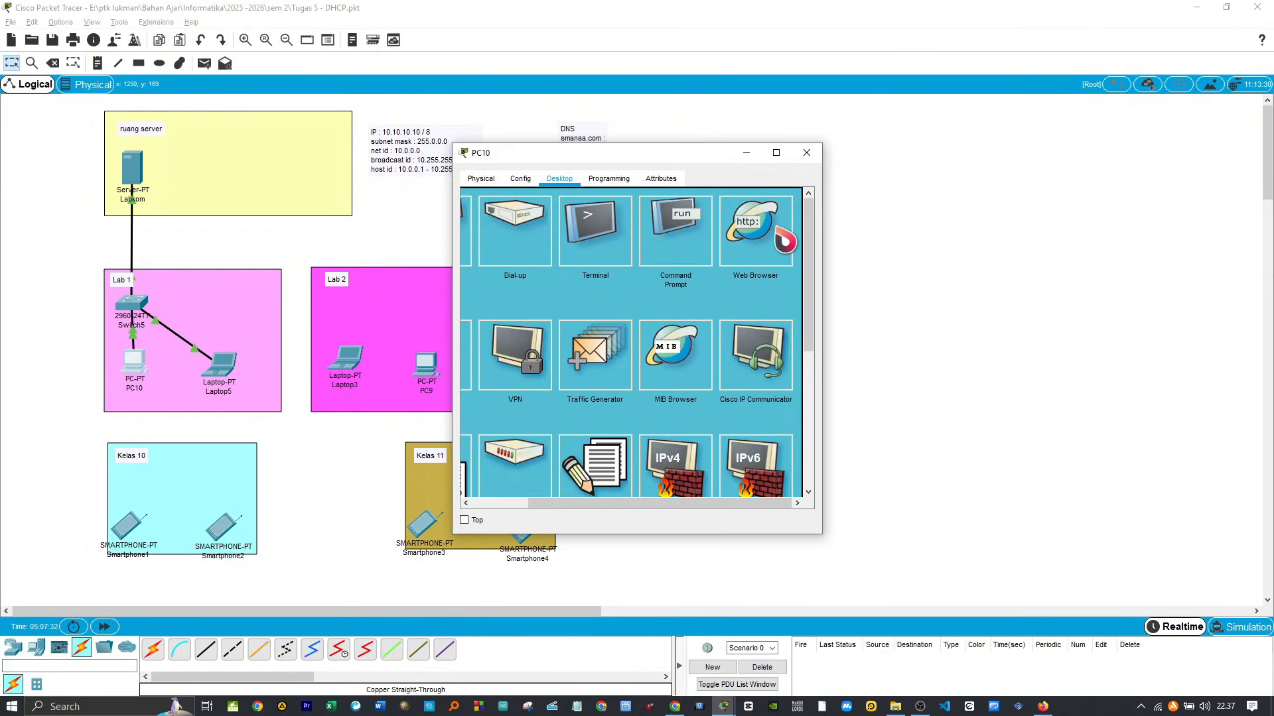
{"action": "left_click", "coordinate": [785, 240]}
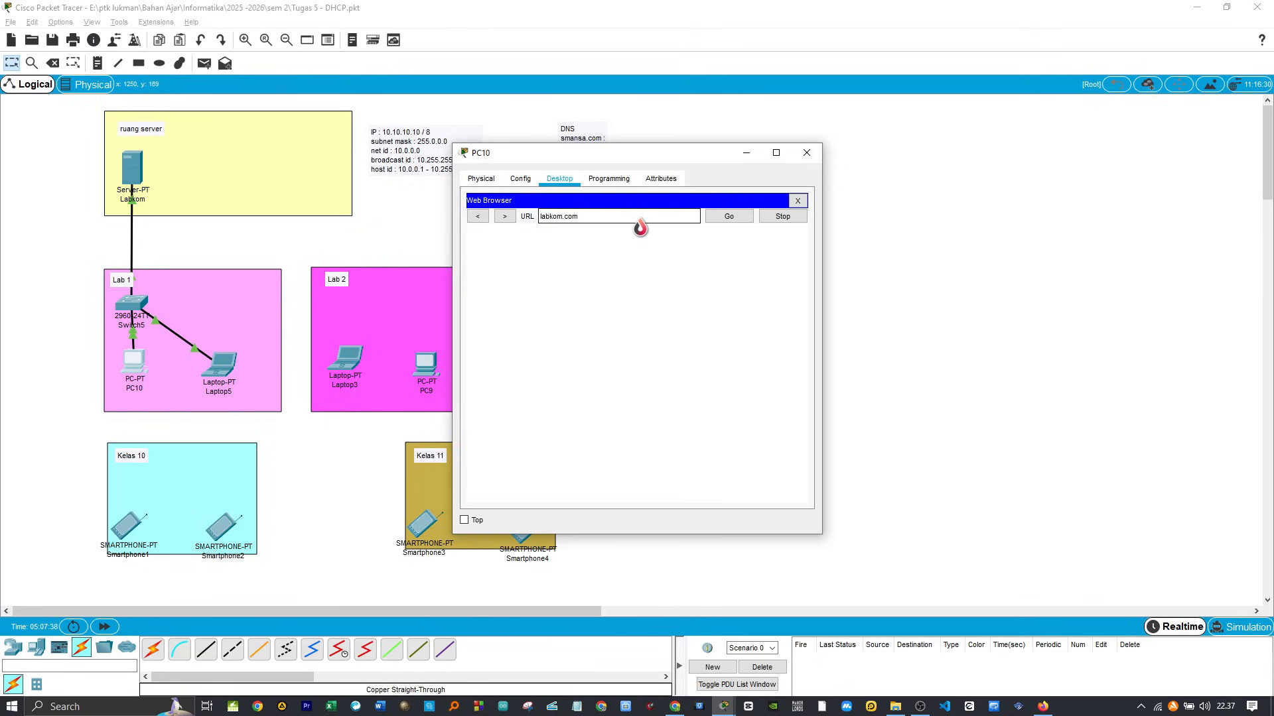
{"action": "left_click", "coordinate": [729, 219]}
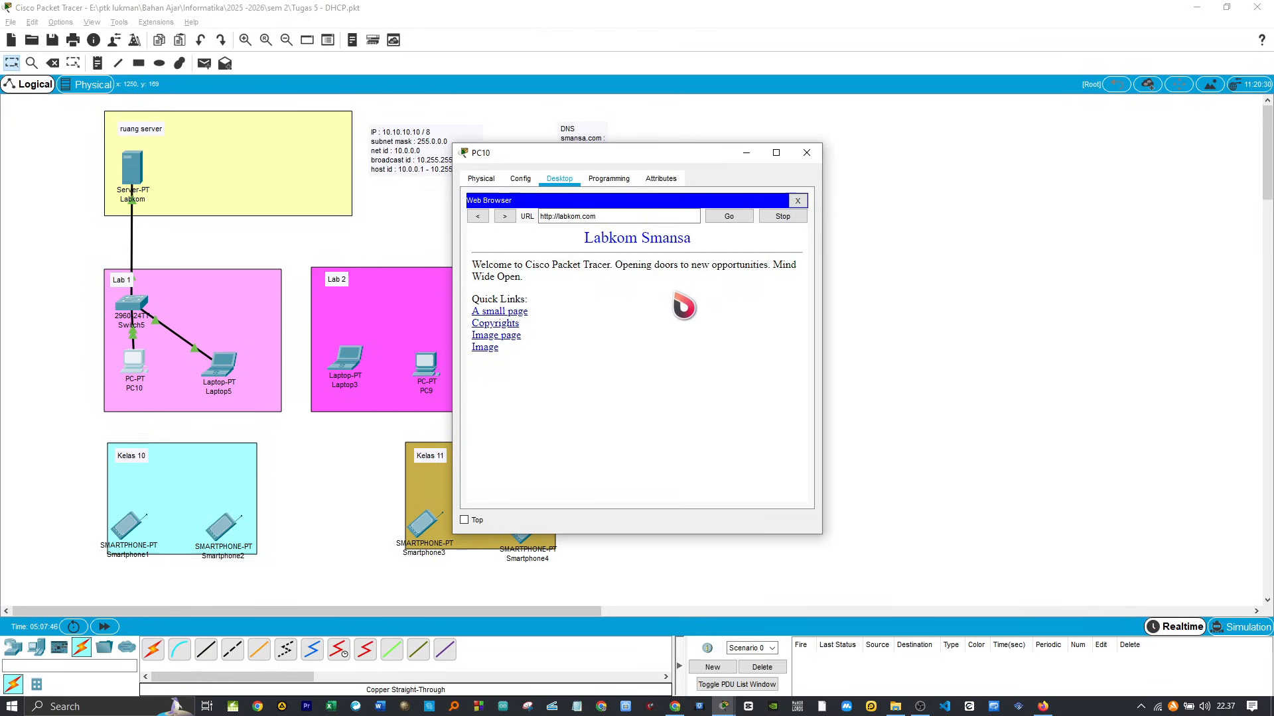
{"action": "left_click", "coordinate": [806, 153]}
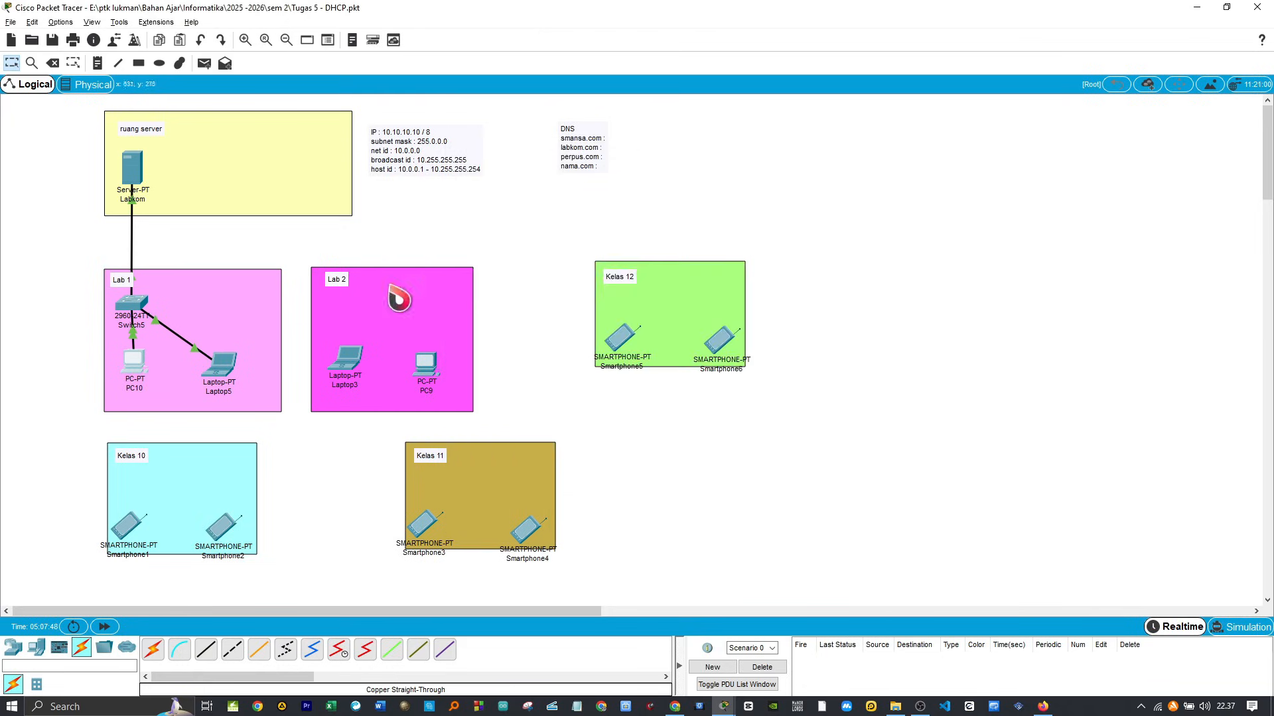
Step: Renew Laptop5's DHCP lease by switching its IPv4 configuration to static and back to DHCP
{"action": "left_click", "coordinate": [234, 363]}
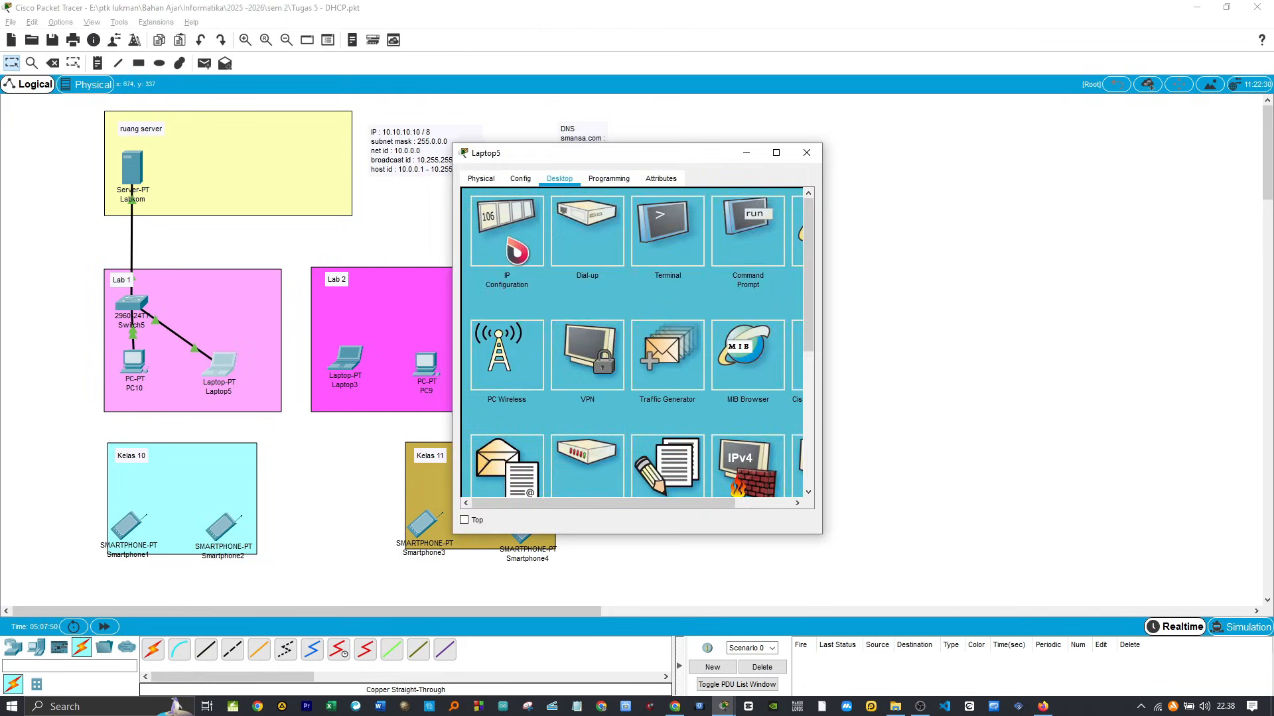
{"action": "left_click", "coordinate": [517, 251]}
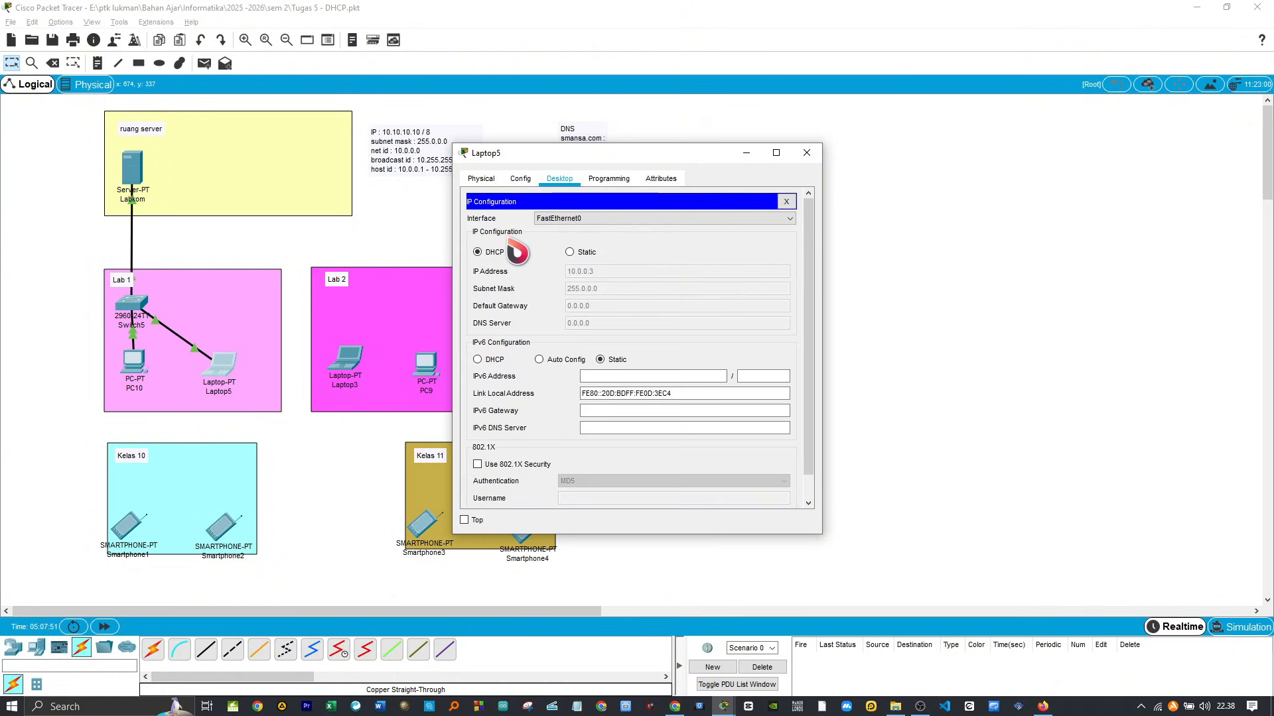
{"action": "left_click", "coordinate": [570, 252]}
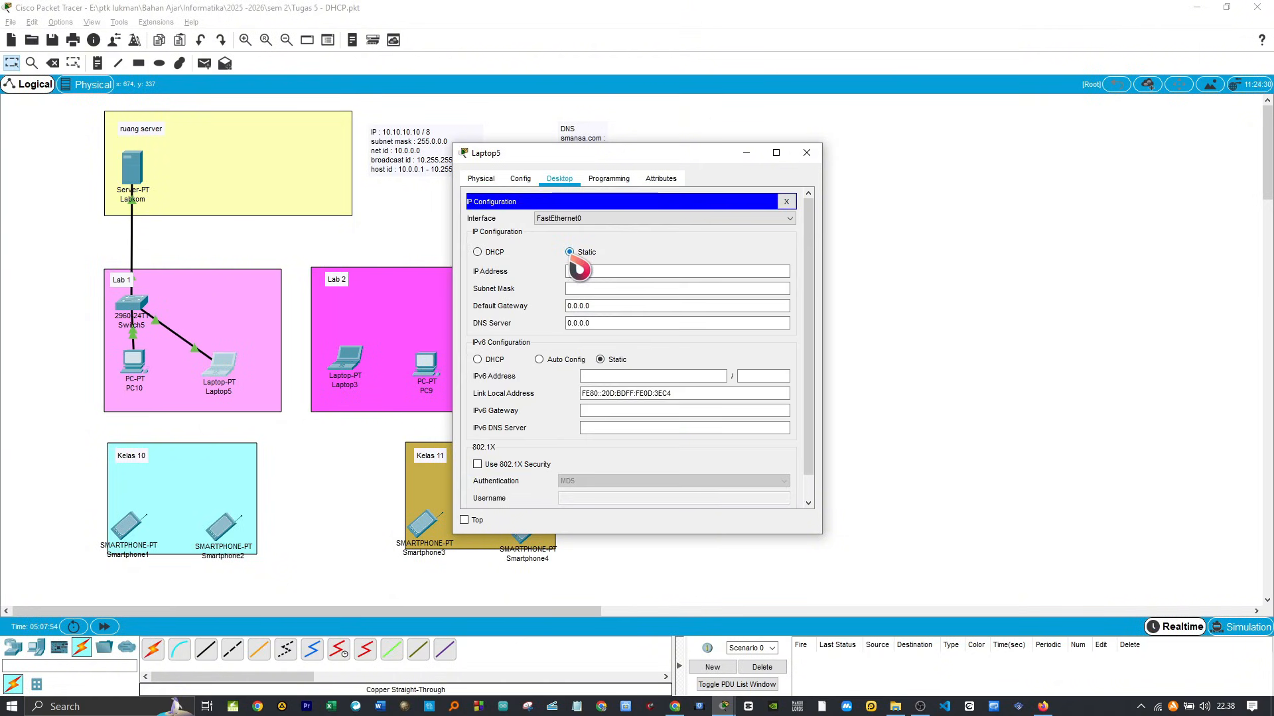
{"action": "left_click", "coordinate": [478, 252]}
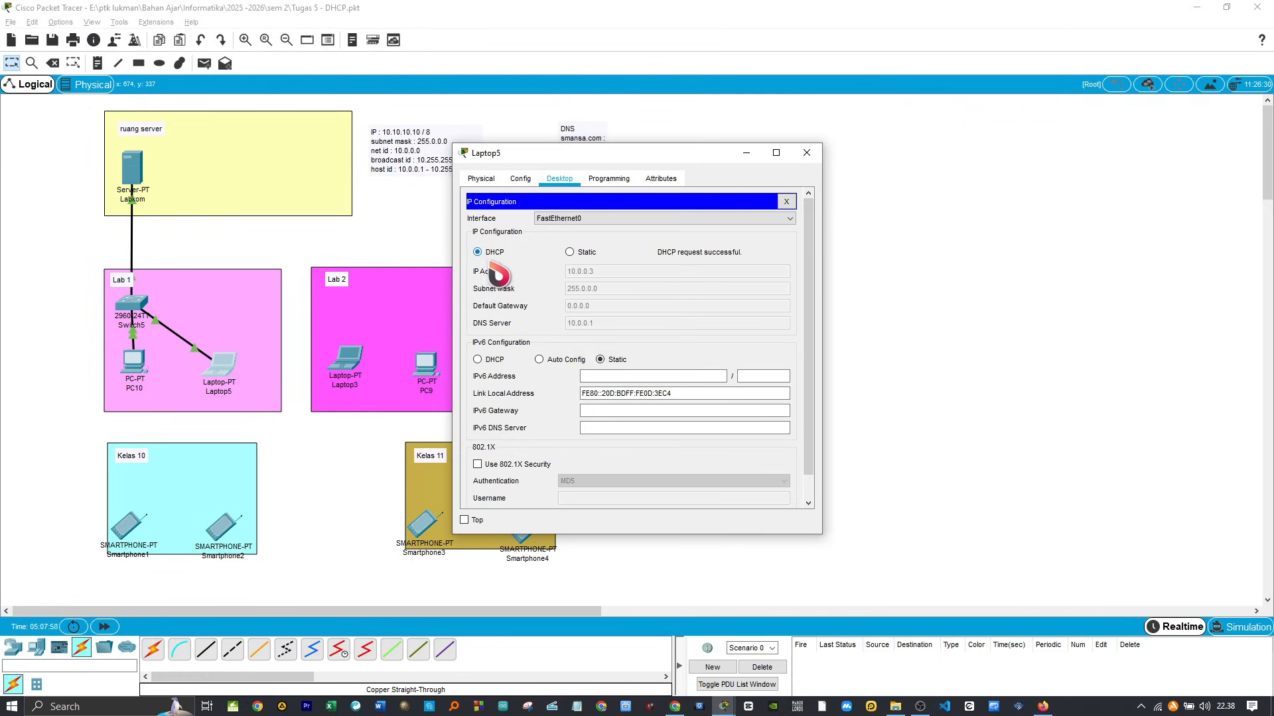
{"action": "left_click", "coordinate": [784, 203]}
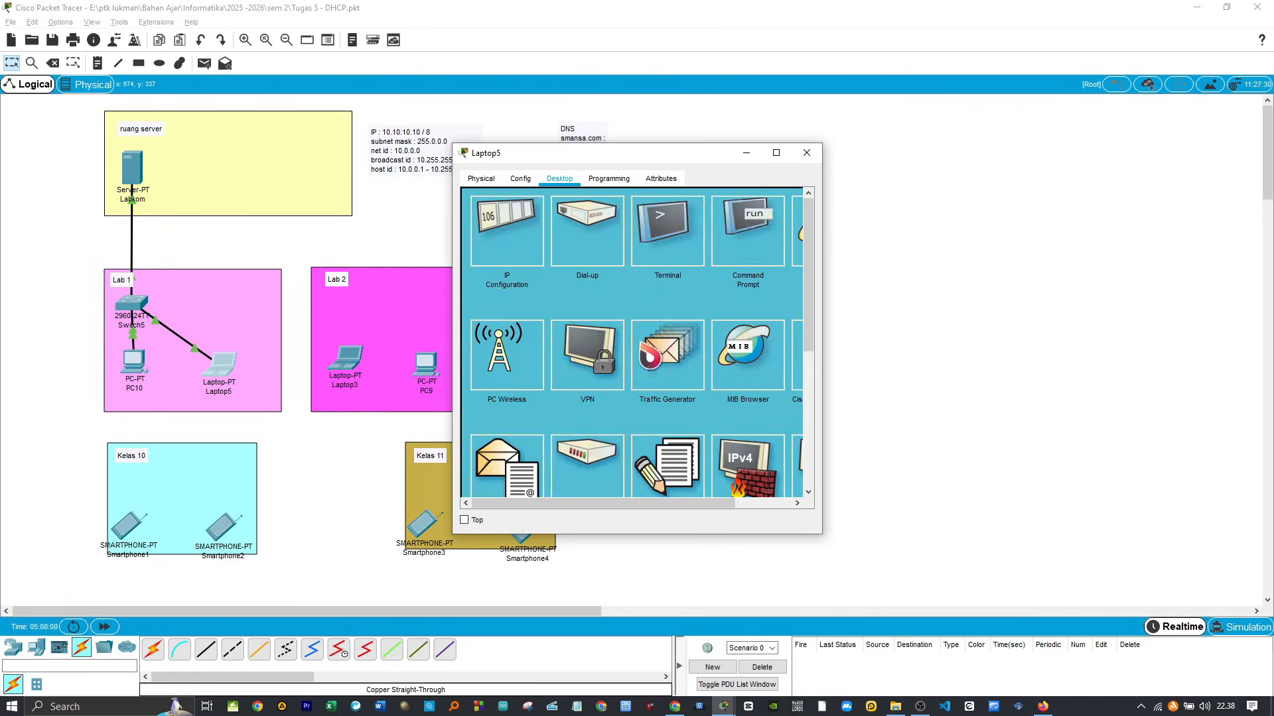
Step: Load labkom.com in Laptop5's web browser and close the Laptop5 window
{"action": "left_click_drag", "start_coordinate": [597, 506], "coordinate": [676, 507]}
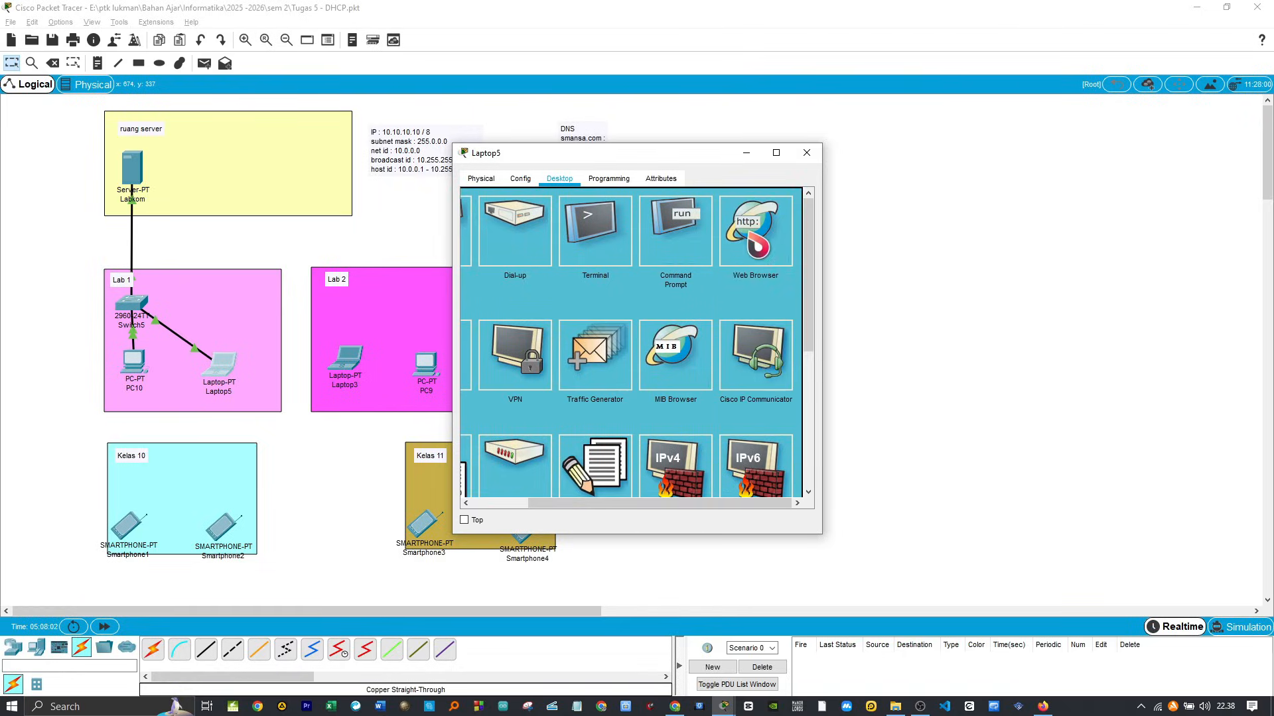
{"action": "left_click", "coordinate": [755, 234]}
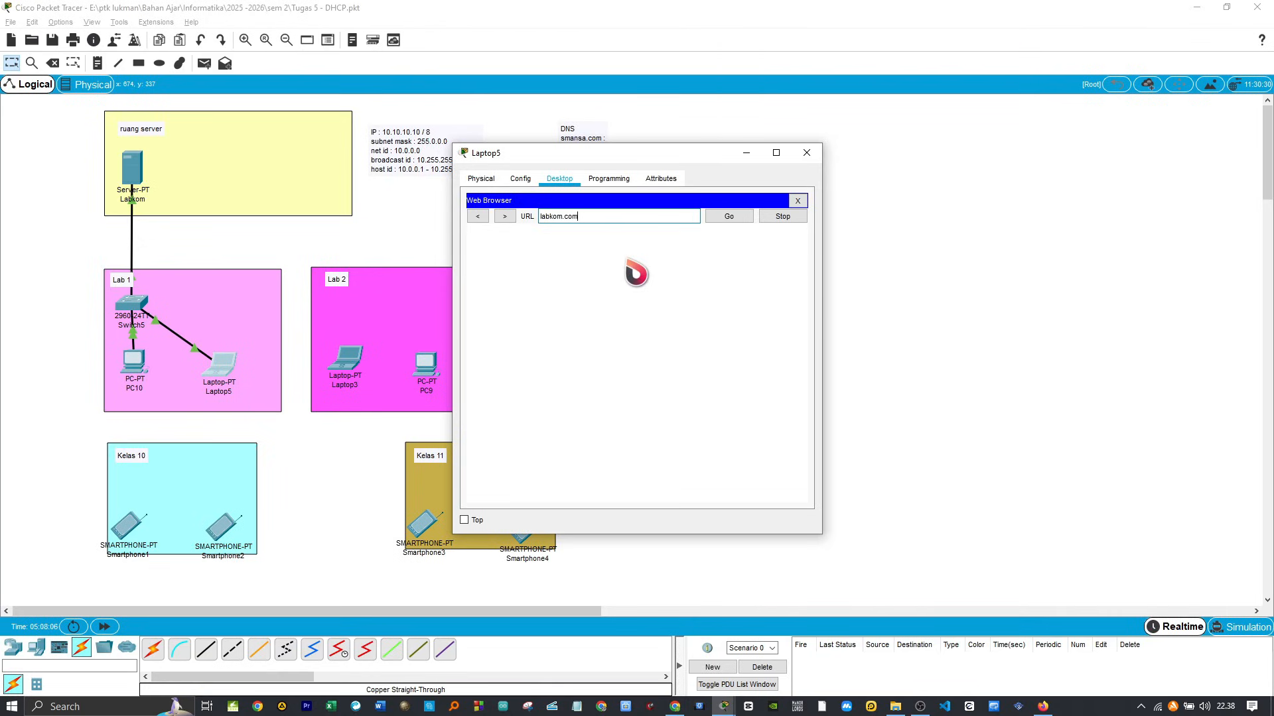
{"action": "left_click", "coordinate": [729, 217]}
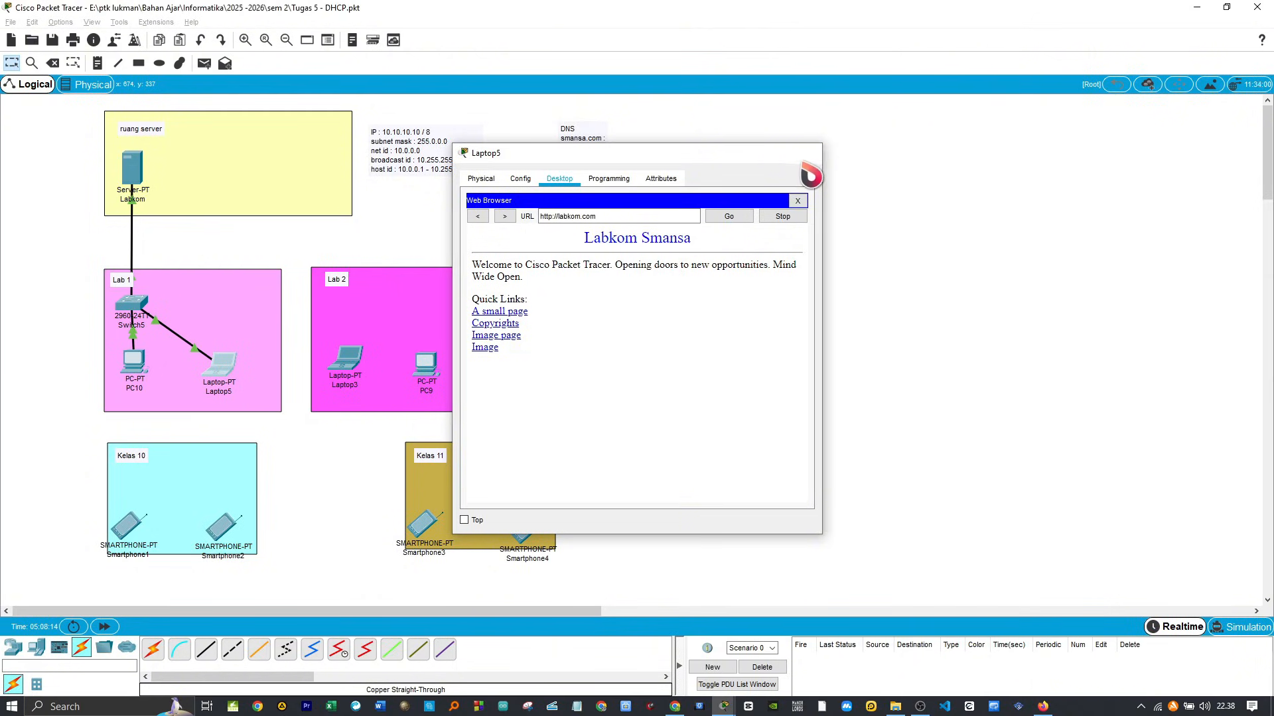
{"action": "left_click", "coordinate": [805, 160]}
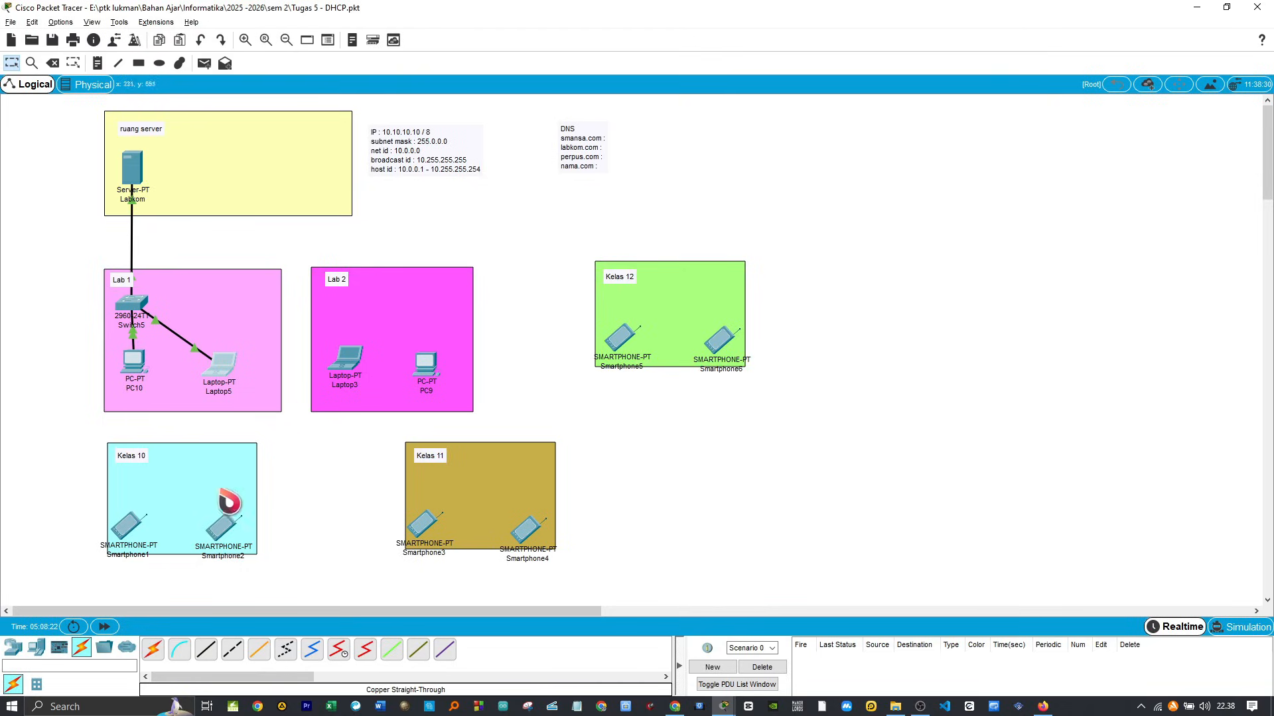
Step: Add three Server-PT devices in a row beside the Labkom server in the ruang server area
{"action": "left_click", "coordinate": [37, 648]}
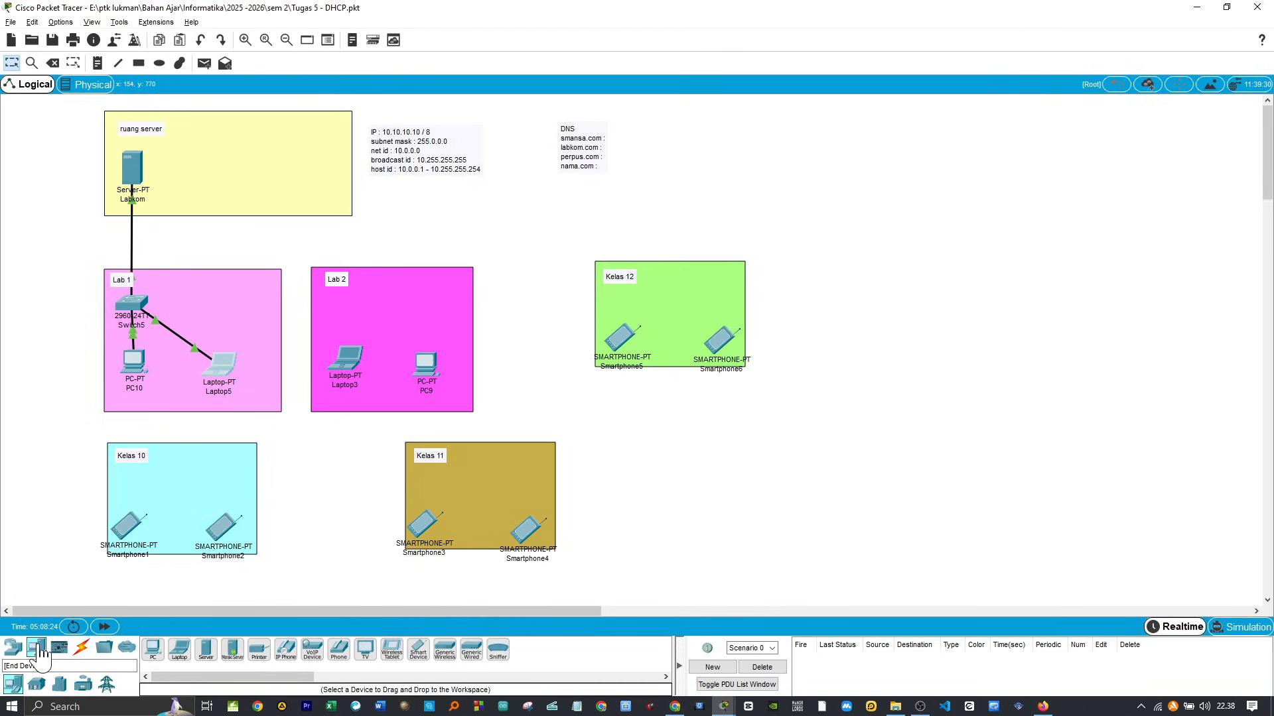
{"action": "left_click", "coordinate": [210, 647]}
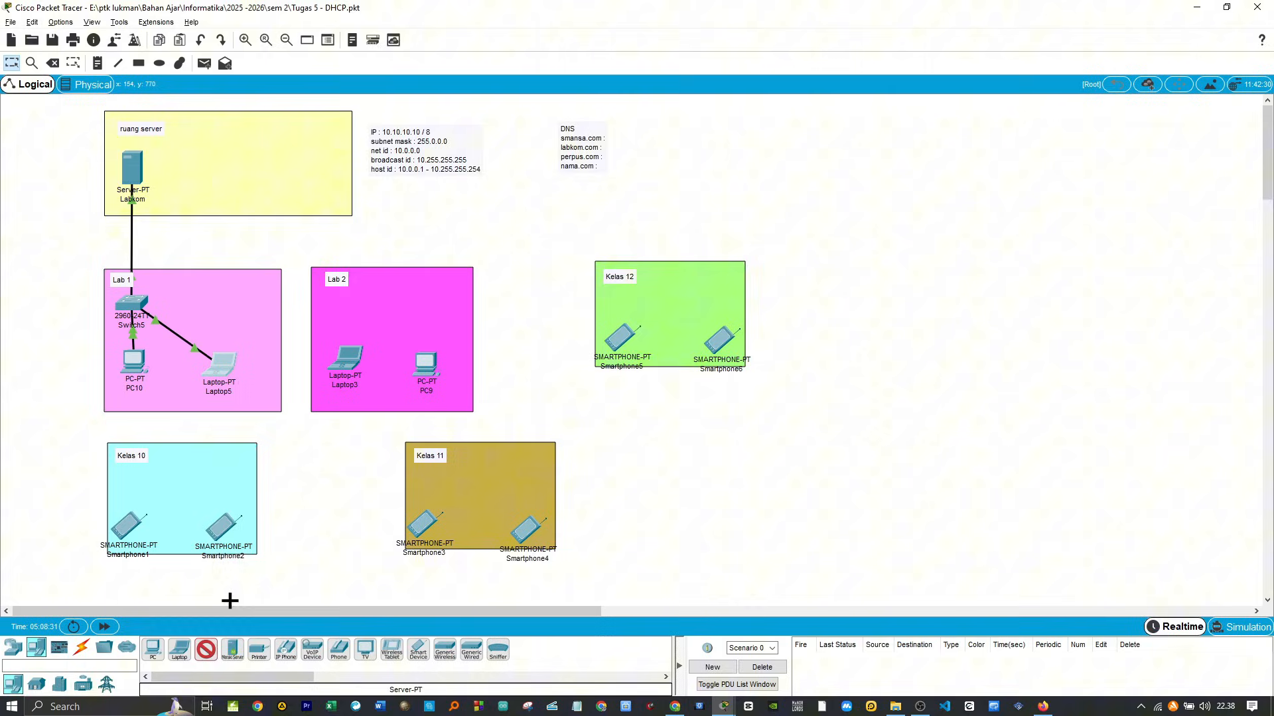
{"action": "left_click", "coordinate": [187, 162]}
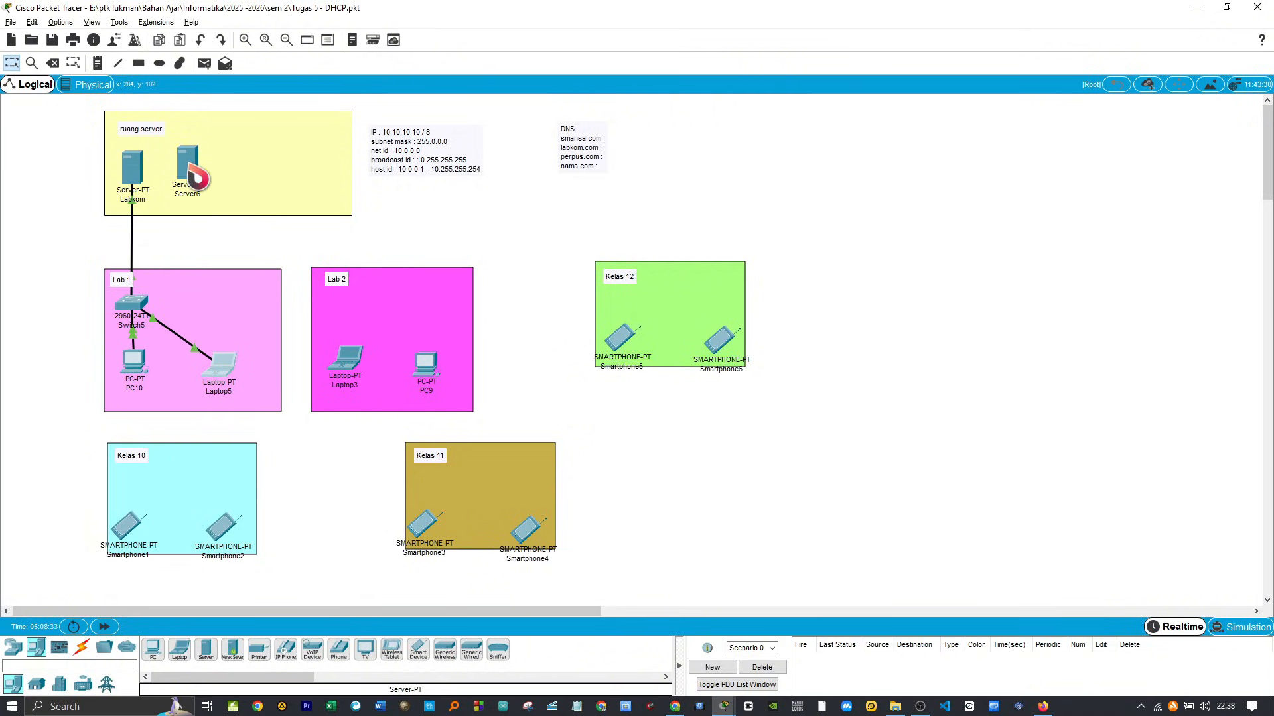
{"action": "left_click", "coordinate": [208, 654]}
{"action": "left_click", "coordinate": [249, 160]}
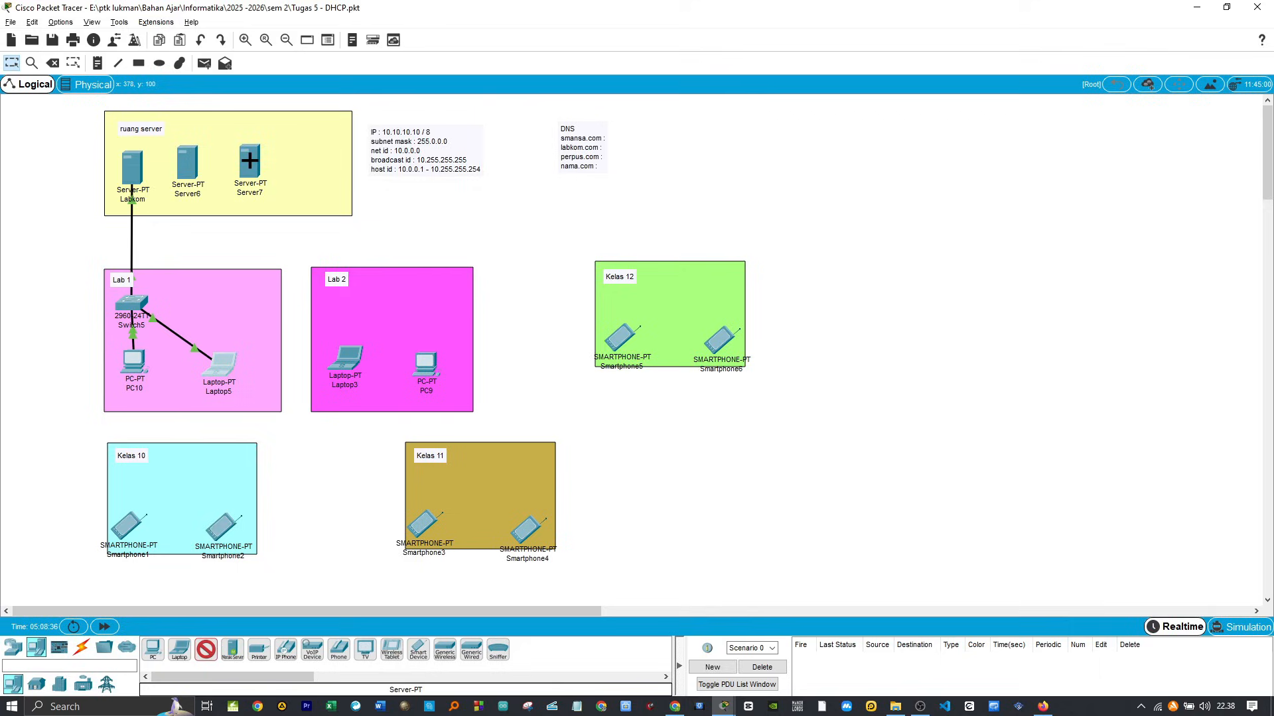
{"action": "left_click", "coordinate": [304, 165]}
{"action": "key", "text": "Escape"}
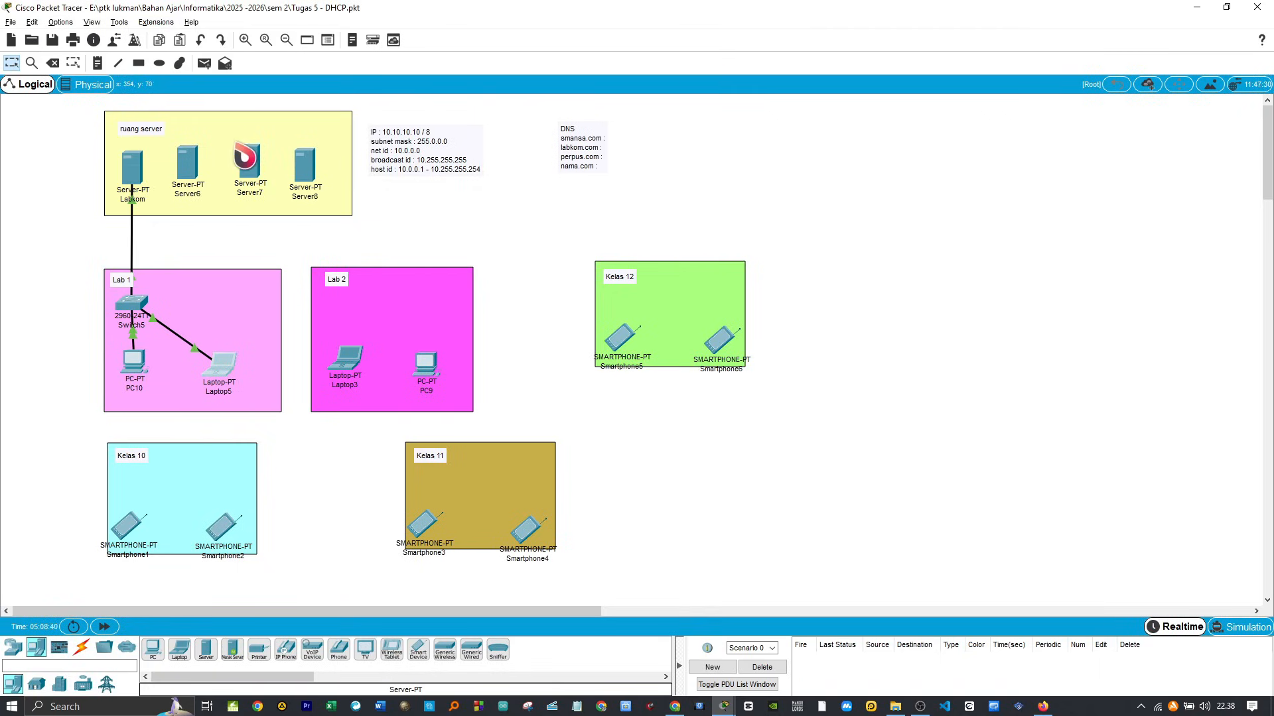
Step: Rename the three new servers smansa.com, perpus.com and bebas.com, in order from the one nearest Labkom
{"action": "left_click", "coordinate": [193, 196]}
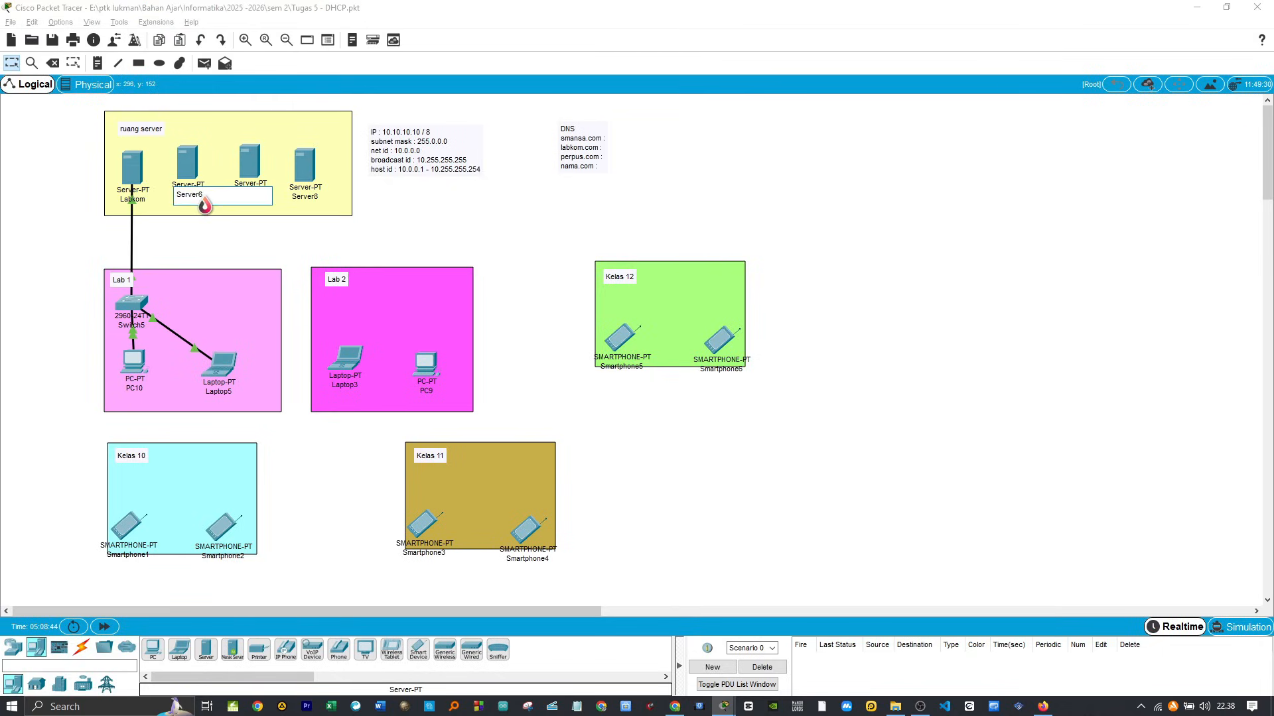
{"action": "left_click_drag", "start_coordinate": [202, 199], "coordinate": [173, 193]}
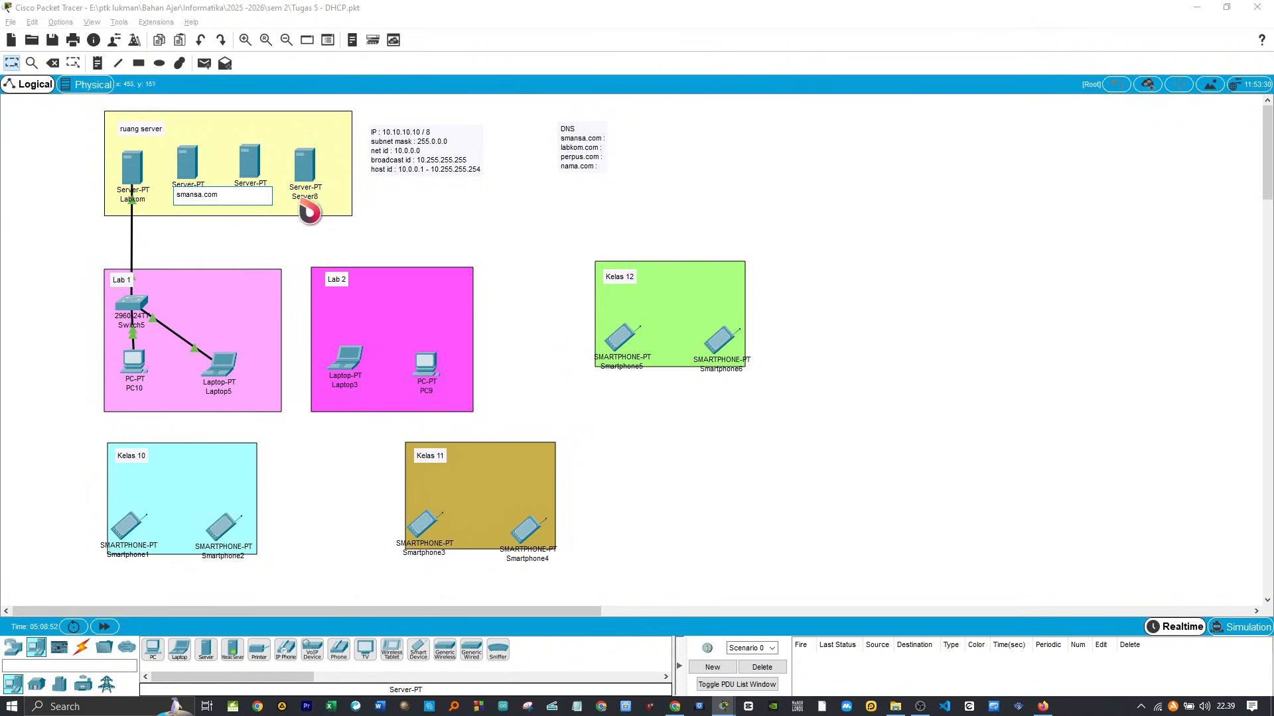
{"action": "left_click", "coordinate": [383, 214]}
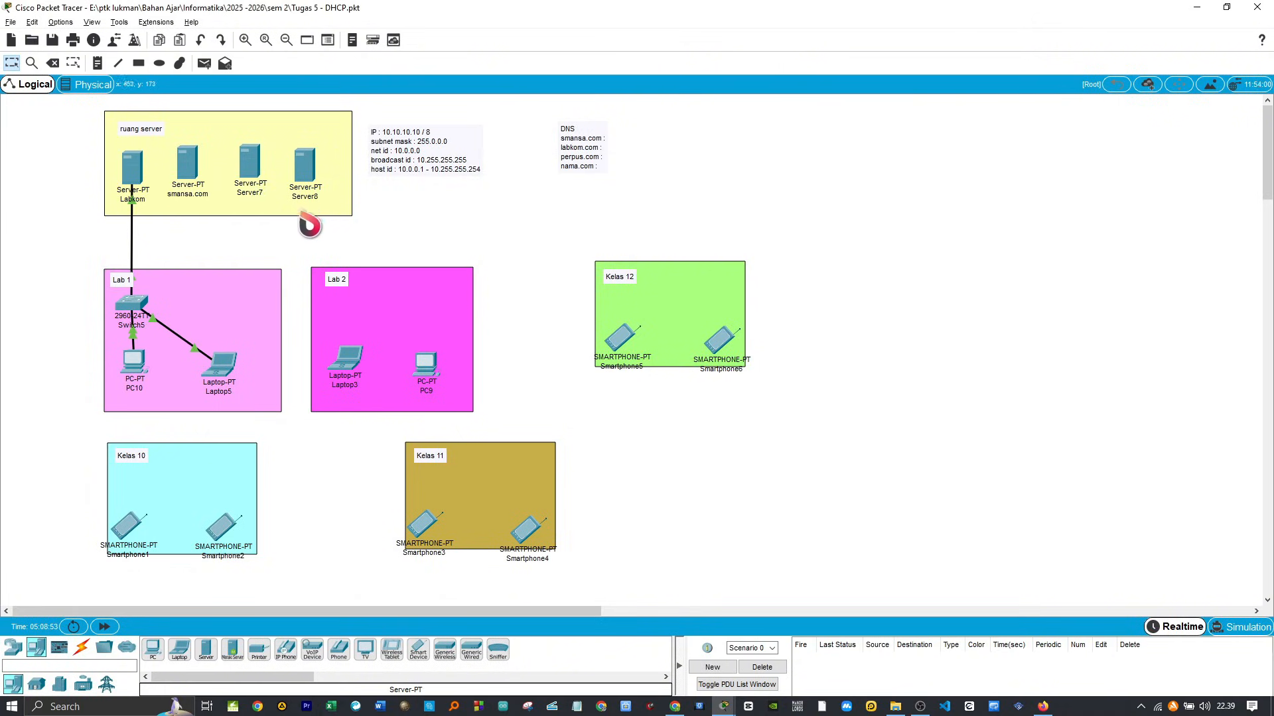
{"action": "left_click", "coordinate": [246, 197]}
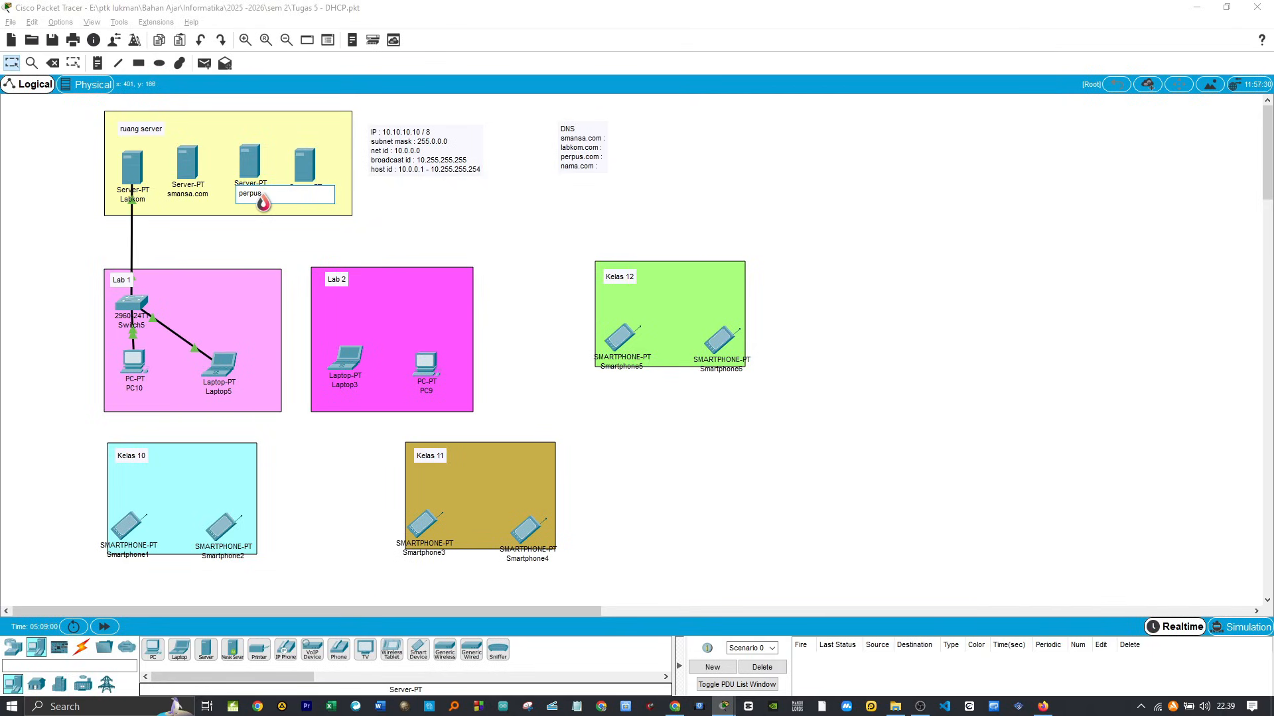
{"action": "left_click", "coordinate": [492, 227]}
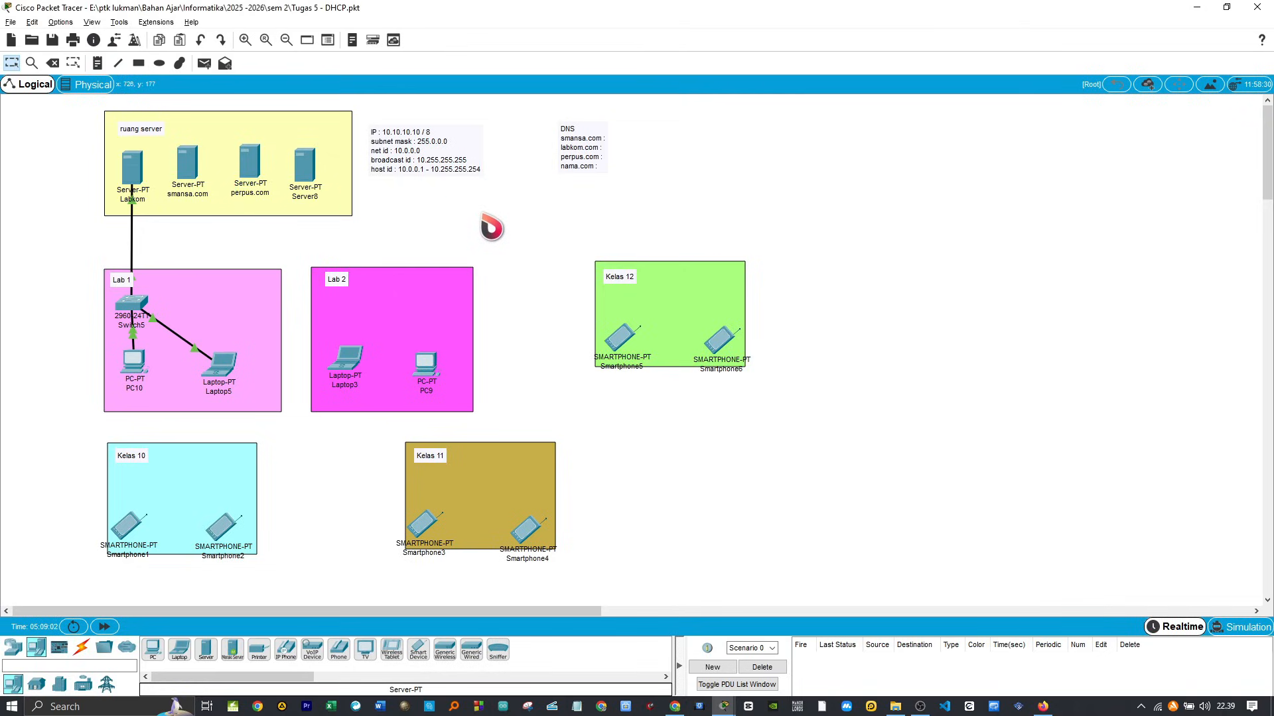
{"action": "left_click", "coordinate": [305, 199]}
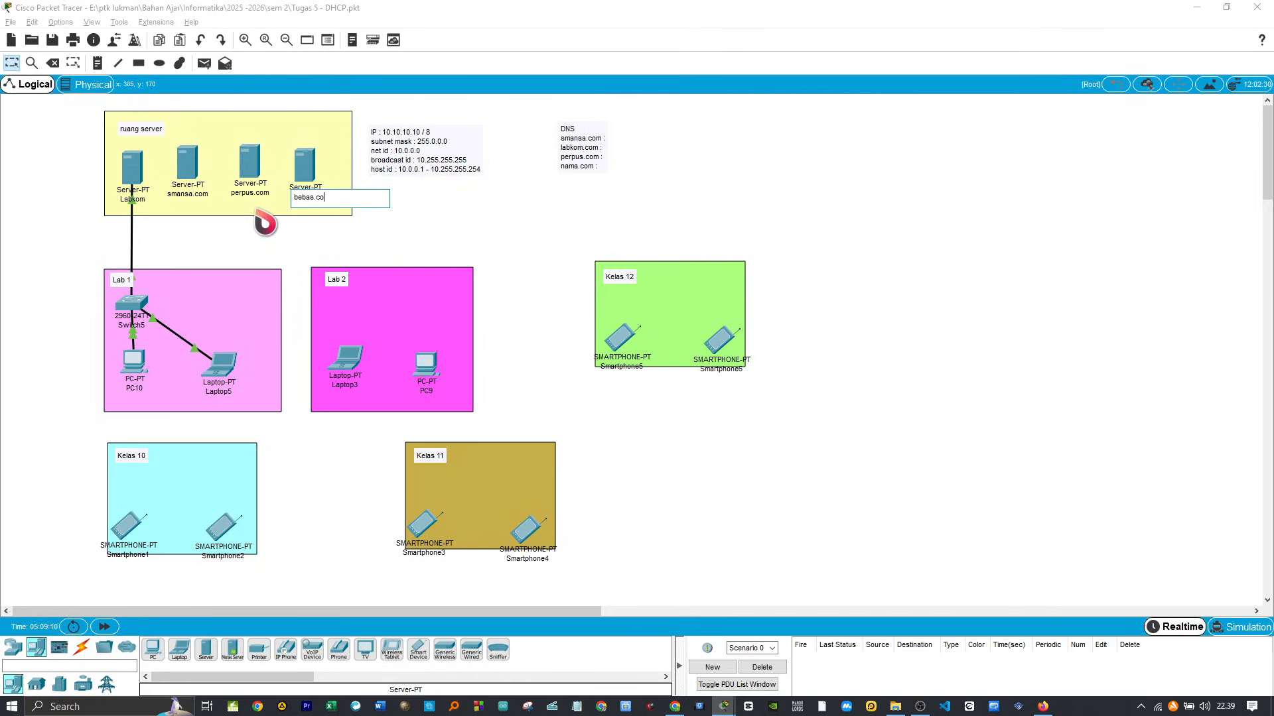
{"action": "type", "text": "bebas.com"}
{"action": "left_click", "coordinate": [477, 213]}
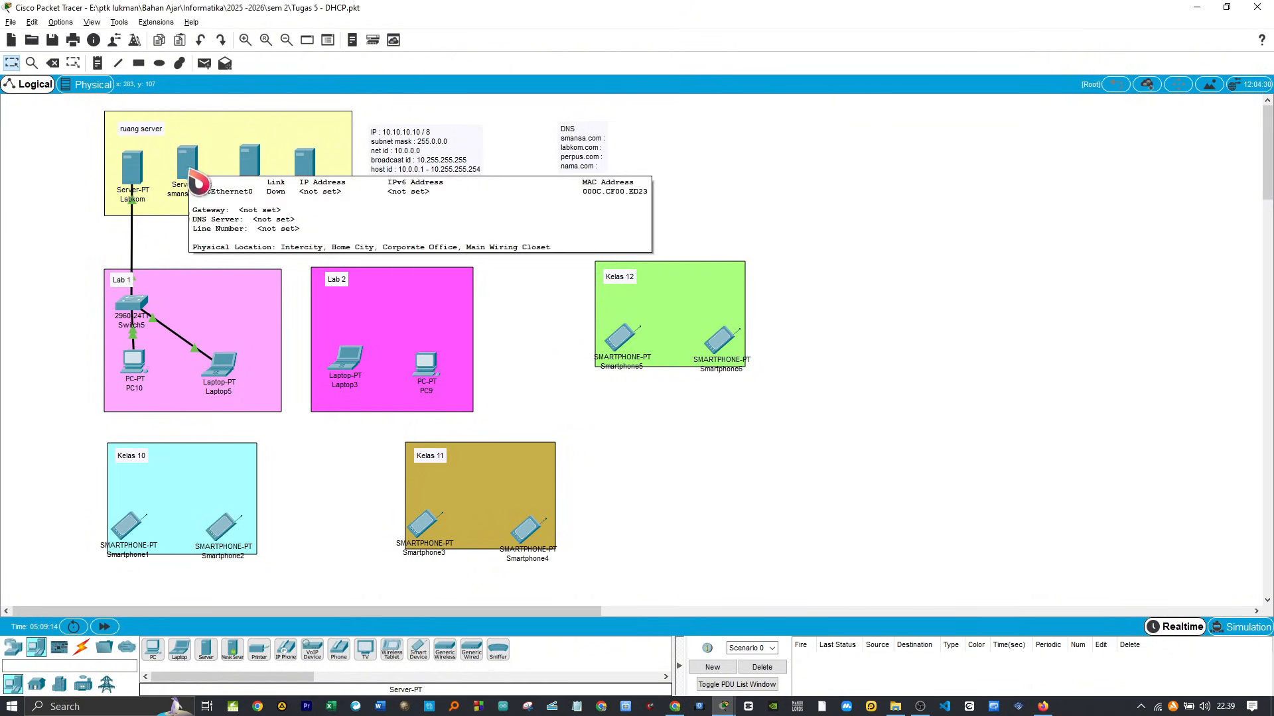
Step: Nudge the smansa.com server slightly towards Labkom and switch its IPv4 configuration to DHCP
{"action": "left_click_drag", "start_coordinate": [196, 173], "coordinate": [187, 176]}
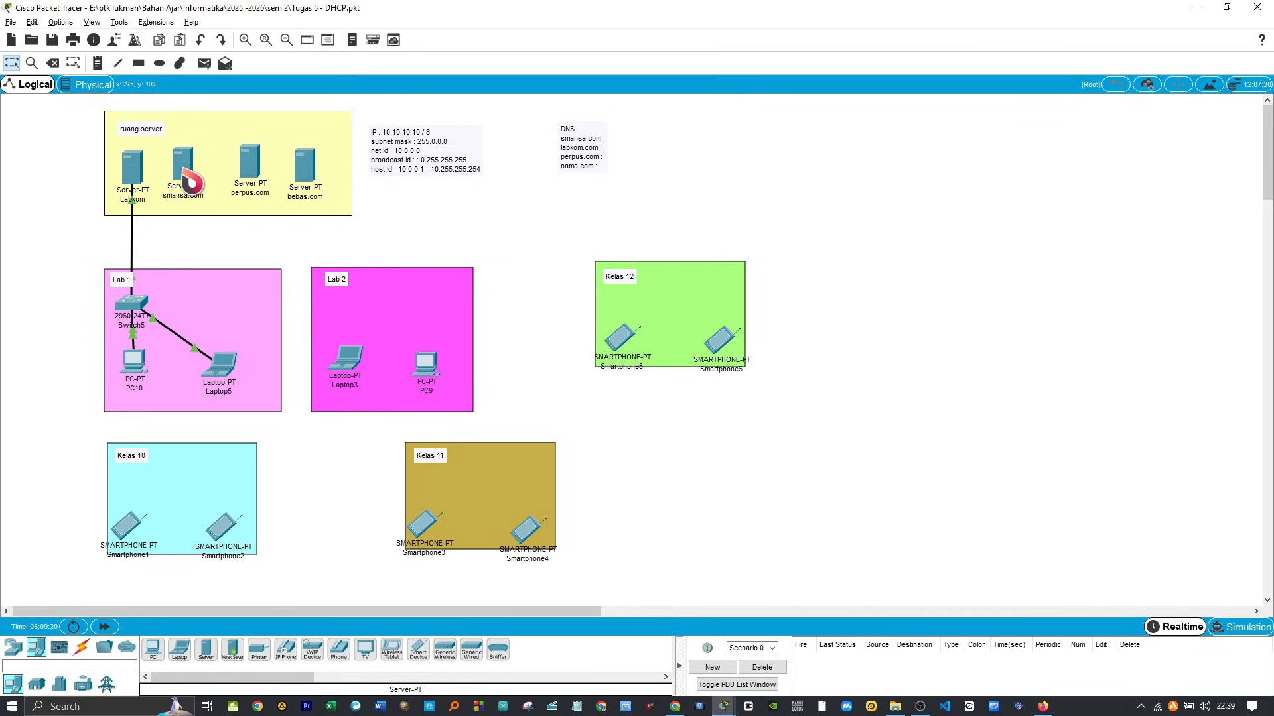
{"action": "double_click", "coordinate": [190, 181]}
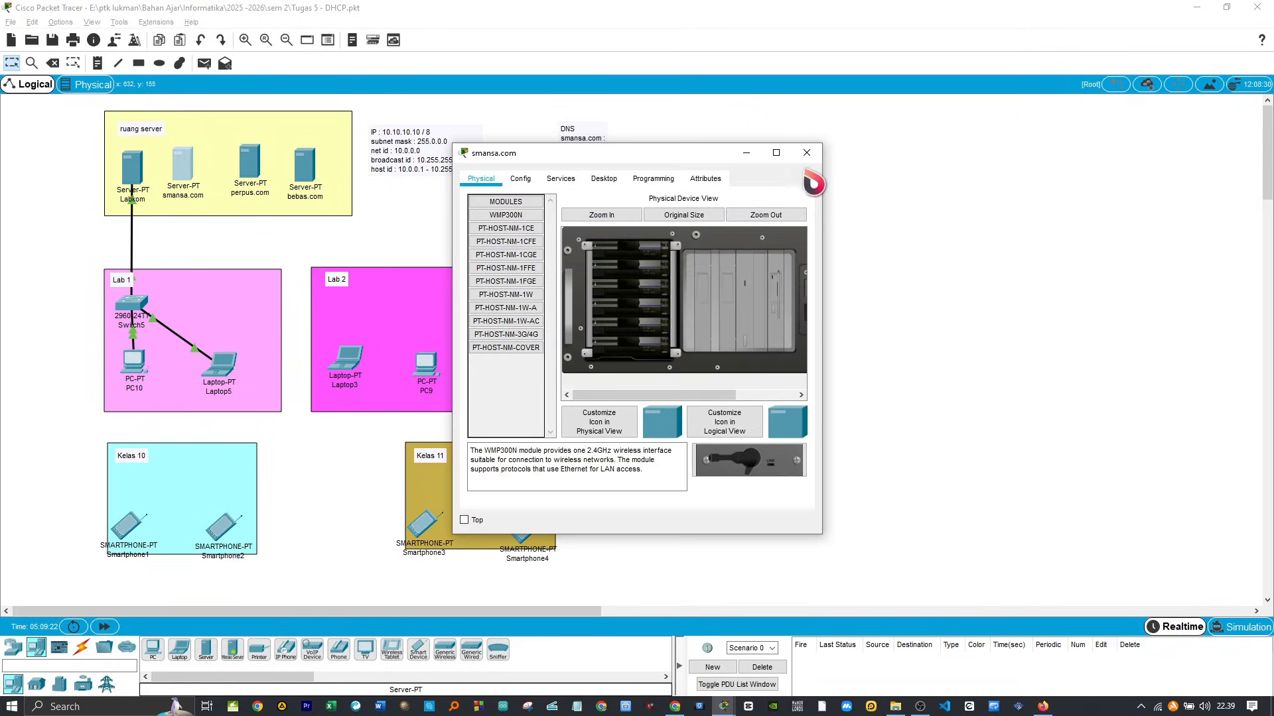
{"action": "left_click", "coordinate": [604, 178]}
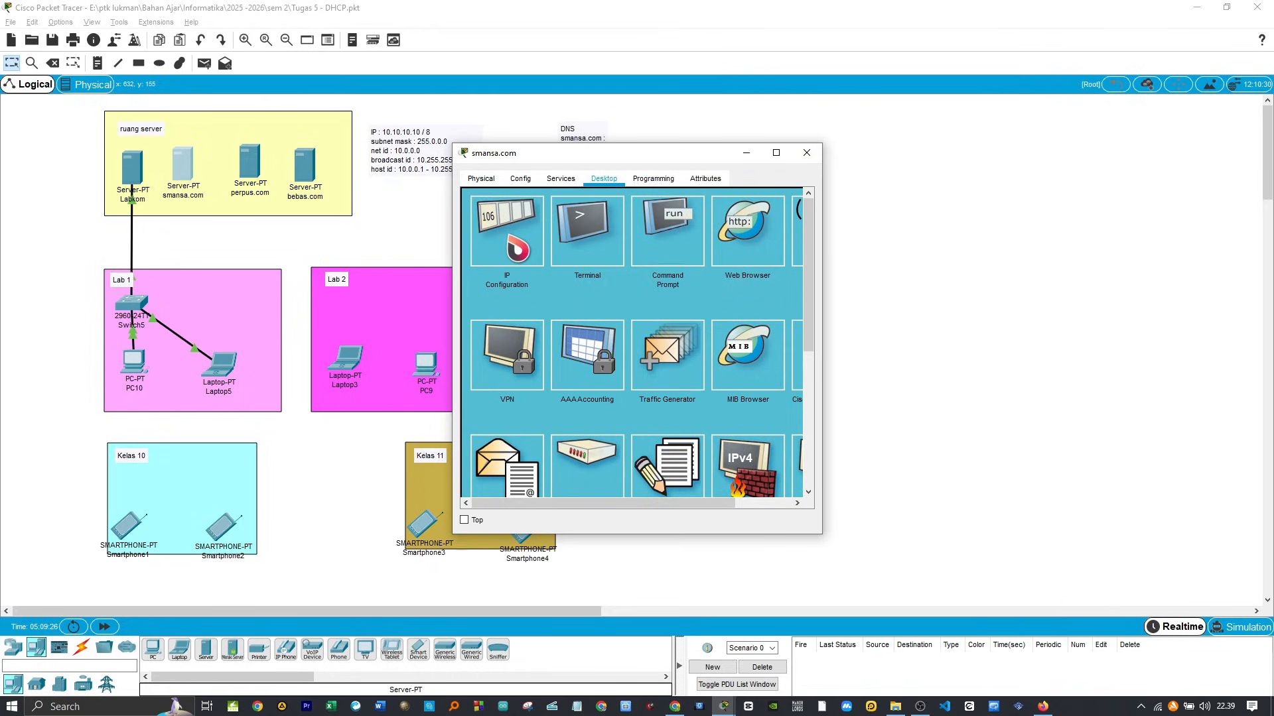
{"action": "left_click", "coordinate": [515, 247]}
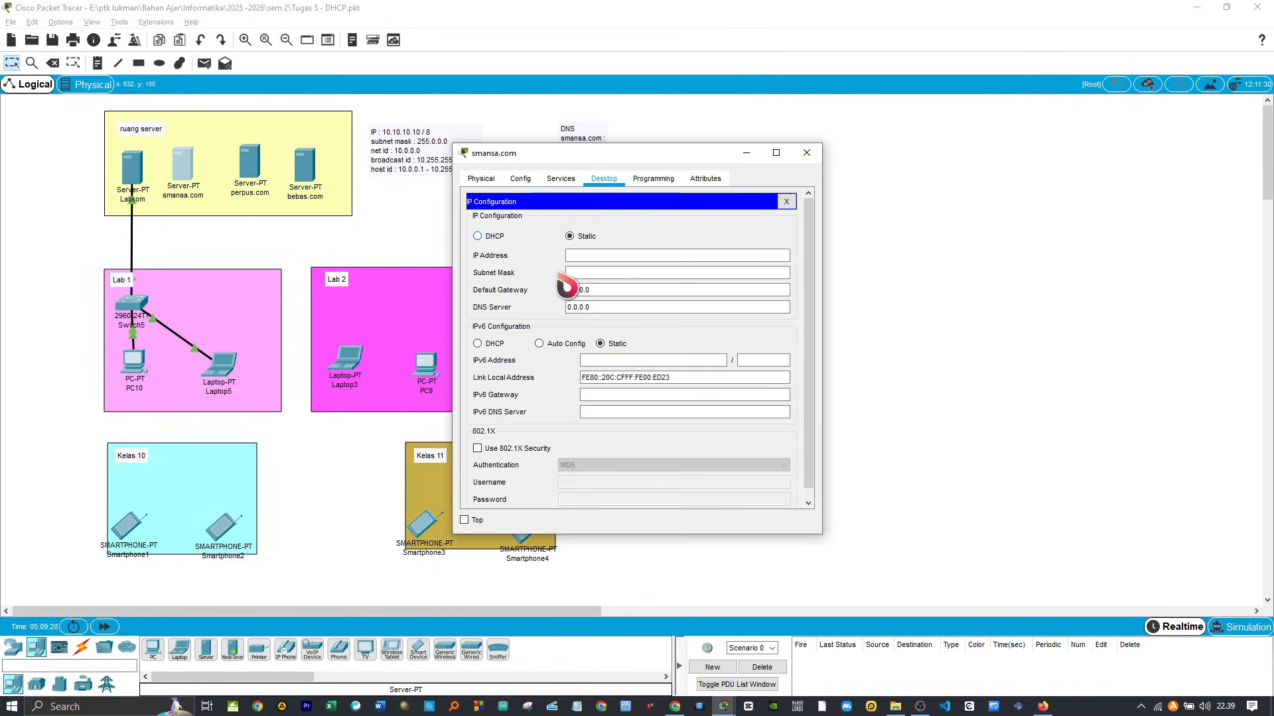
{"action": "left_click", "coordinate": [477, 236]}
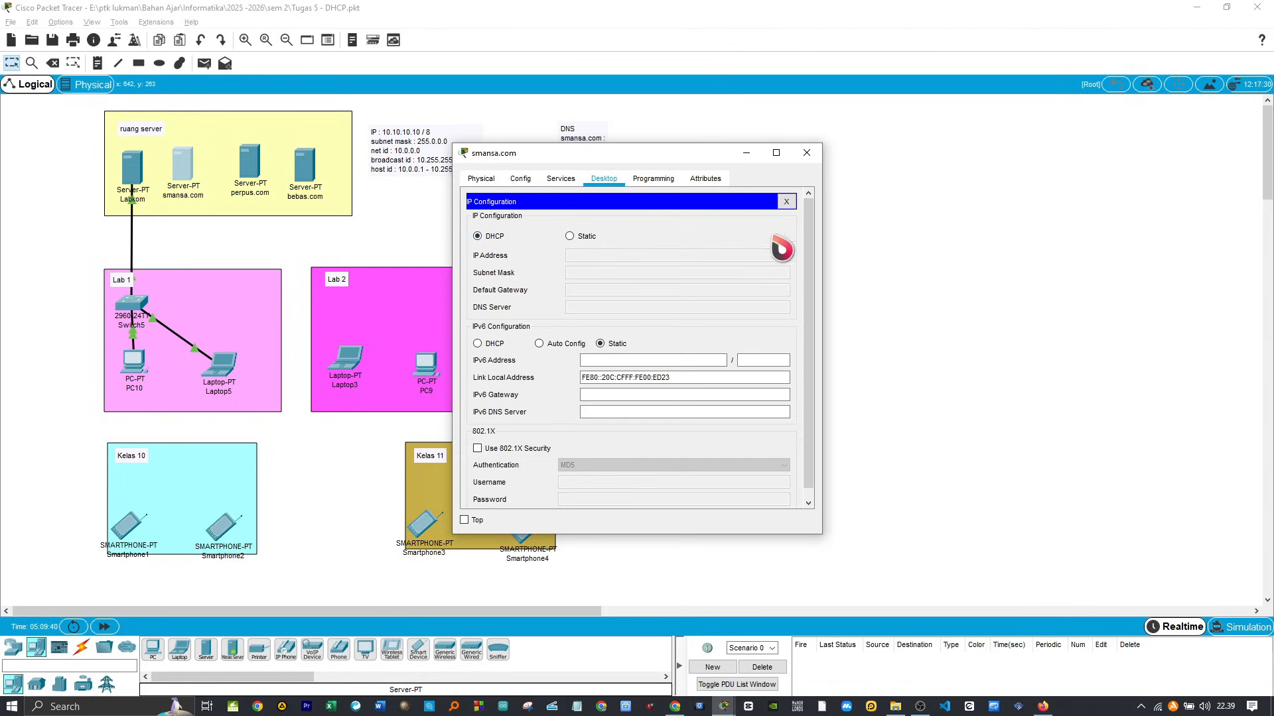
{"action": "left_click", "coordinate": [807, 154]}
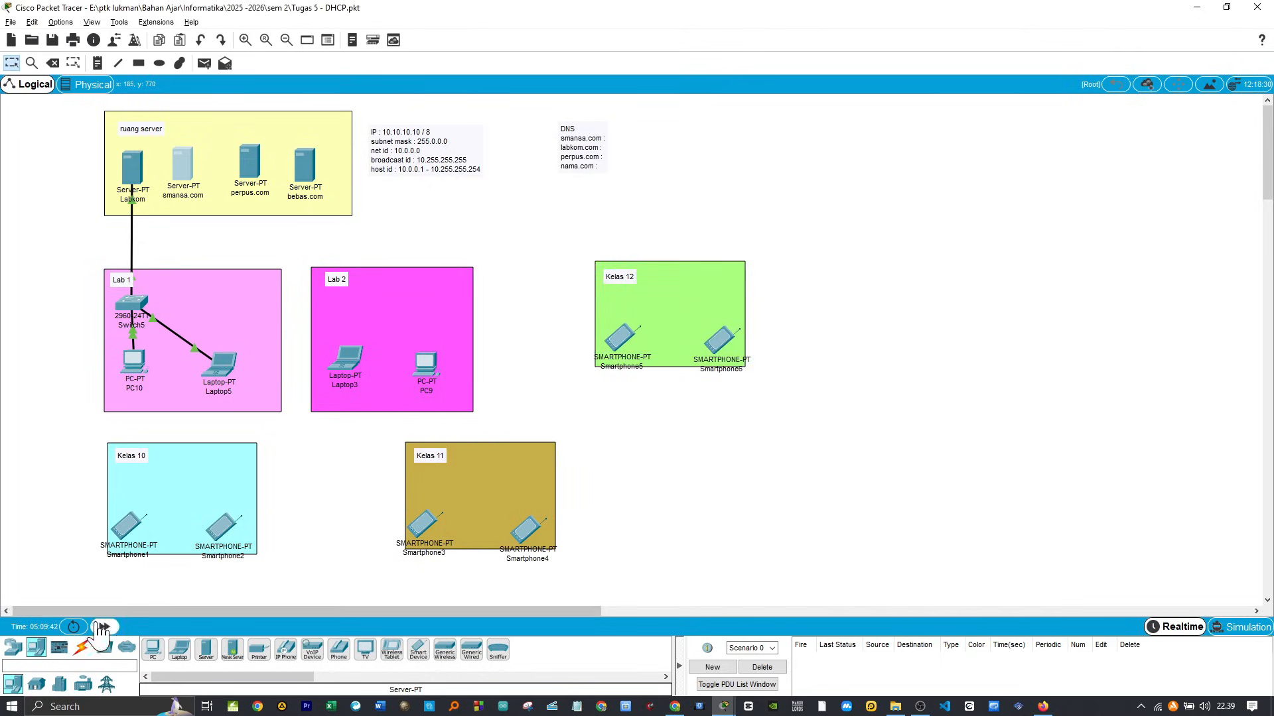
Step: Connect the smansa.com server's FastEthernet0 port to Lab 1's Switch5 with a copper straight-through cable
{"action": "left_click", "coordinate": [81, 647]}
{"action": "left_click", "coordinate": [205, 649]}
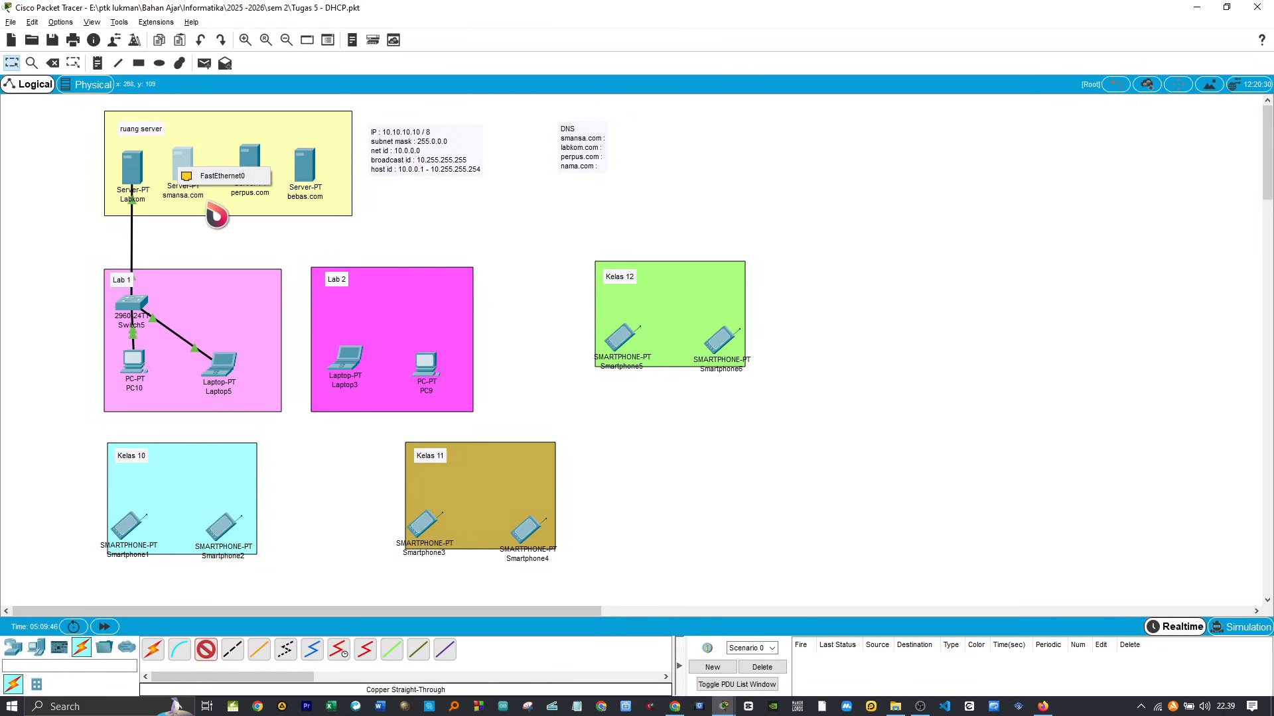
{"action": "left_click", "coordinate": [172, 187]}
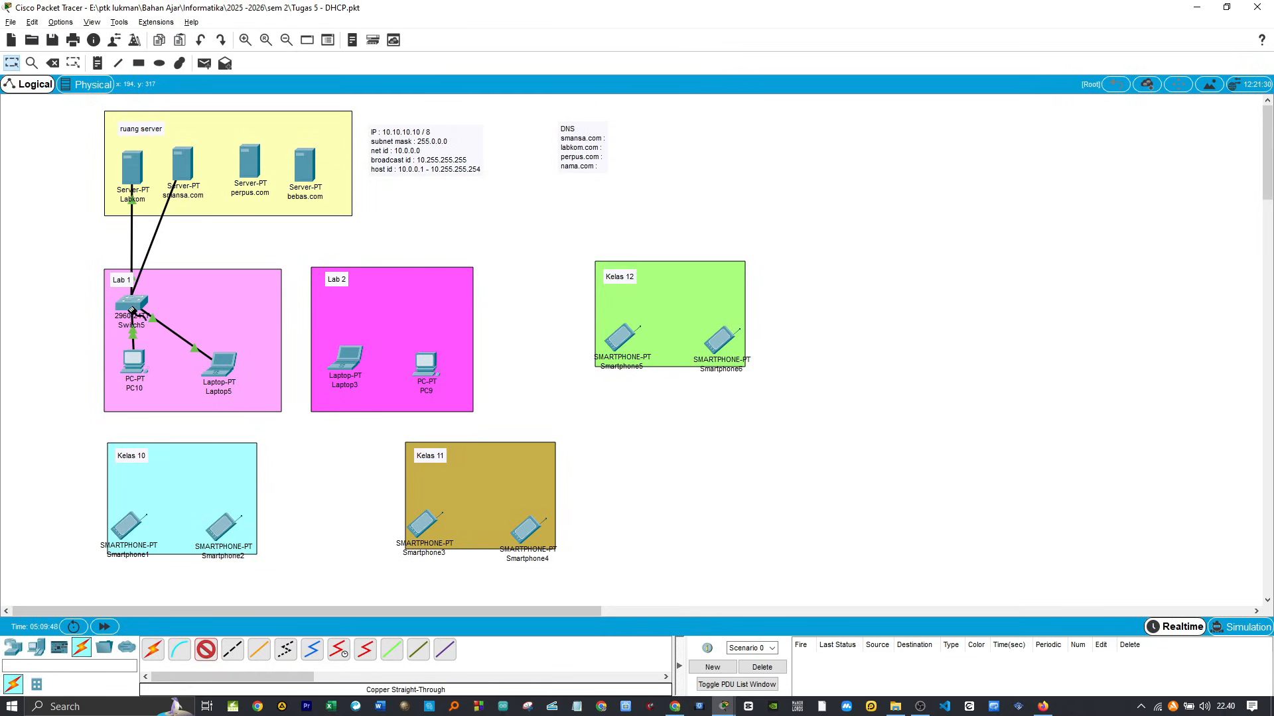
{"action": "left_click", "coordinate": [133, 302]}
{"action": "left_click", "coordinate": [189, 329]}
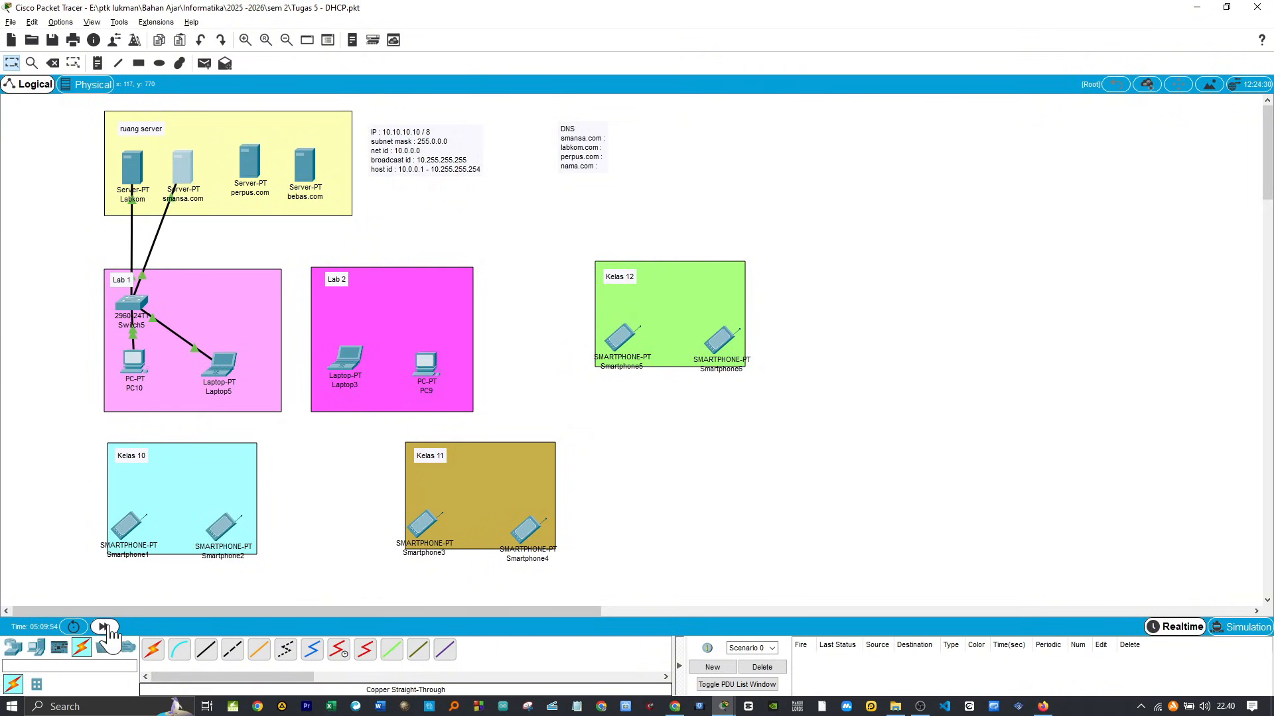
Step: Keep the smansa.com server's IP configuration window on top, fast-forward simulation time for its DHCP request, and move the window aside
{"action": "left_click", "coordinate": [189, 177]}
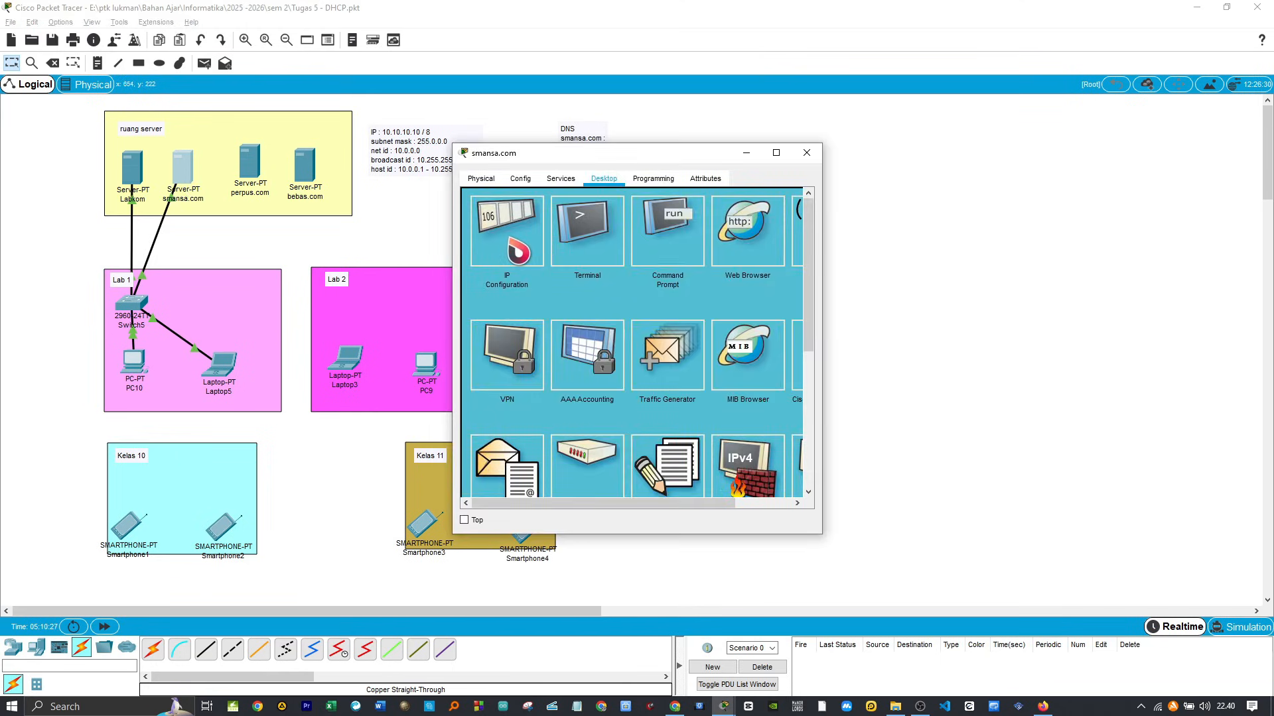
{"action": "left_click", "coordinate": [519, 251]}
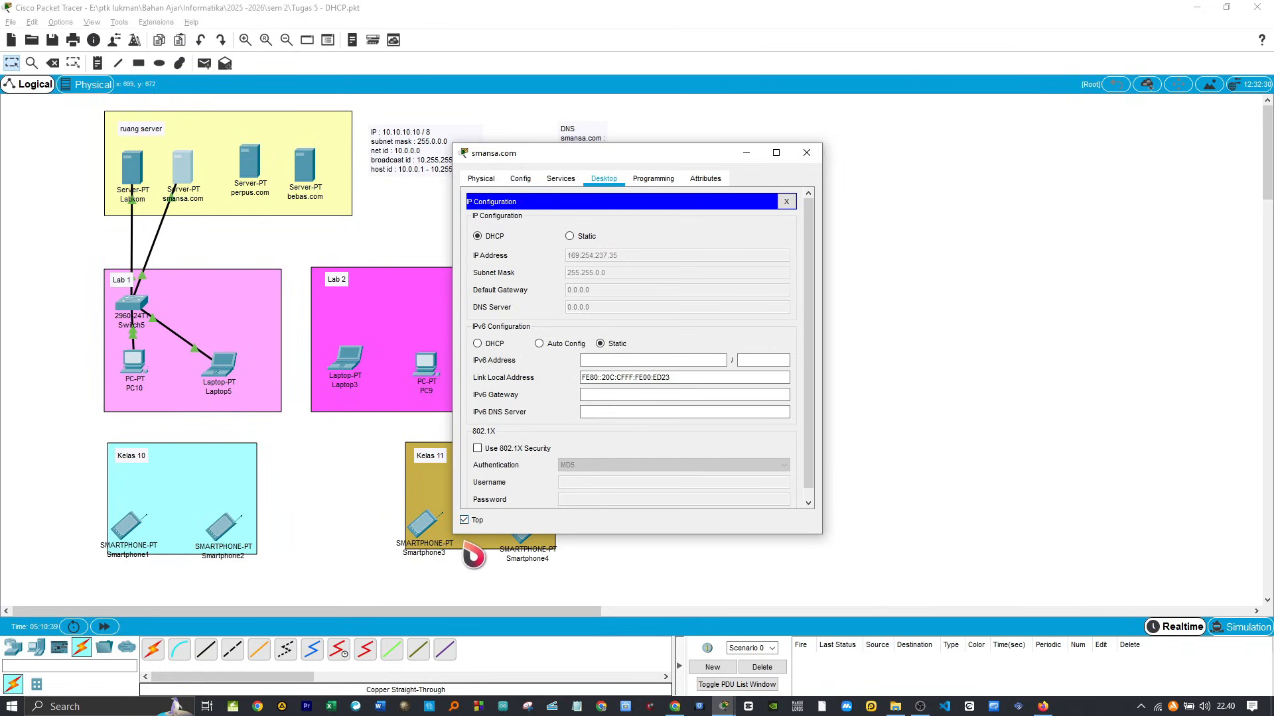
{"action": "left_click", "coordinate": [118, 628]}
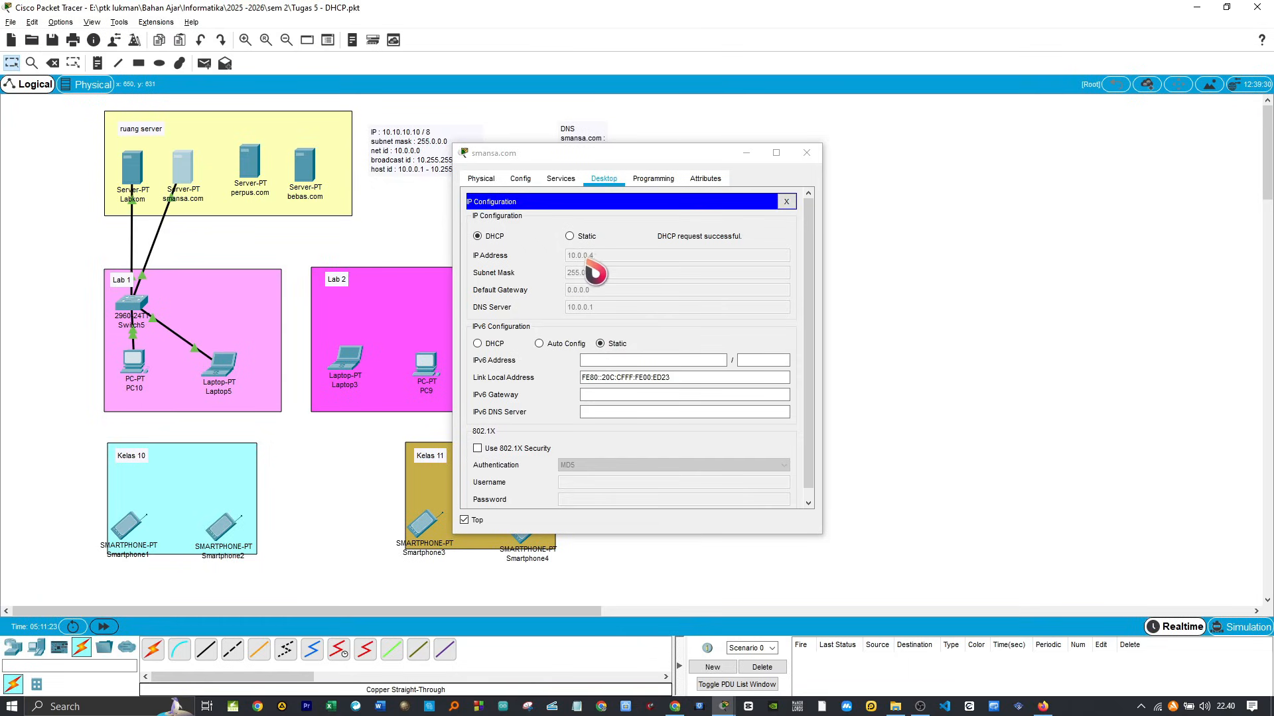
{"action": "left_click_drag", "start_coordinate": [583, 154], "coordinate": [882, 134]}
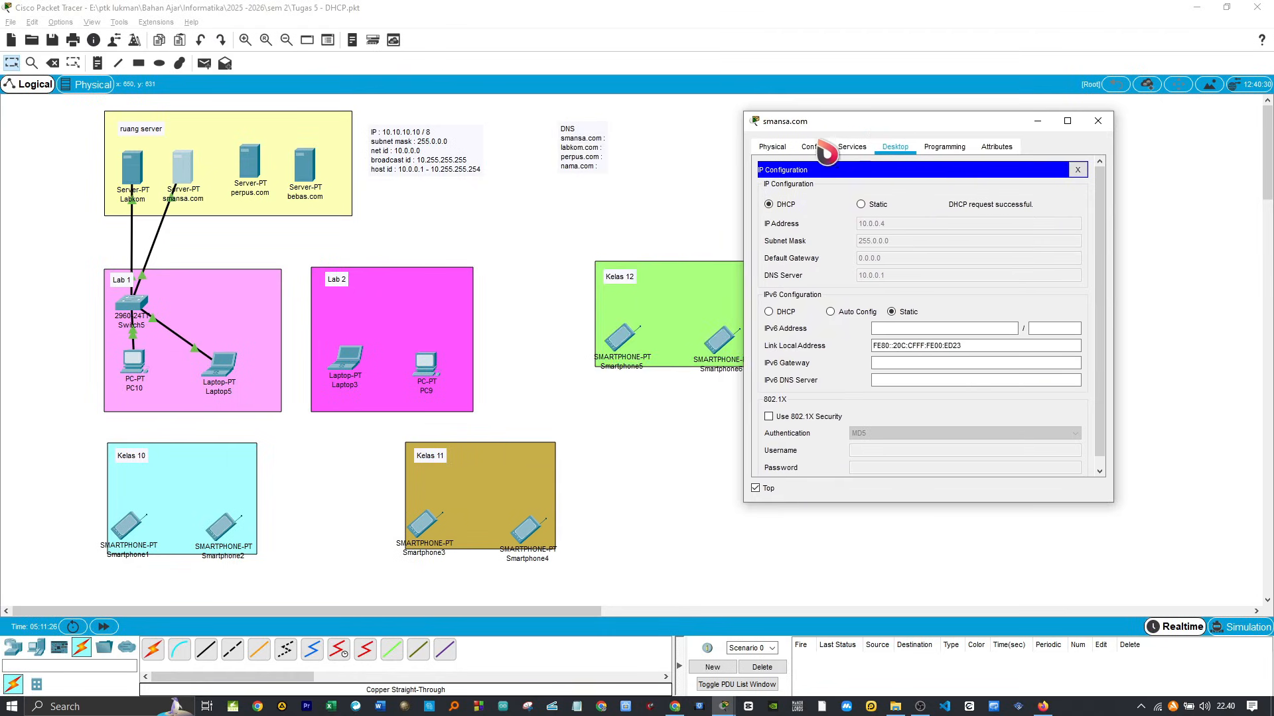
Step: Add a DNS A record on the Labkom server mapping smansa.com to 10.0.0.4
{"action": "left_click", "coordinate": [136, 176]}
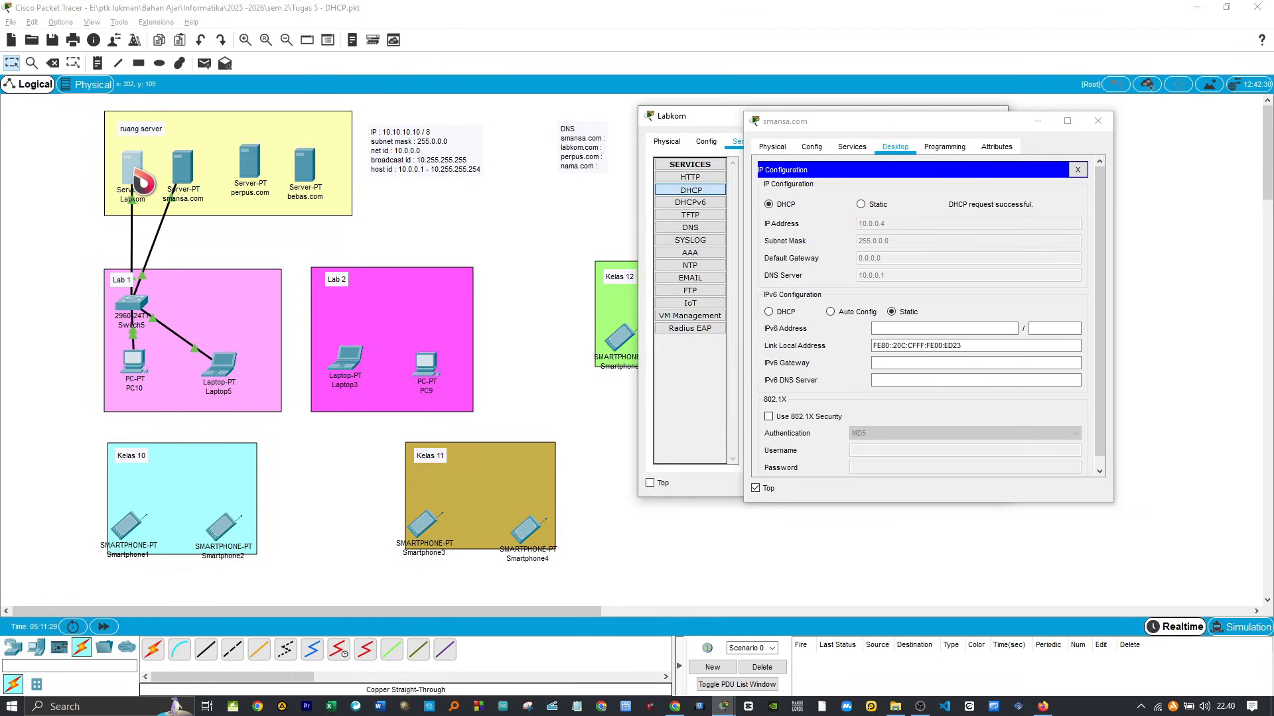
{"action": "left_click_drag", "start_coordinate": [718, 131], "coordinate": [419, 134]}
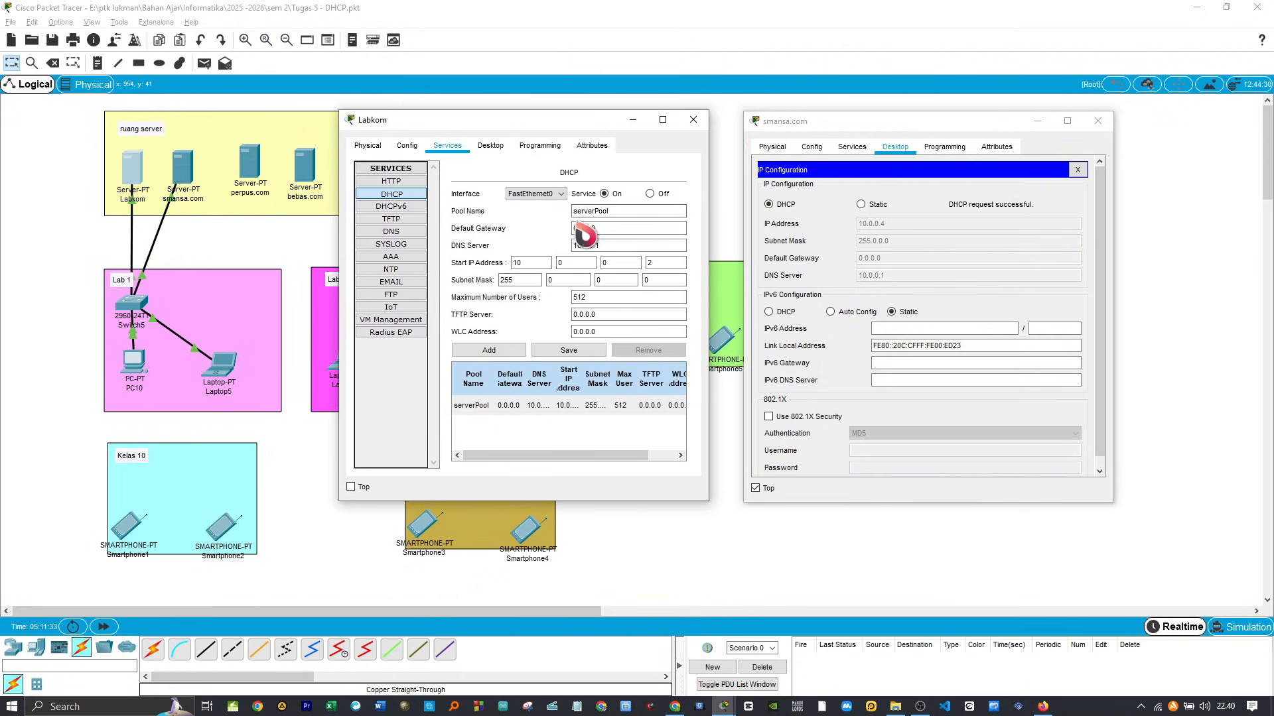
{"action": "left_click", "coordinate": [392, 232]}
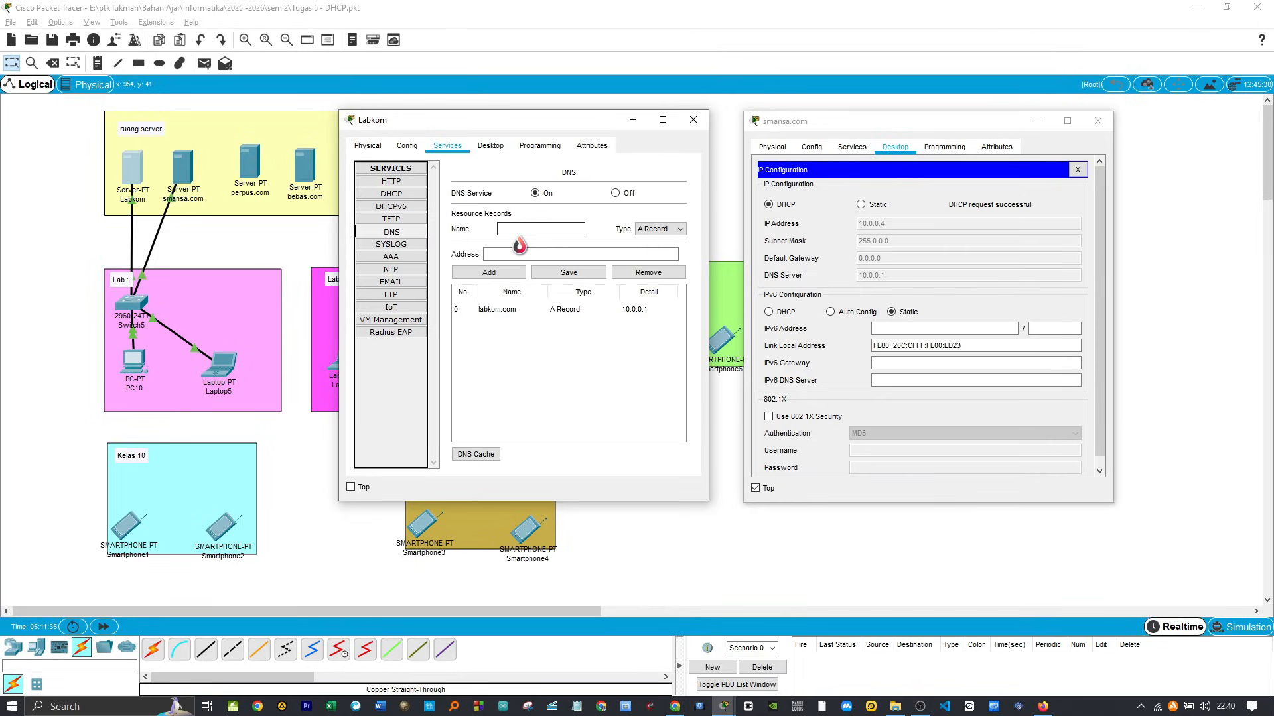
{"action": "left_click", "coordinate": [566, 230]}
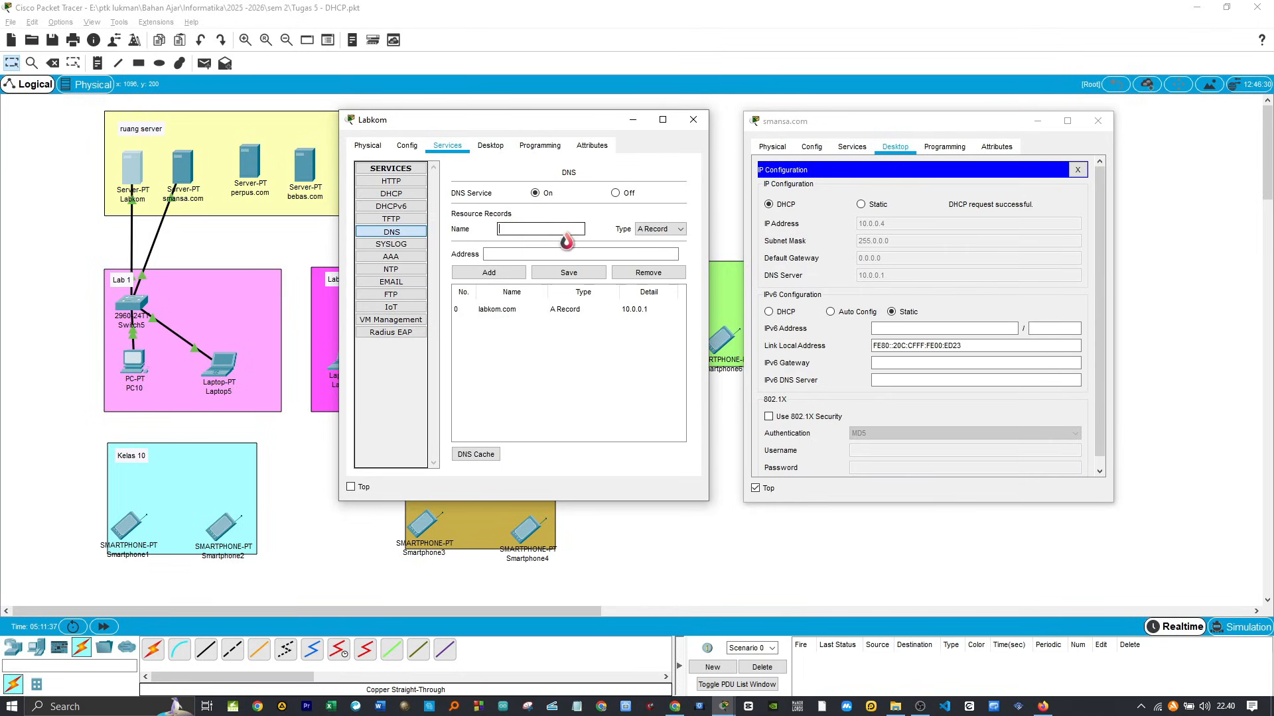
{"action": "type", "text": "smansa.com"}
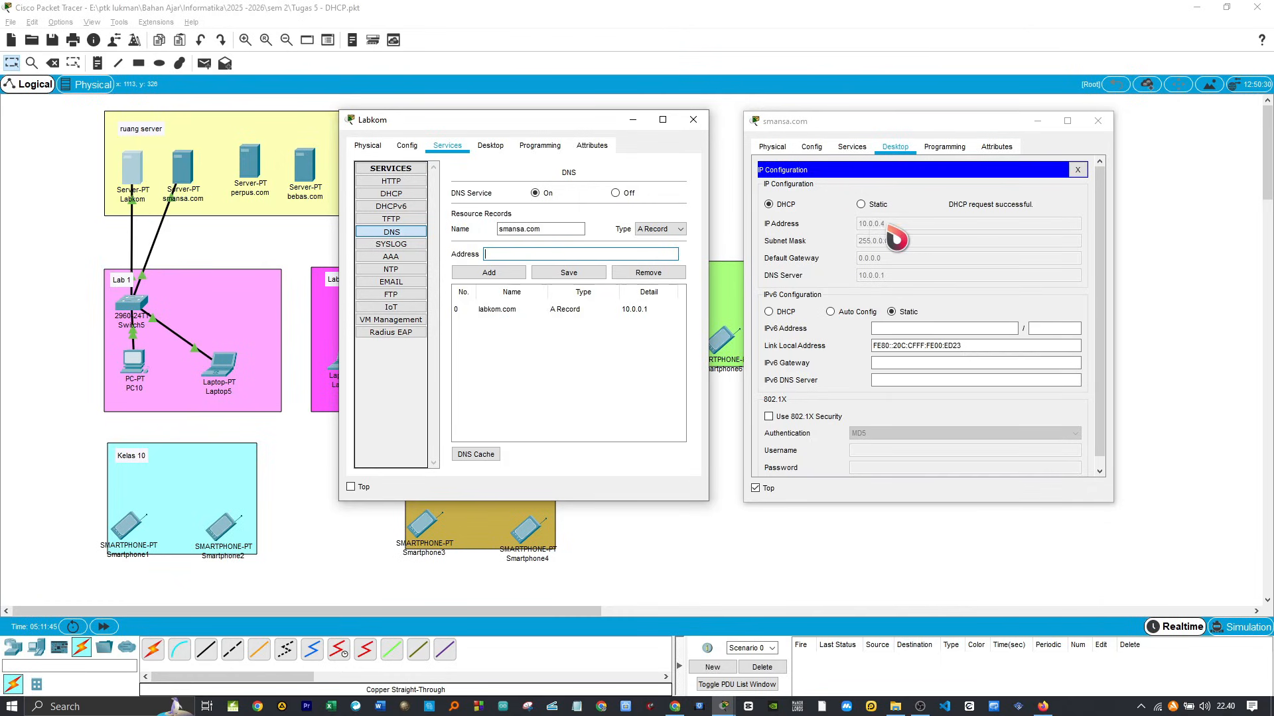
{"action": "type", "text": "10.0.0.4"}
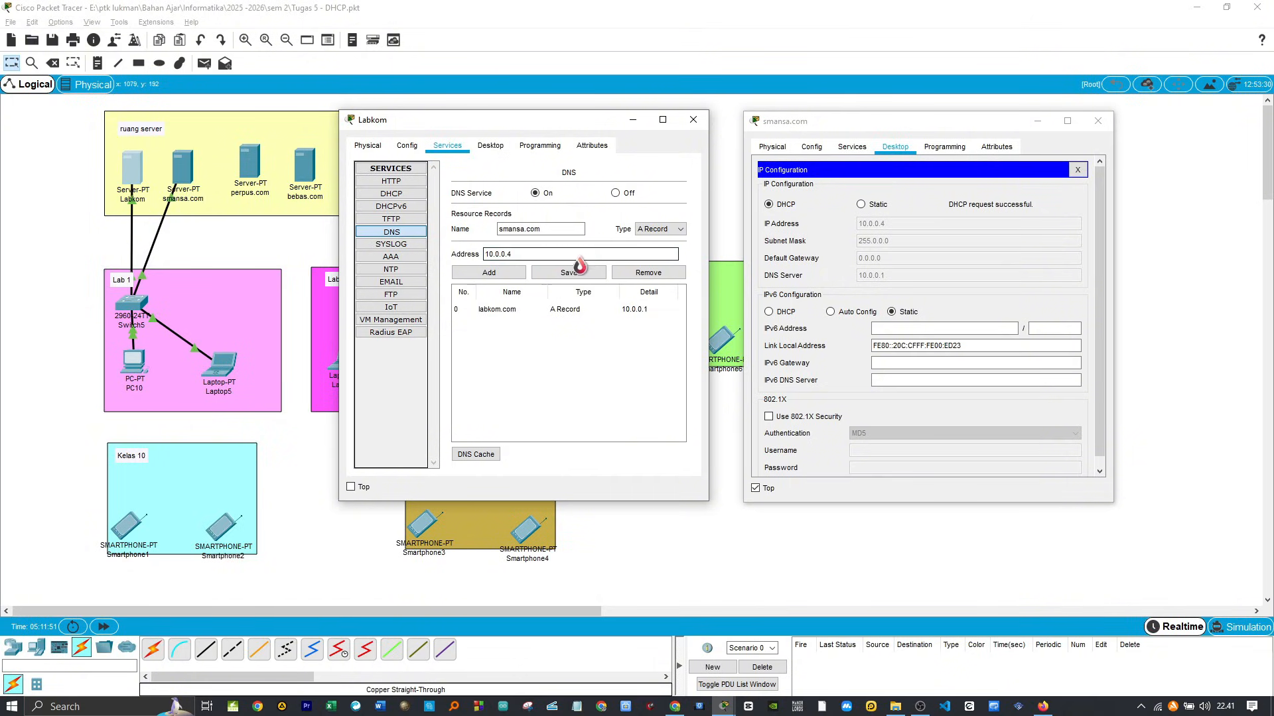
{"action": "left_click", "coordinate": [499, 276]}
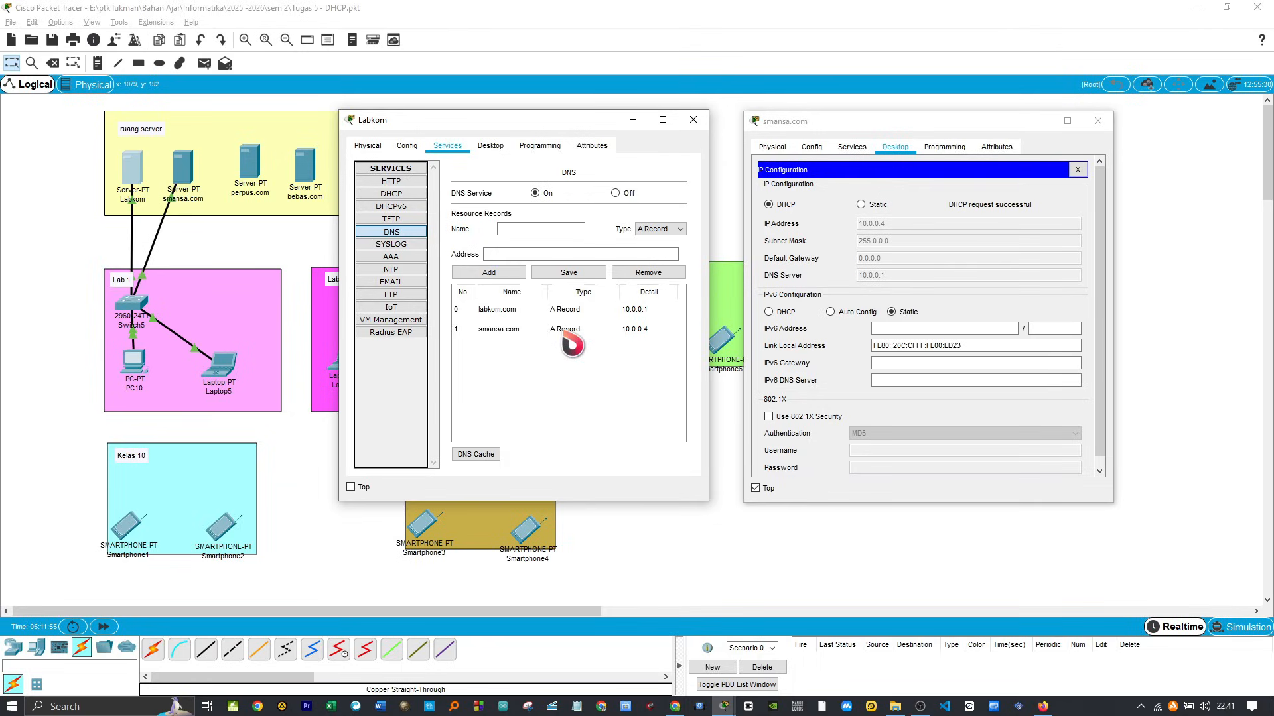
{"action": "left_click", "coordinate": [693, 120]}
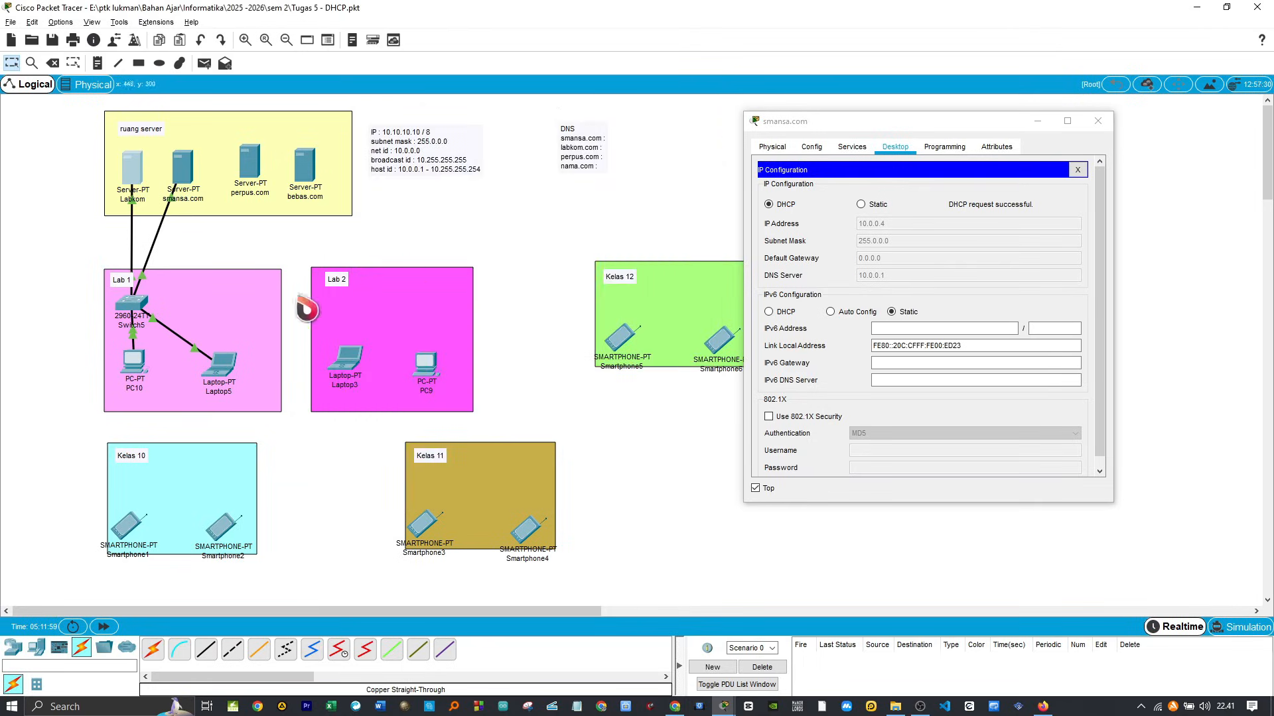
Step: Load smansa.com in PC10's web browser, with its window placed beside the smansa.com server's window
{"action": "left_click", "coordinate": [132, 366]}
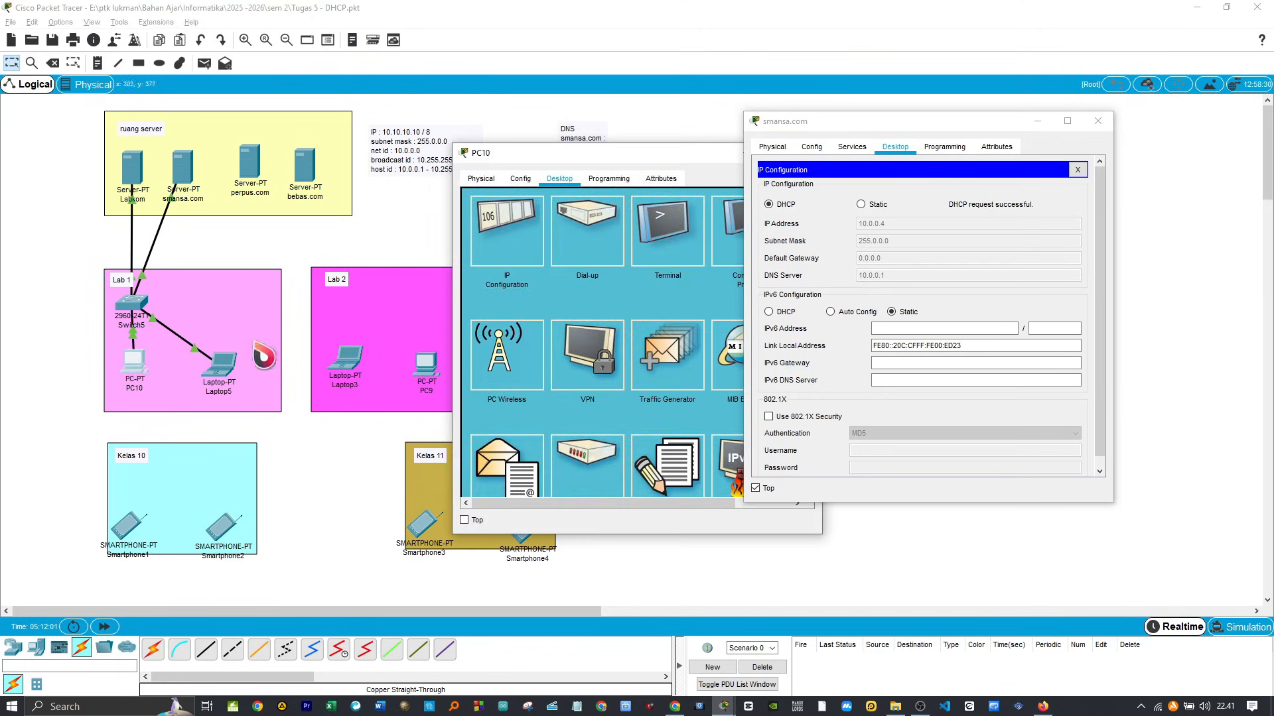
{"action": "left_click_drag", "start_coordinate": [640, 153], "coordinate": [453, 128]}
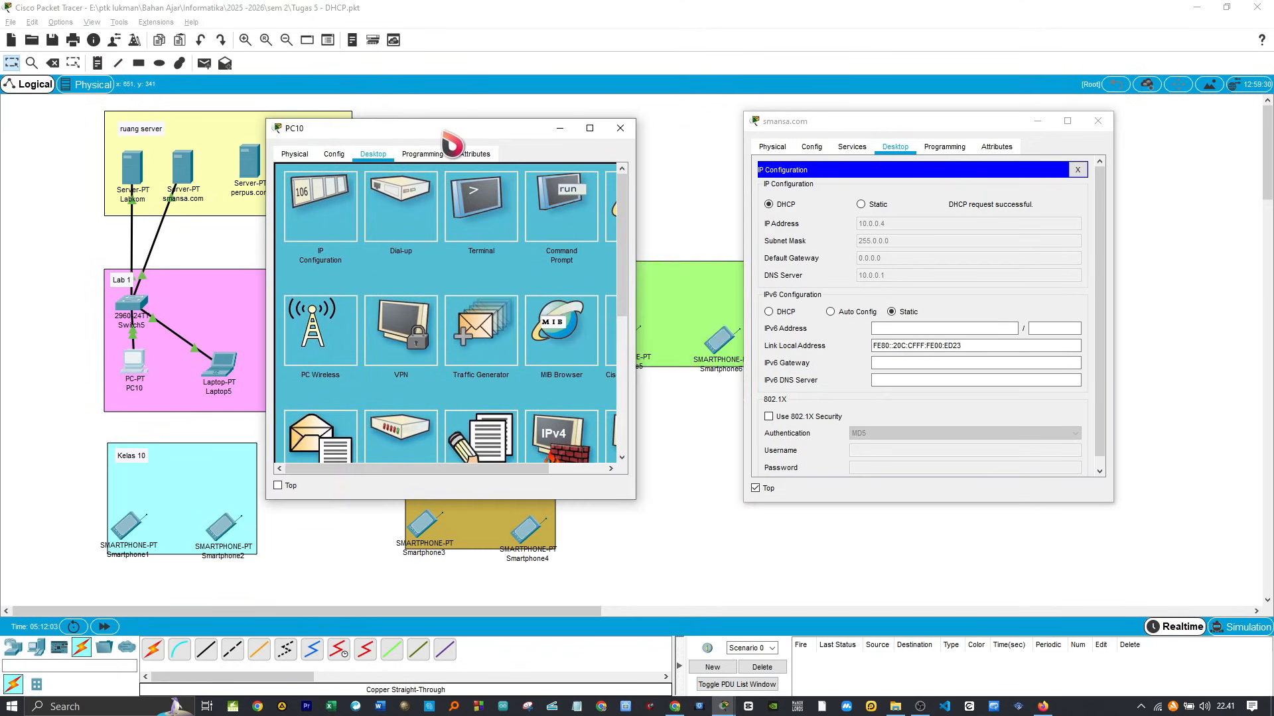
{"action": "left_click_drag", "start_coordinate": [379, 468], "coordinate": [422, 468]}
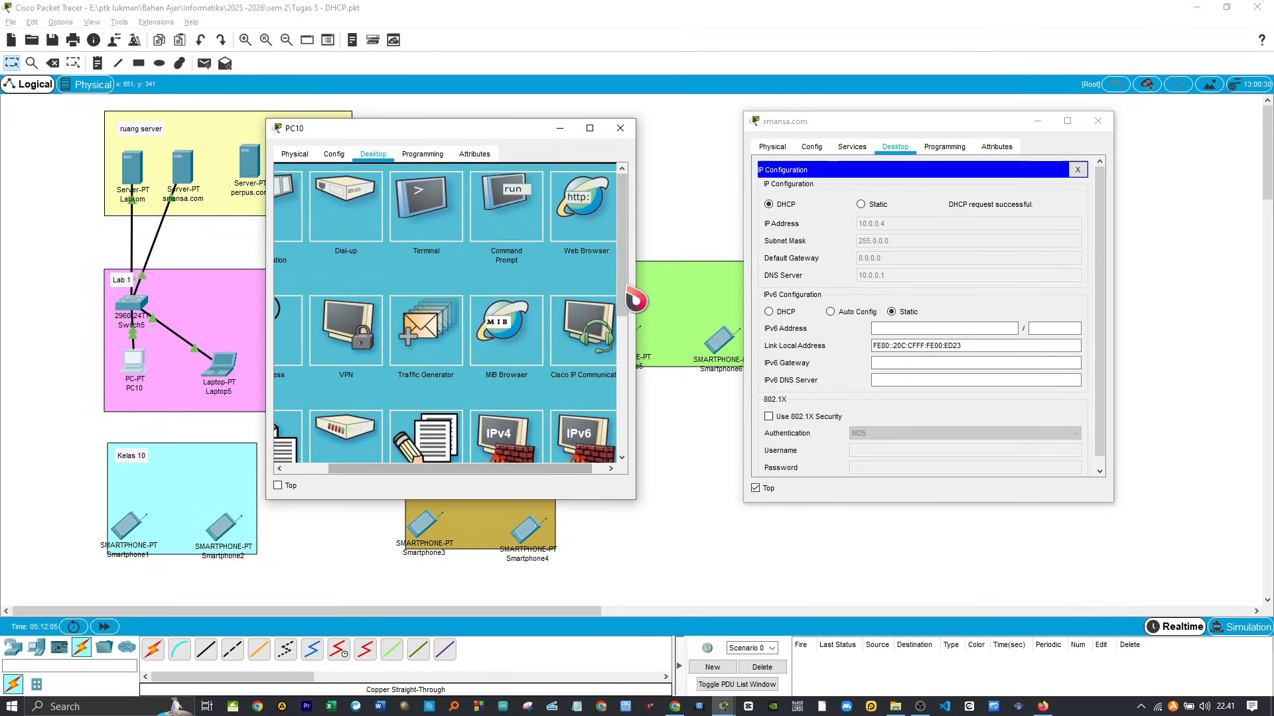
{"action": "left_click", "coordinate": [585, 212]}
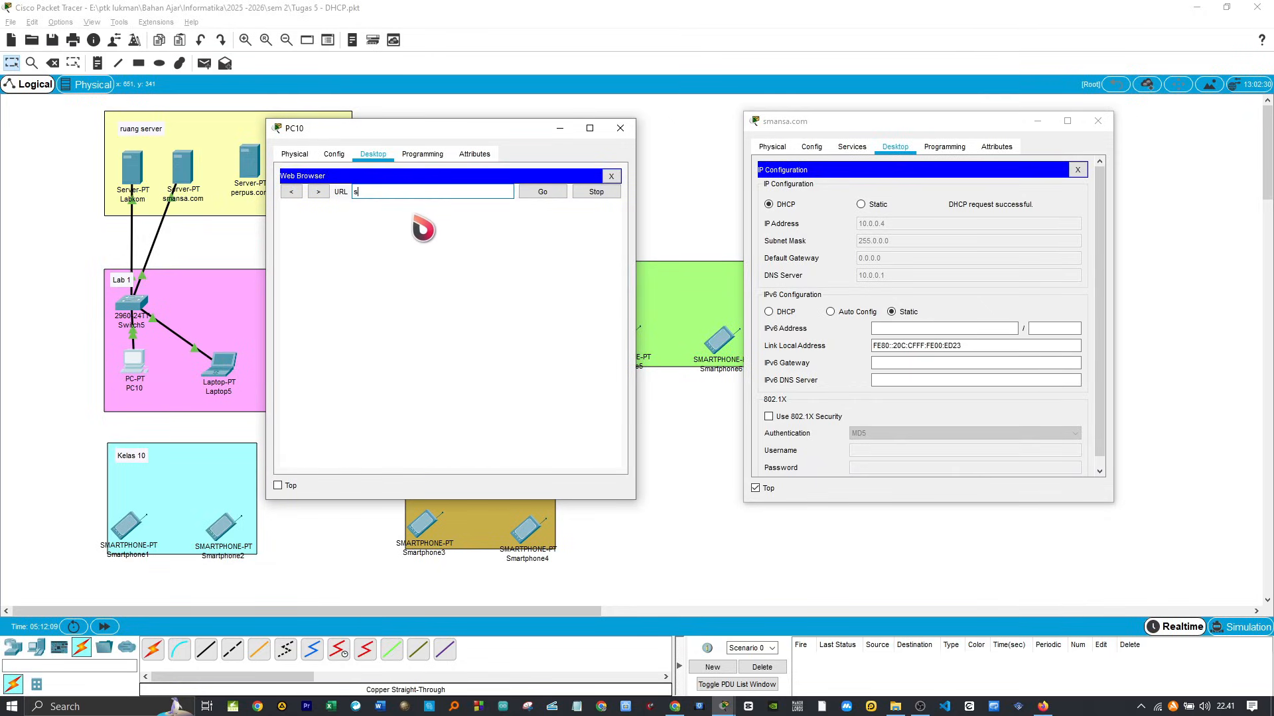
{"action": "type", "text": "smansa.com"}
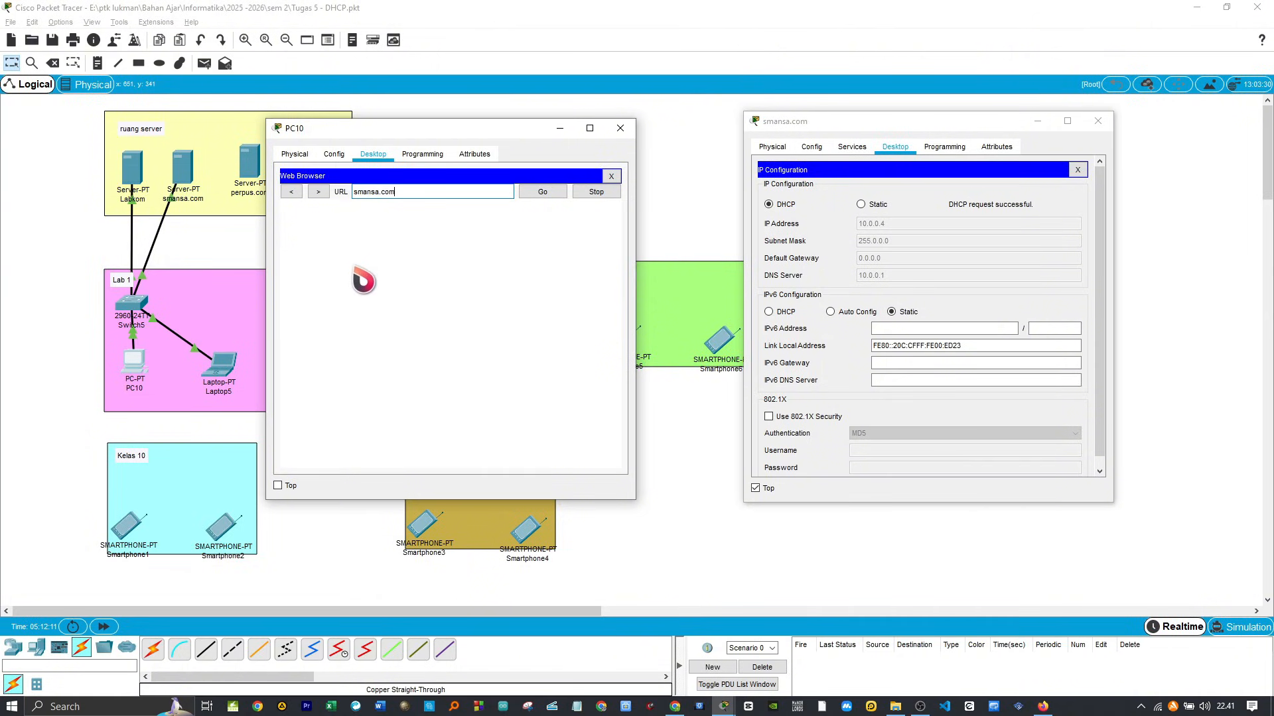
{"action": "left_click", "coordinate": [525, 195]}
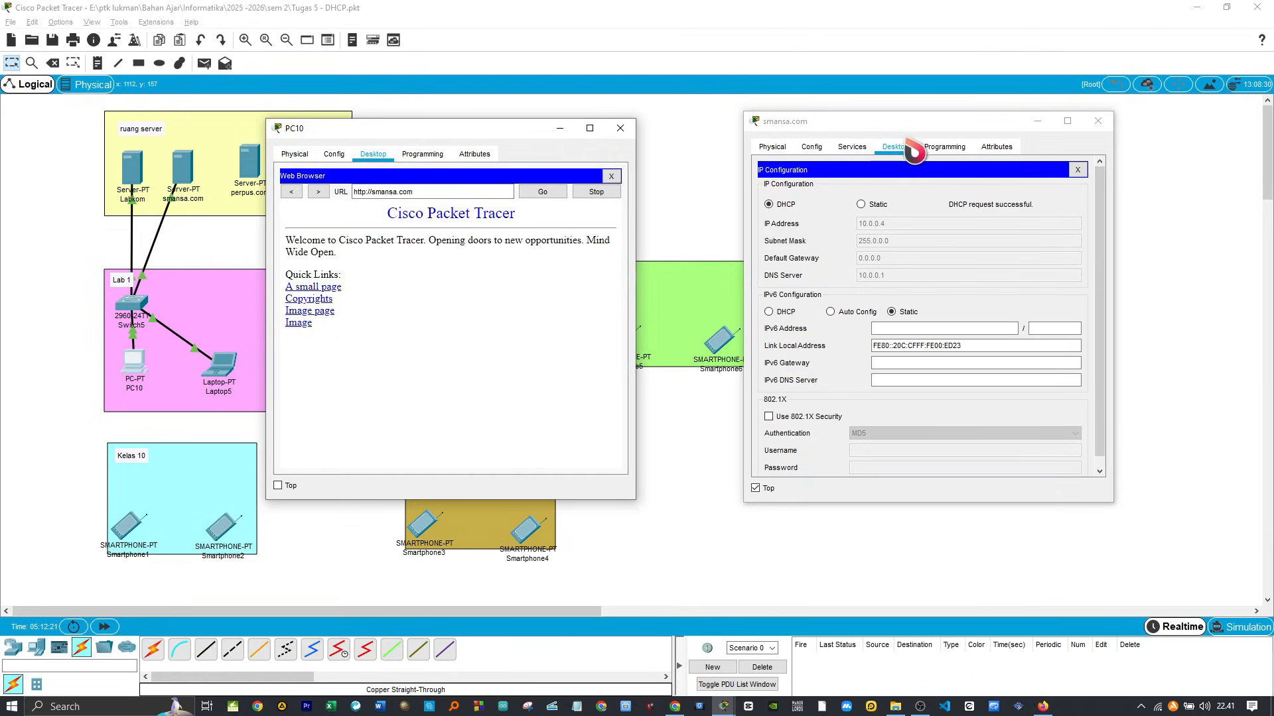
Step: Change the heading in the smansa.com server's index.html to SMAN 1 Berau and save, overwriting the existing file
{"action": "left_click", "coordinate": [851, 149]}
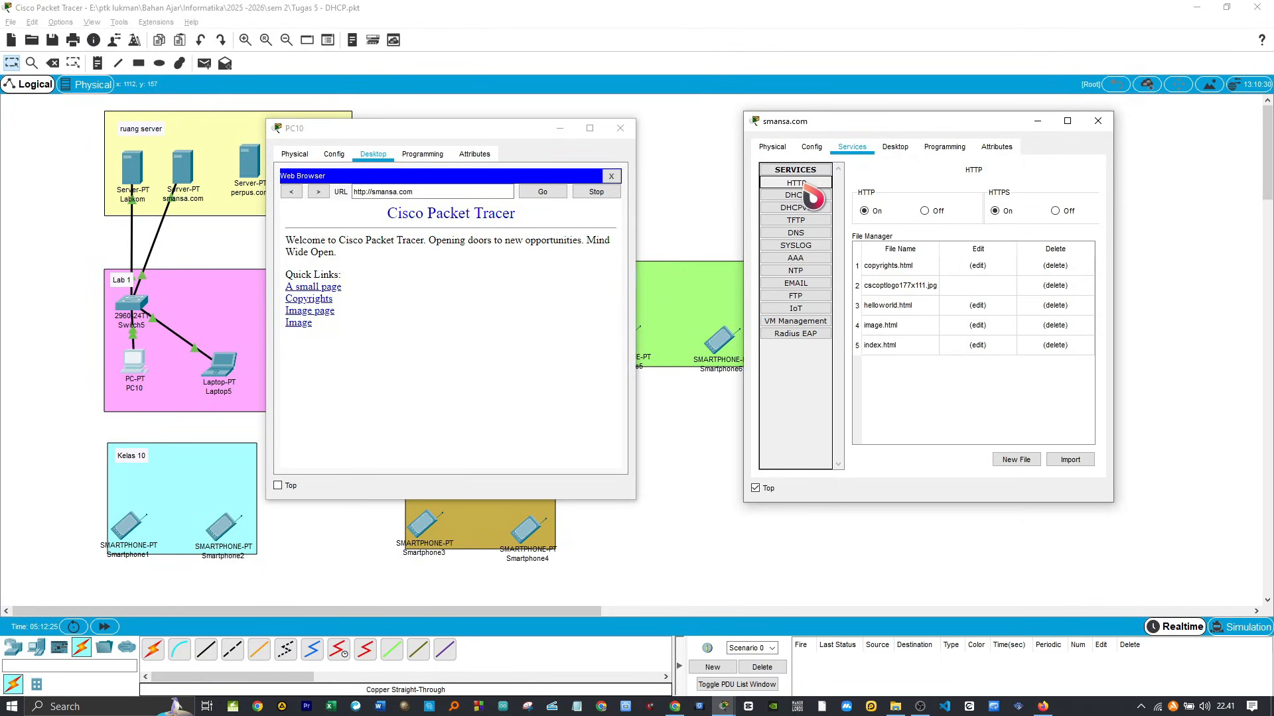
{"action": "left_click", "coordinate": [978, 345]}
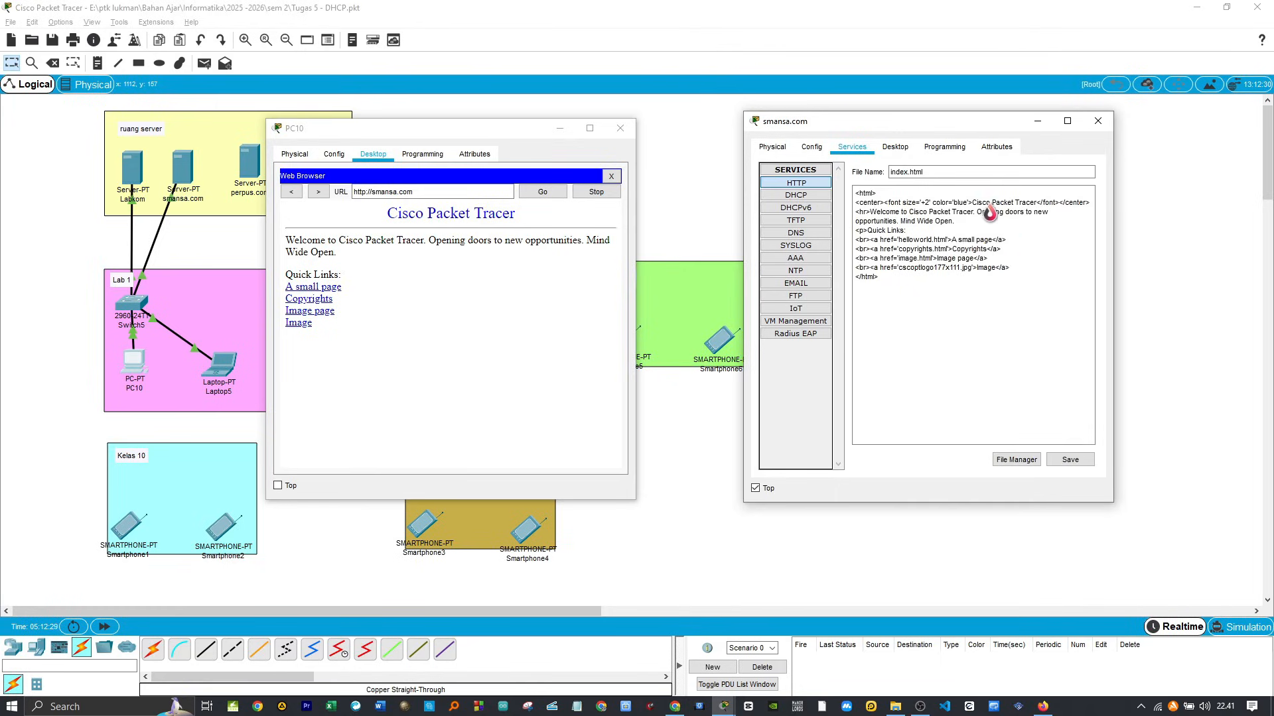
{"action": "left_click_drag", "start_coordinate": [973, 203], "coordinate": [1024, 204]}
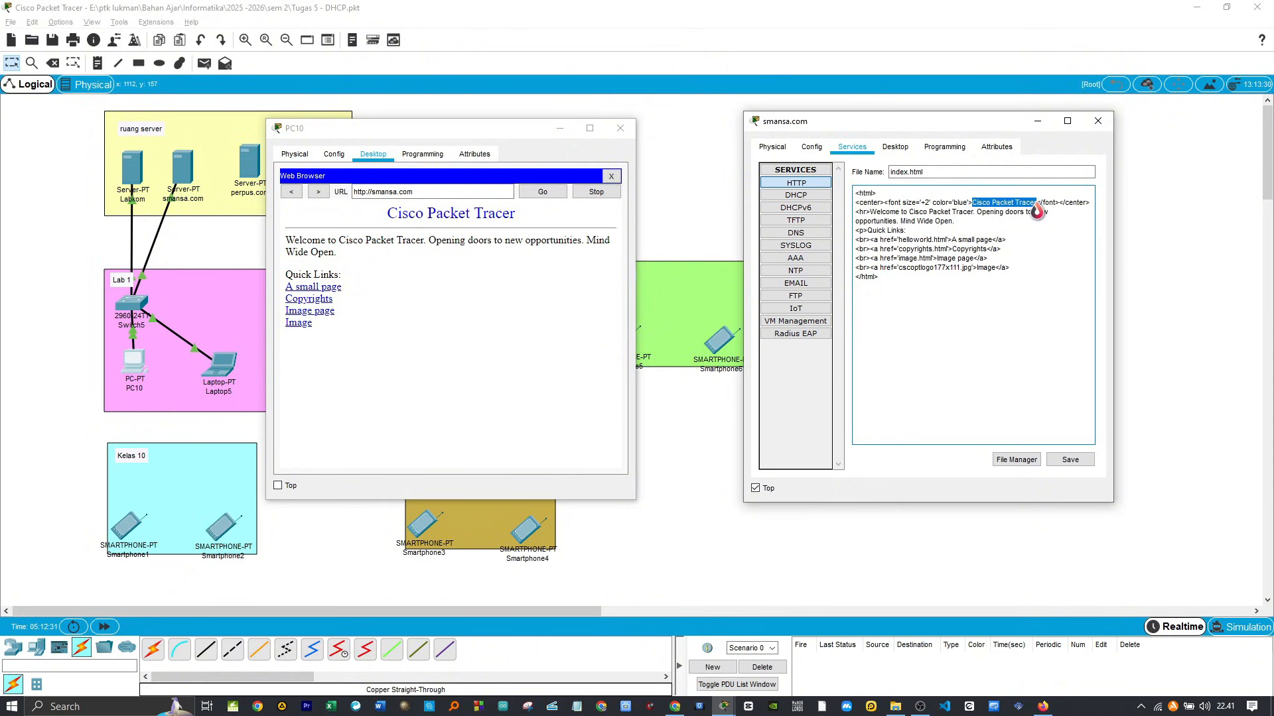
{"action": "type", "text": "SMAN 1 B"}
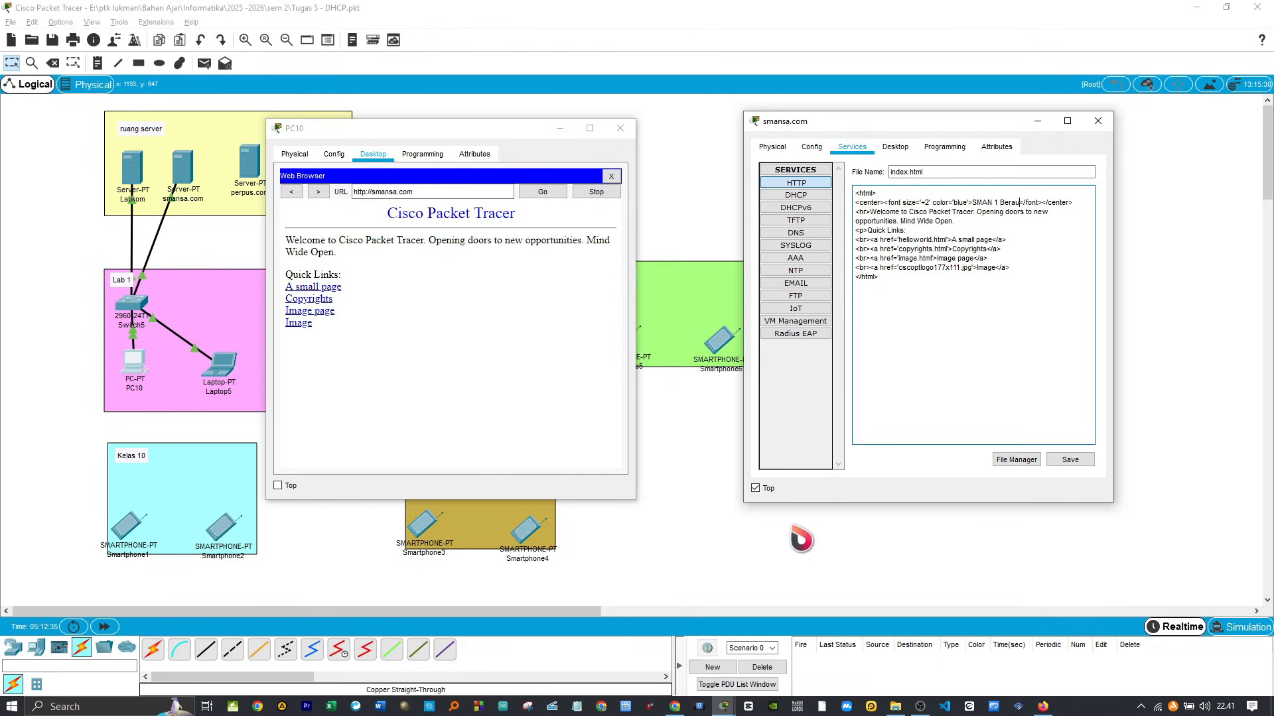
{"action": "left_click", "coordinate": [1065, 462]}
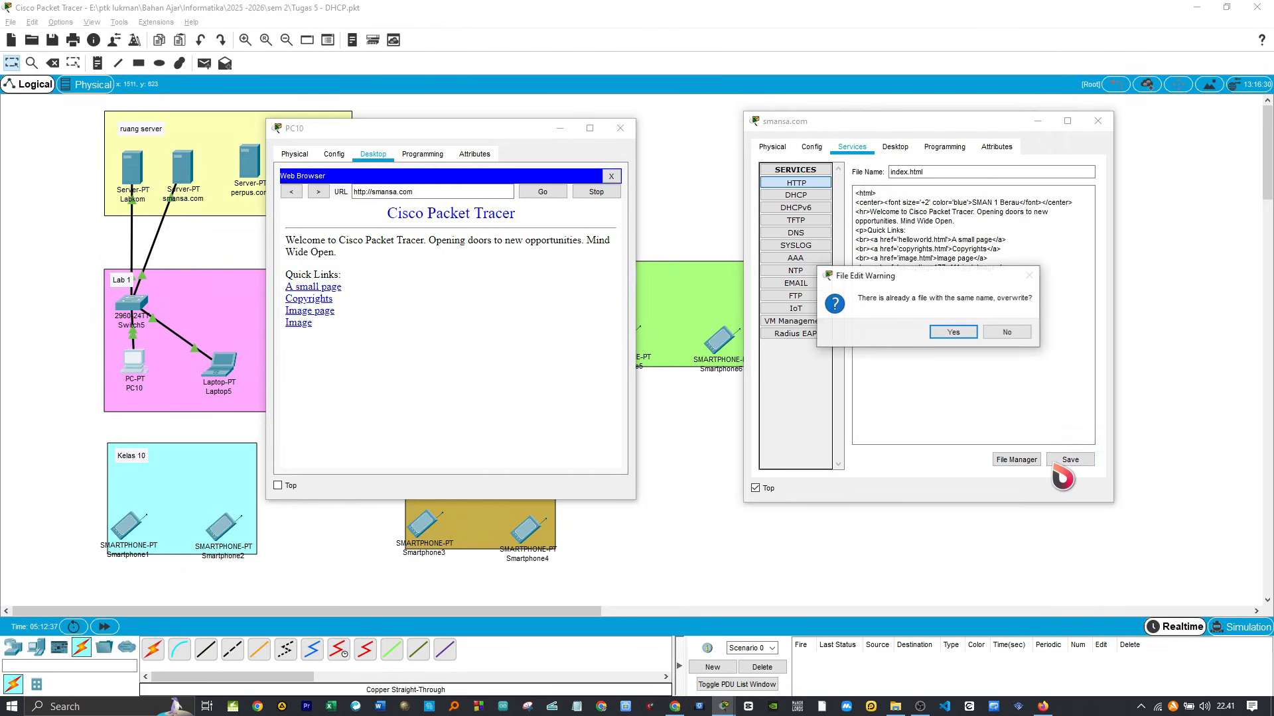
{"action": "left_click", "coordinate": [954, 334]}
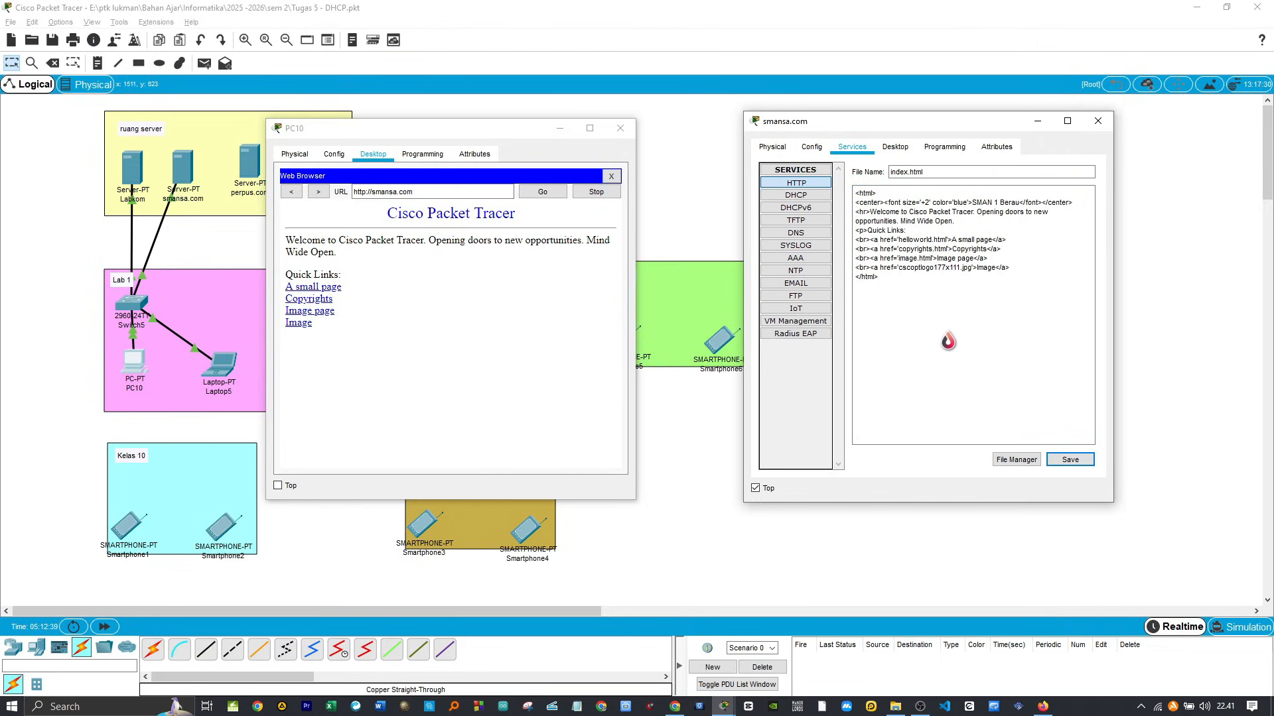
Step: Reload smansa.com in PC10's web browser, then close the PC10 and smansa.com windows
{"action": "left_click", "coordinate": [347, 140]}
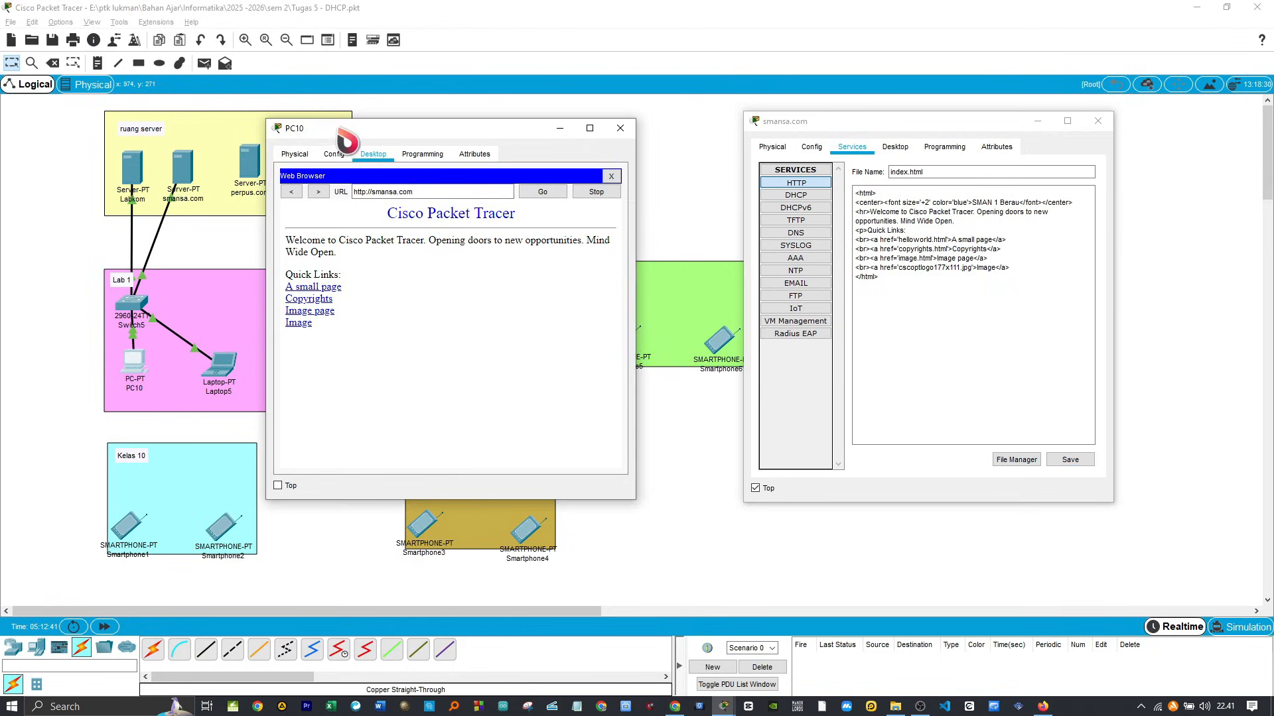
{"action": "left_click", "coordinate": [554, 194]}
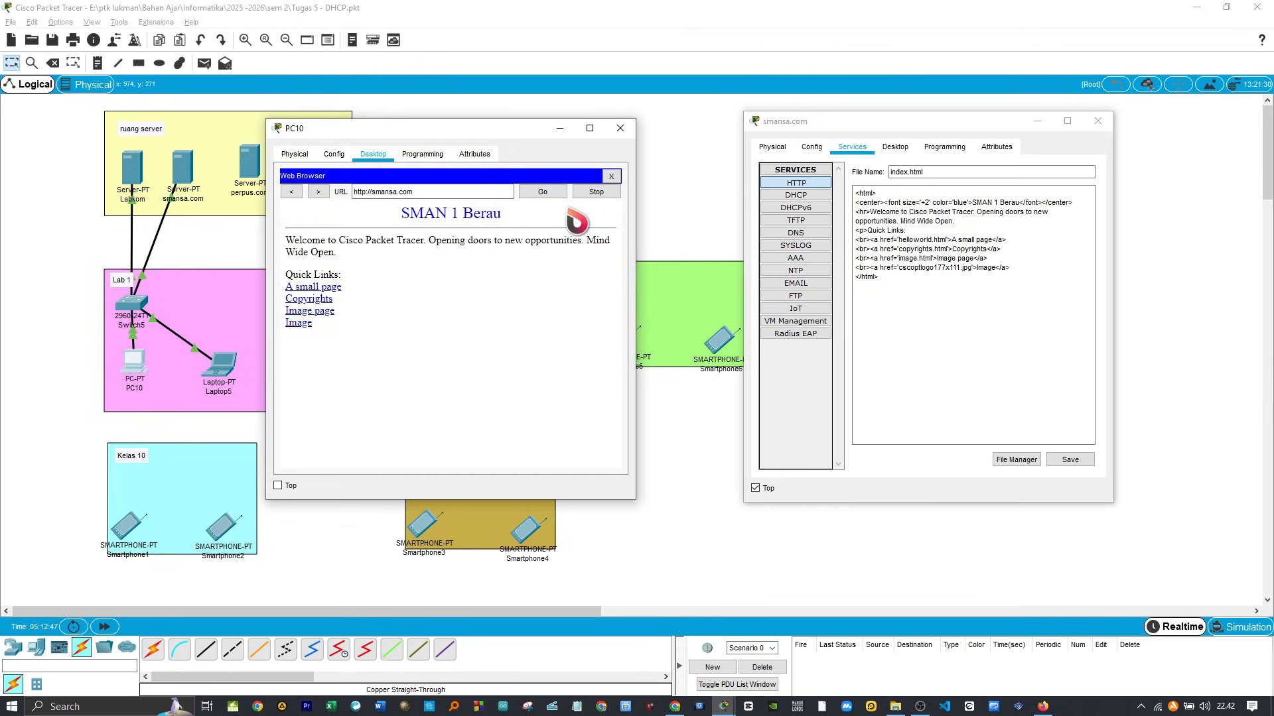
{"action": "left_click", "coordinate": [619, 130]}
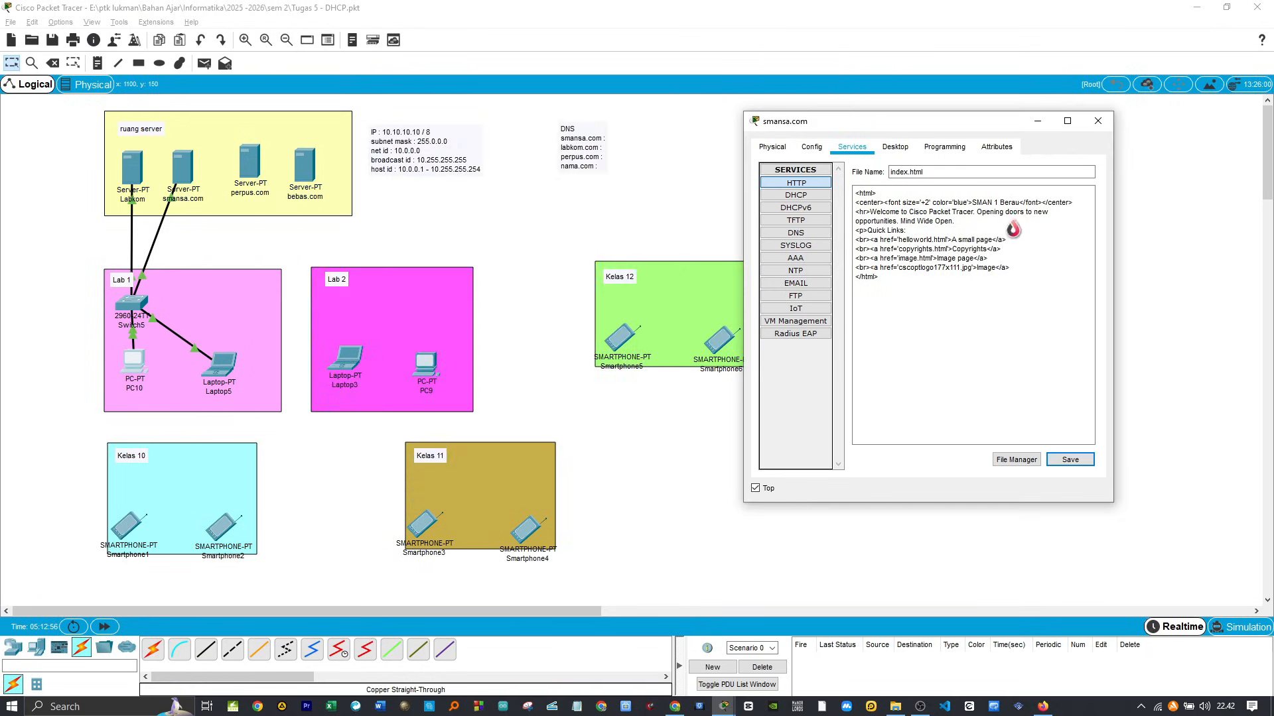
{"action": "left_click", "coordinate": [1098, 122]}
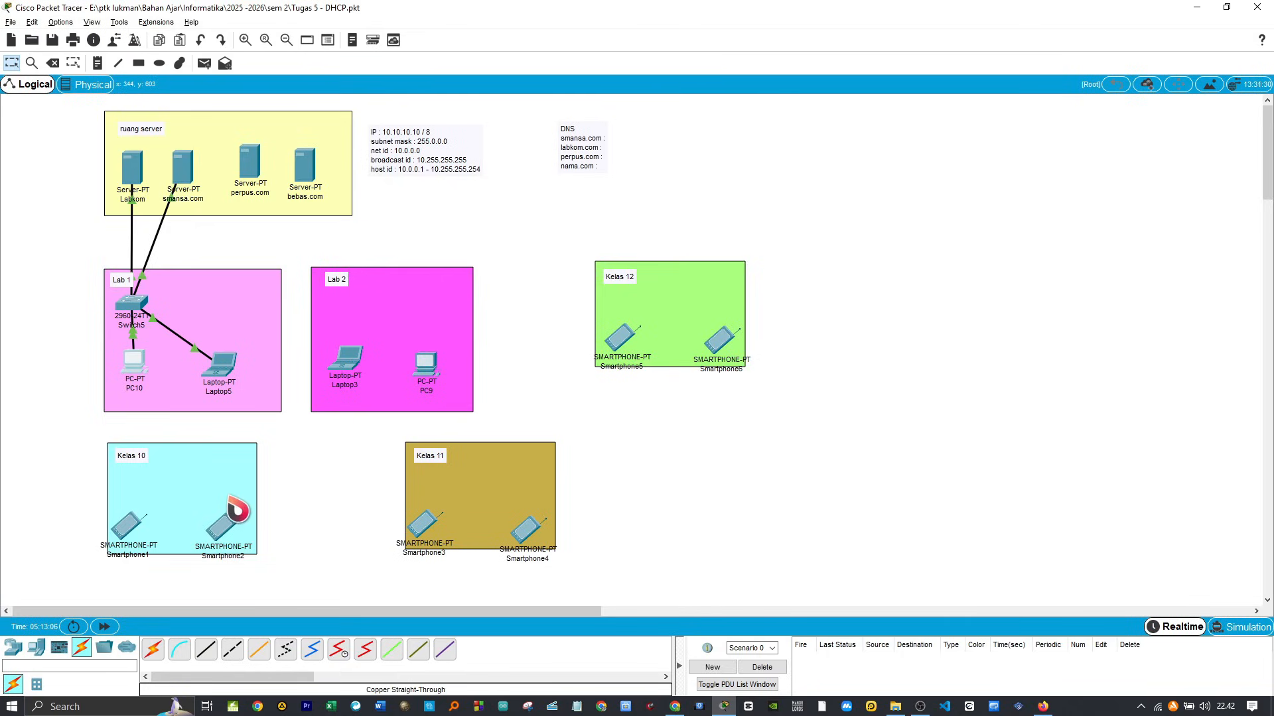
Step: Place one AccessPoint-PT above the smartphones in each of the Kelas 10, Kelas 11 and Kelas 12 areas
{"action": "left_click", "coordinate": [13, 649]}
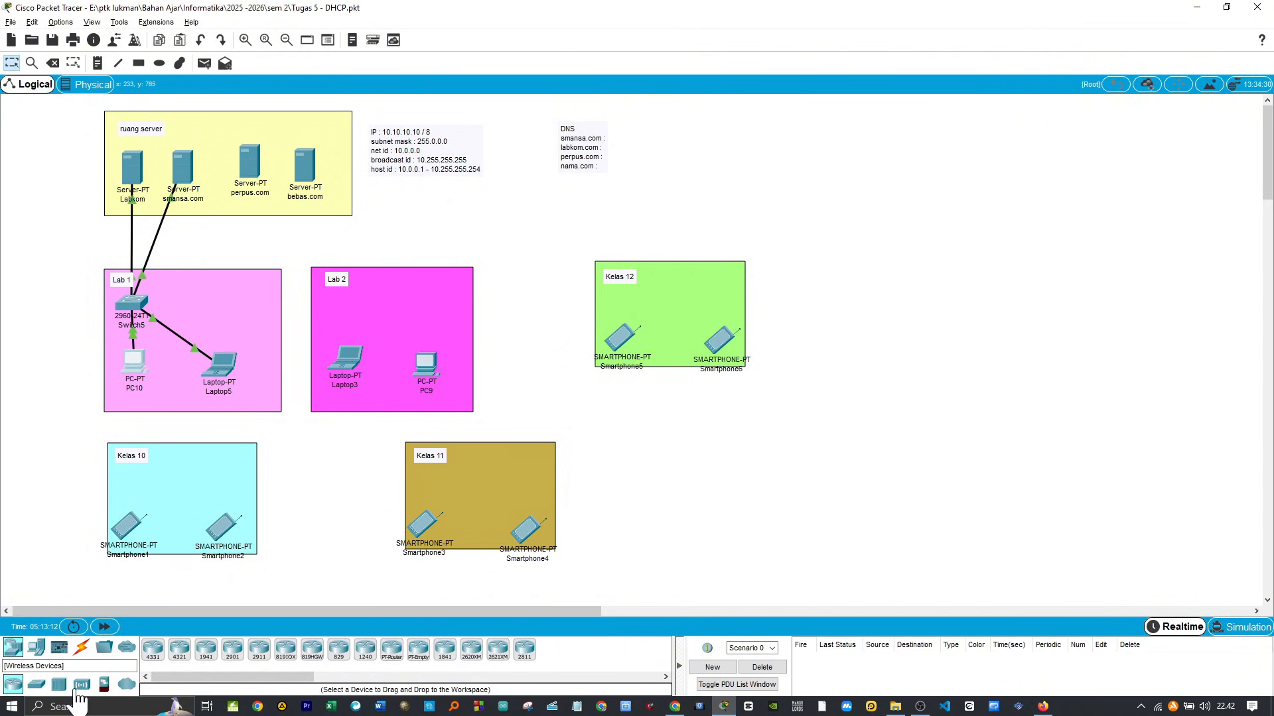
{"action": "left_click", "coordinate": [84, 689]}
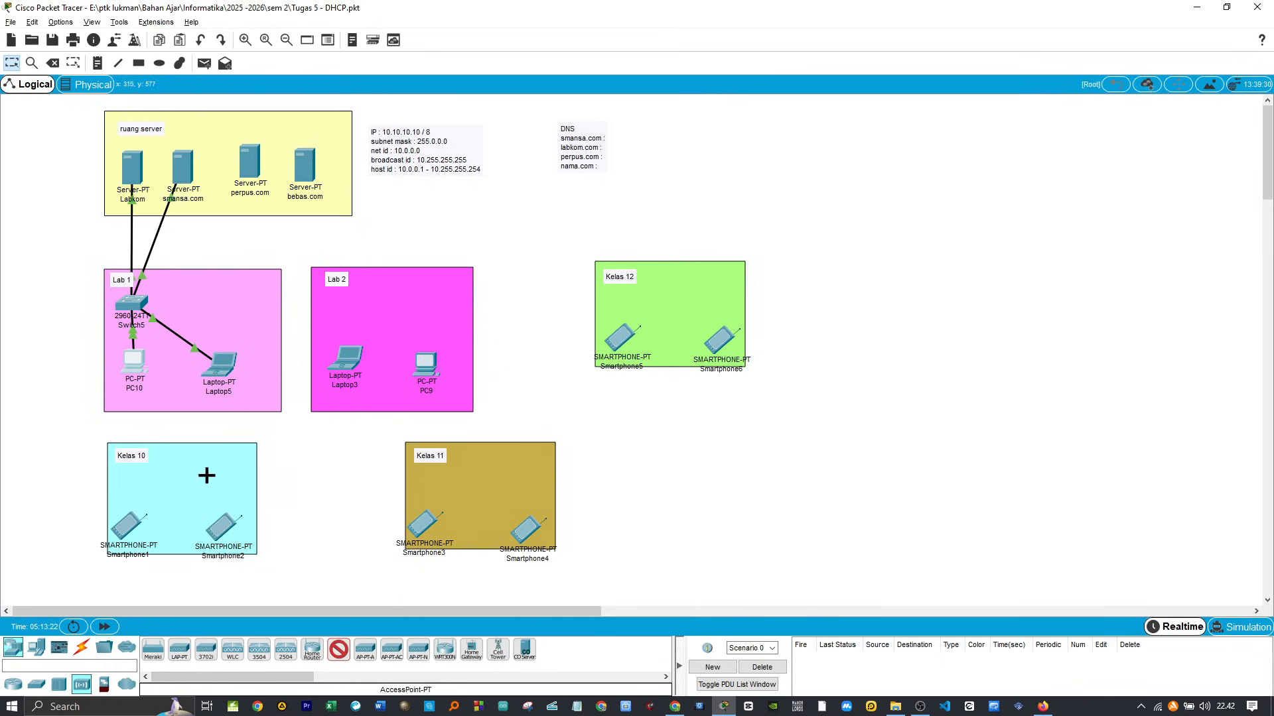
{"action": "left_click", "coordinate": [143, 478]}
{"action": "left_click", "coordinate": [341, 655]}
{"action": "left_click", "coordinate": [428, 473]}
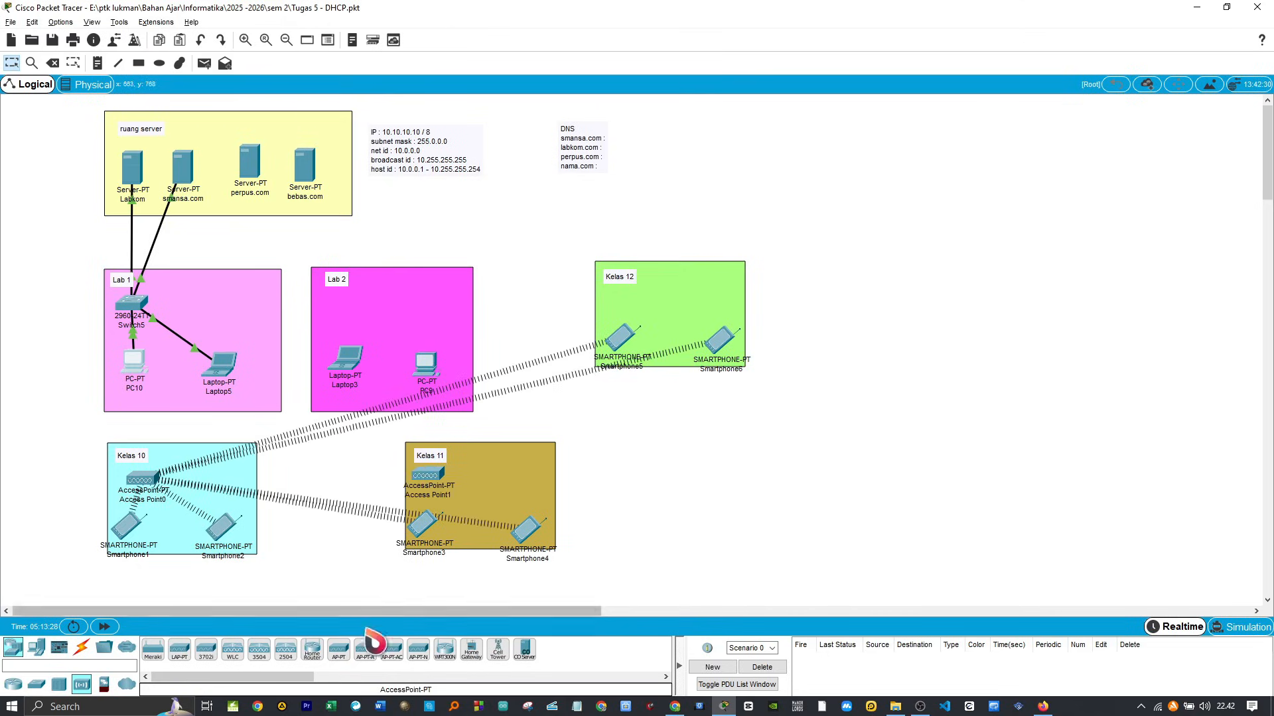
{"action": "left_click", "coordinate": [341, 655]}
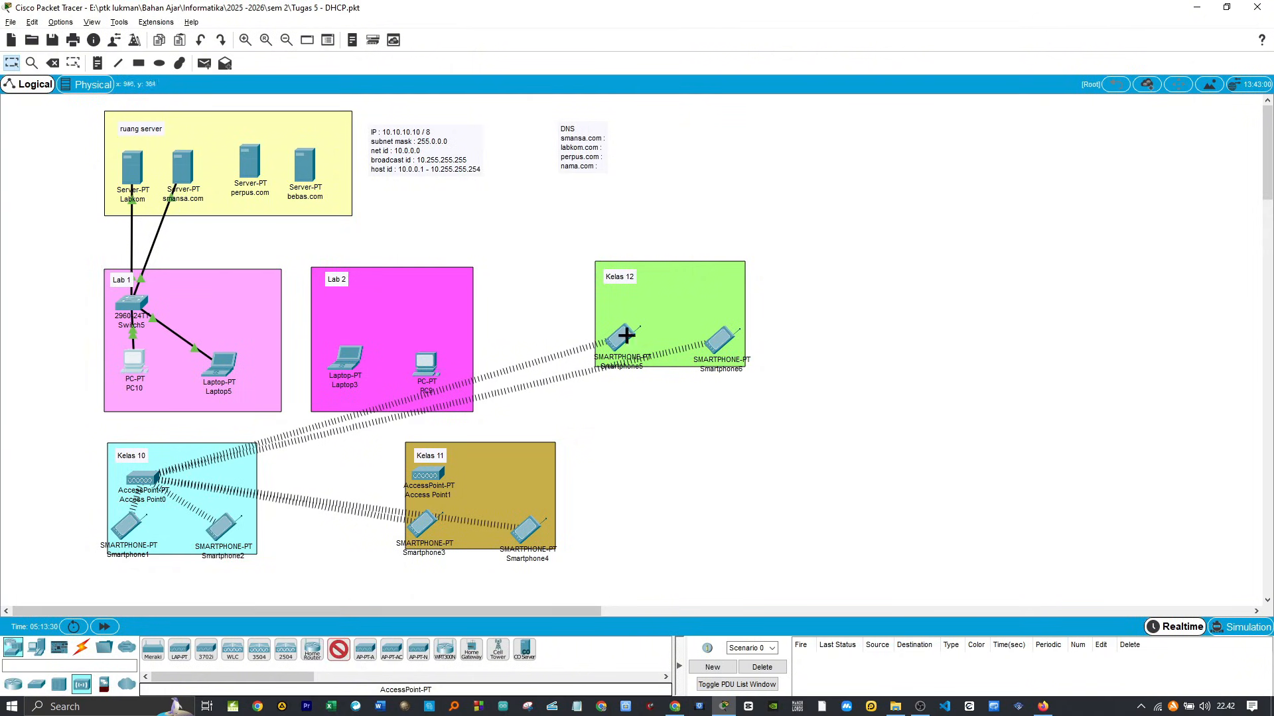
{"action": "left_click", "coordinate": [612, 294]}
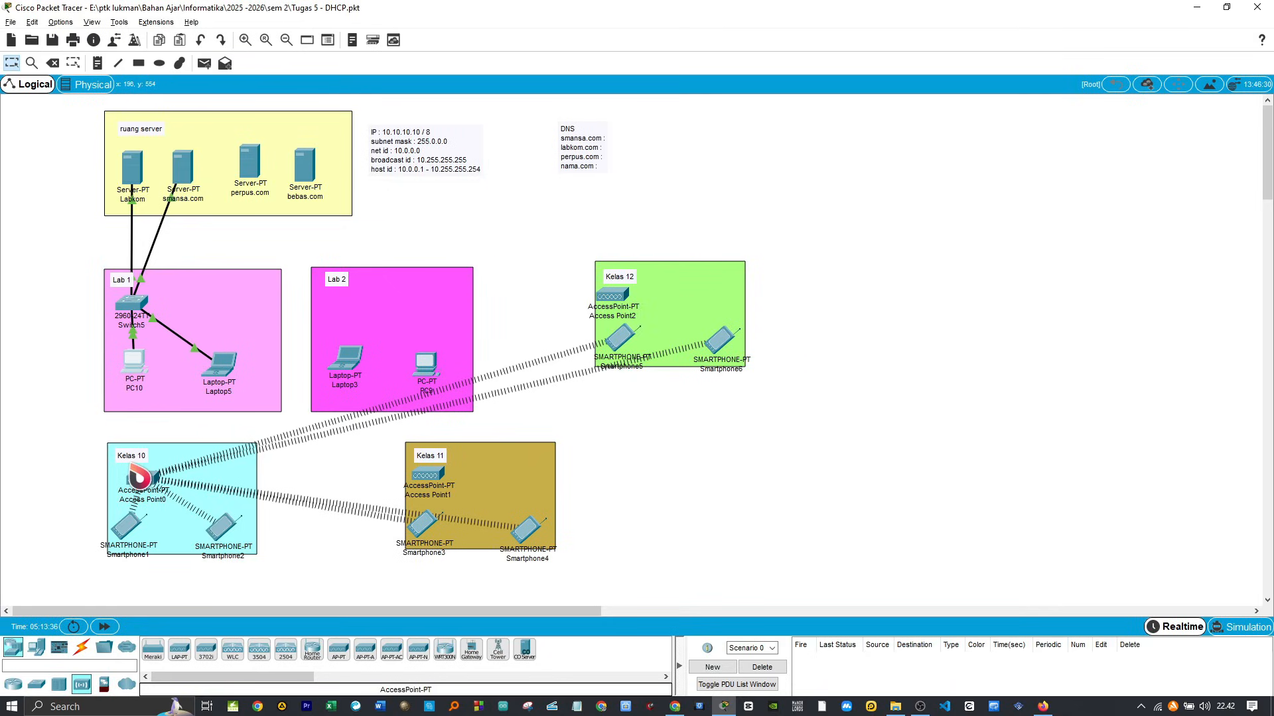
Step: Connect Switch5 to Port 0 of the Kelas 10 access point with a copper straight-through cable, then align the access point beneath the switch
{"action": "left_click", "coordinate": [82, 647]}
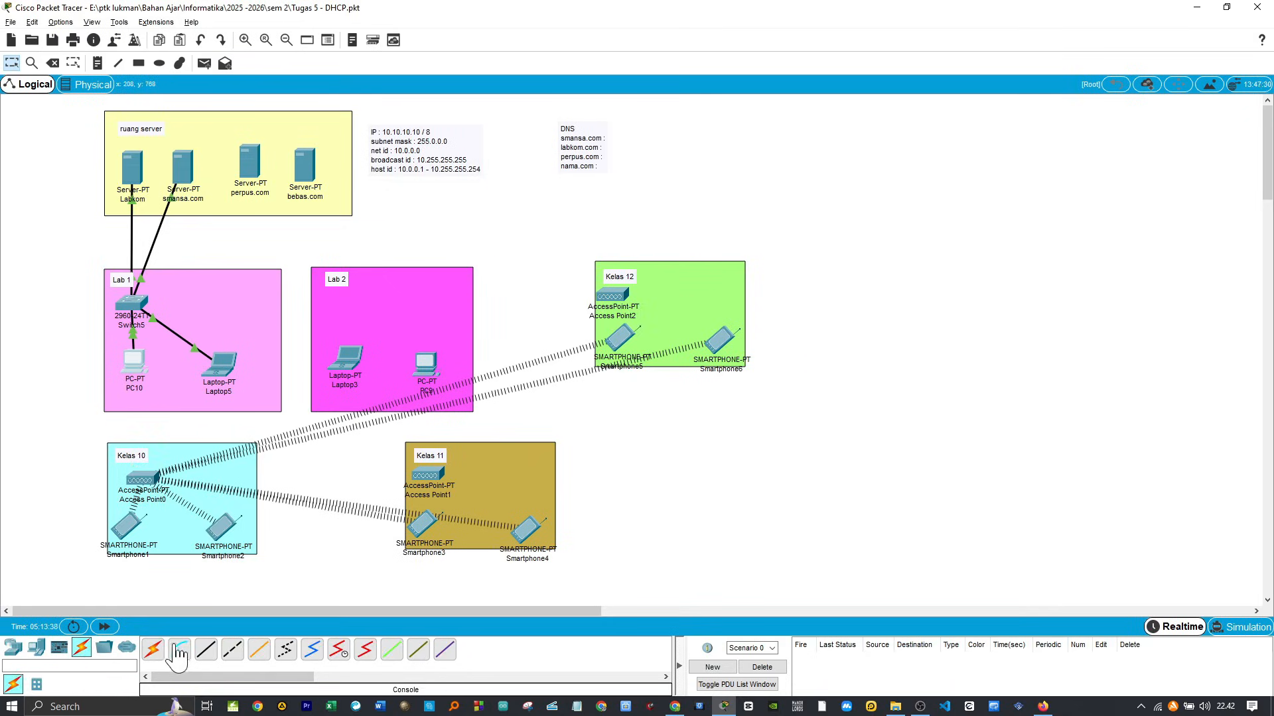
{"action": "left_click", "coordinate": [204, 655]}
{"action": "left_click", "coordinate": [125, 302]}
{"action": "left_click", "coordinate": [145, 327]}
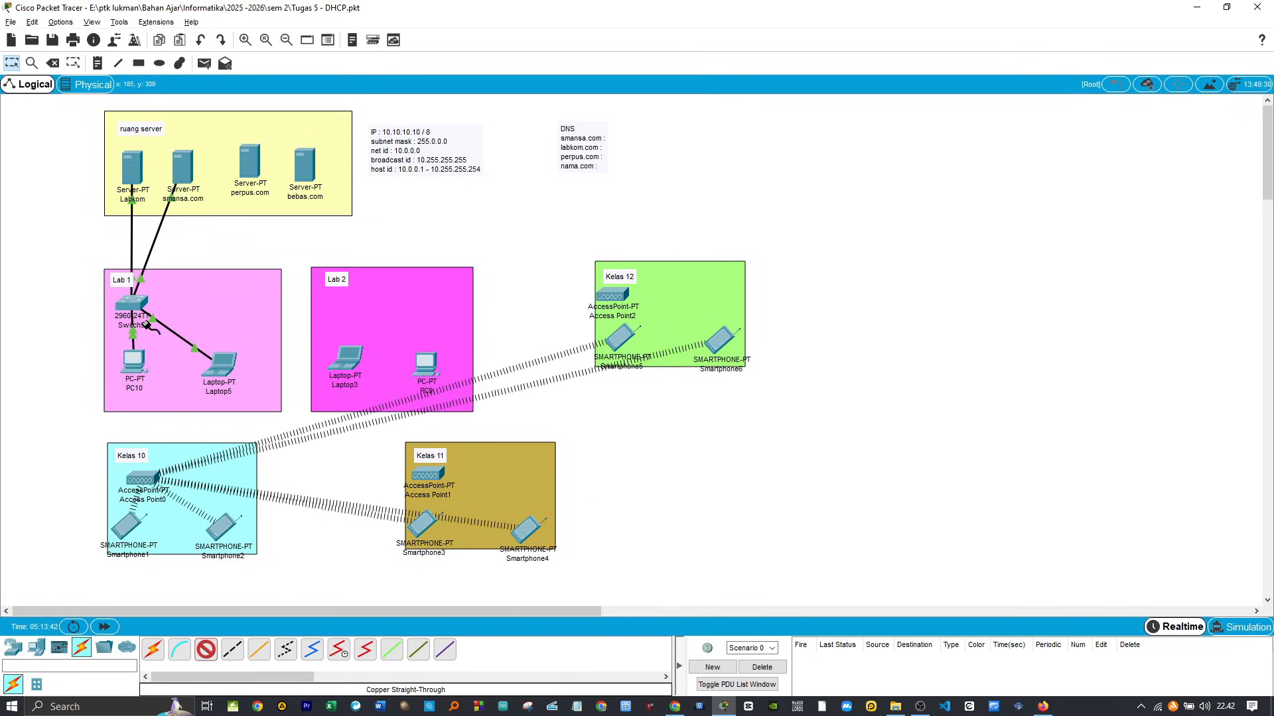
{"action": "left_click", "coordinate": [147, 480]}
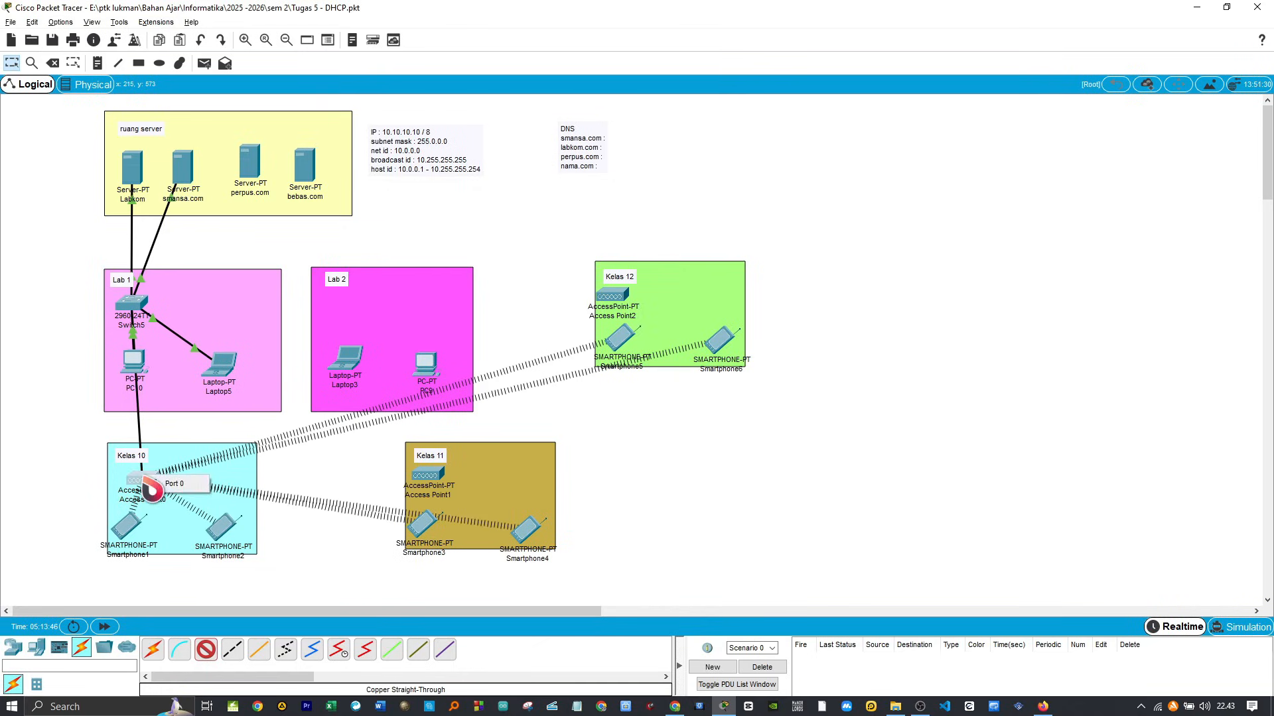
{"action": "left_click", "coordinate": [171, 484]}
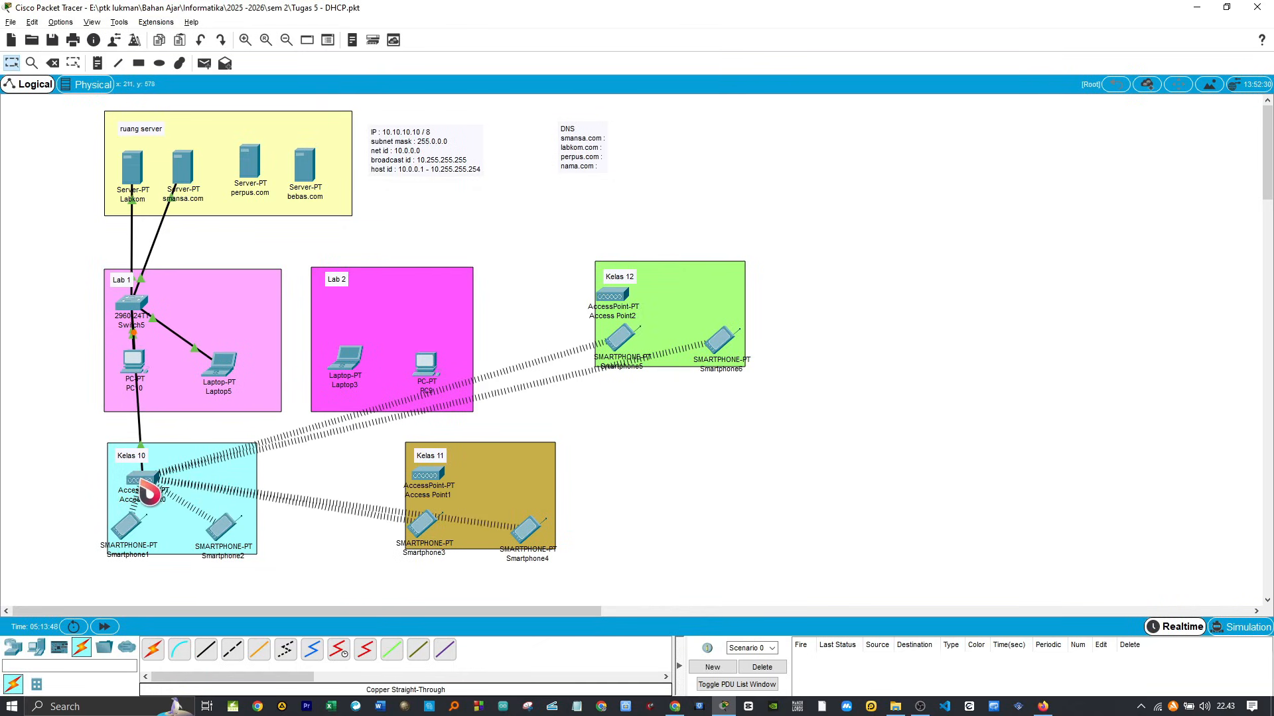
{"action": "left_click_drag", "start_coordinate": [147, 491], "coordinate": [139, 490]}
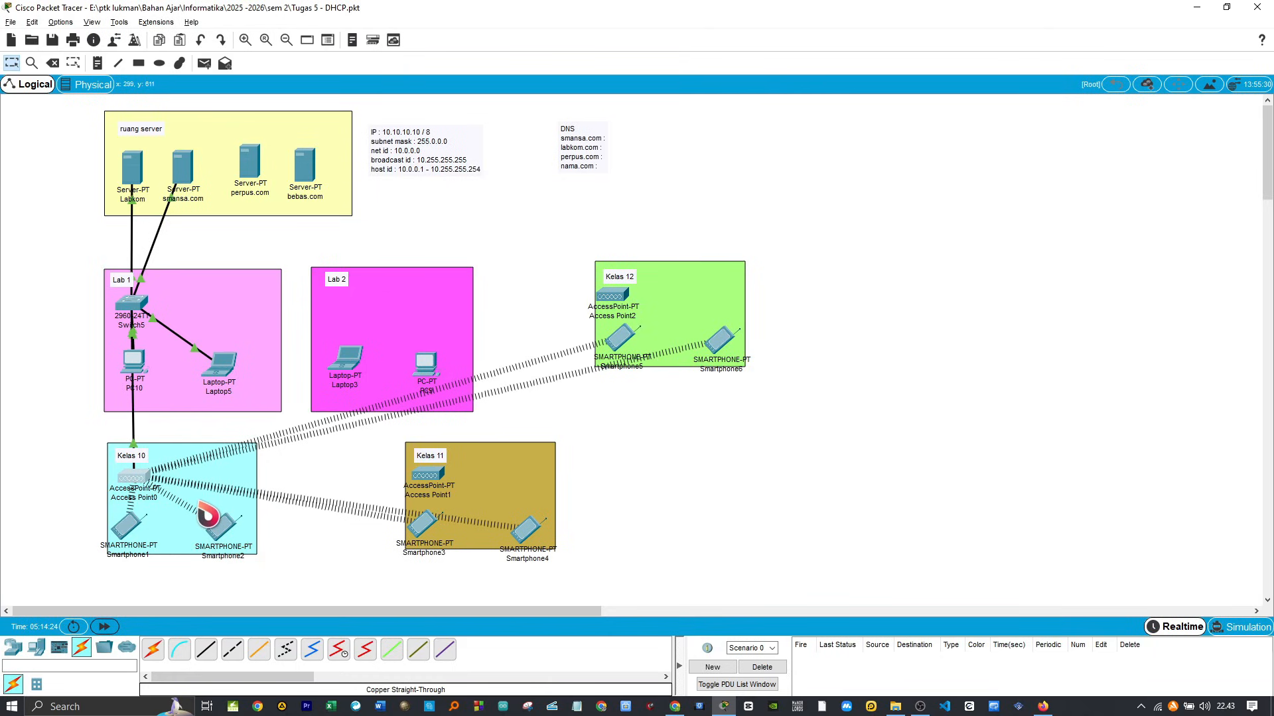
Step: Set the Kelas 10 access point's display name to AP kelas 10
{"action": "left_click", "coordinate": [132, 488]}
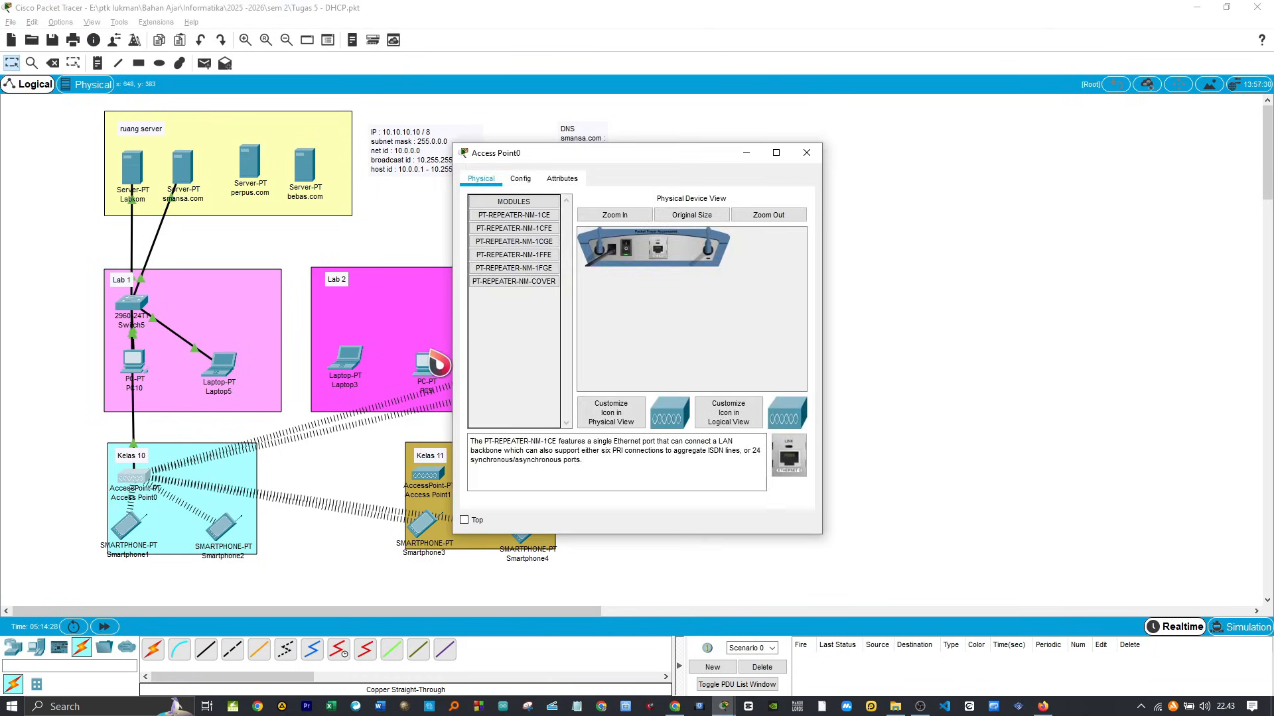
{"action": "left_click", "coordinate": [521, 179]}
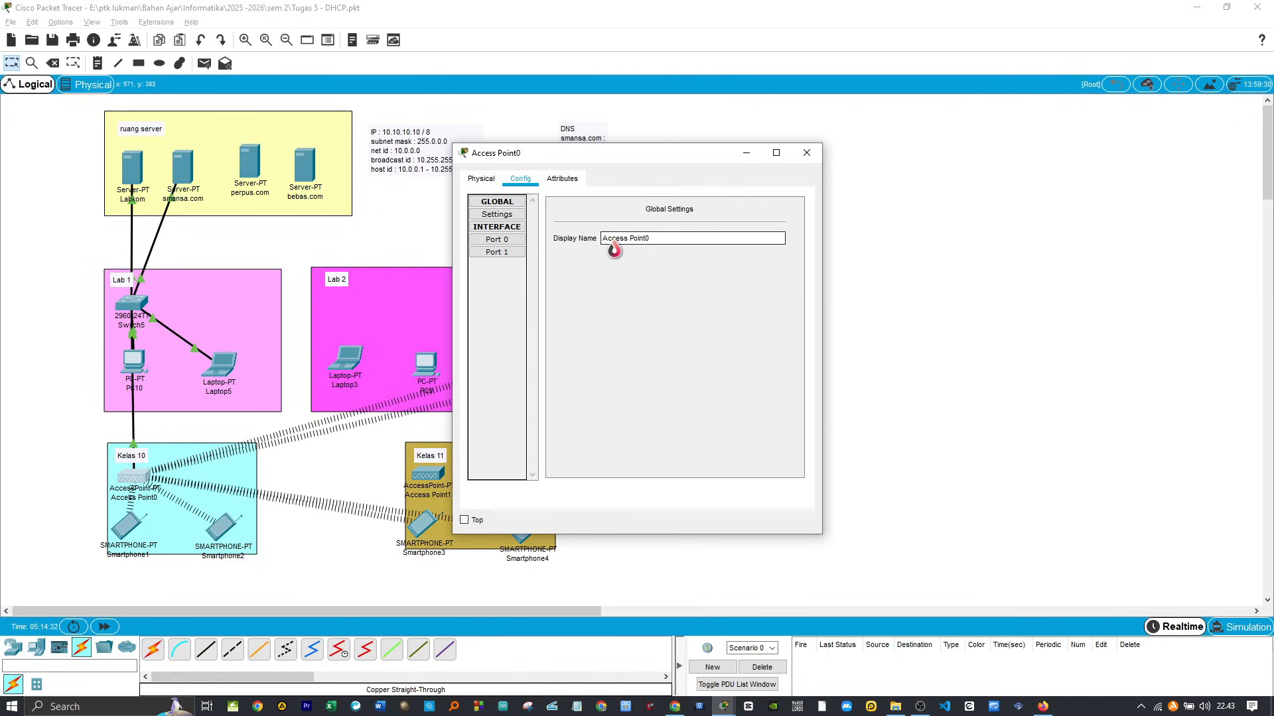
{"action": "left_click_drag", "start_coordinate": [635, 246], "coordinate": [583, 268]}
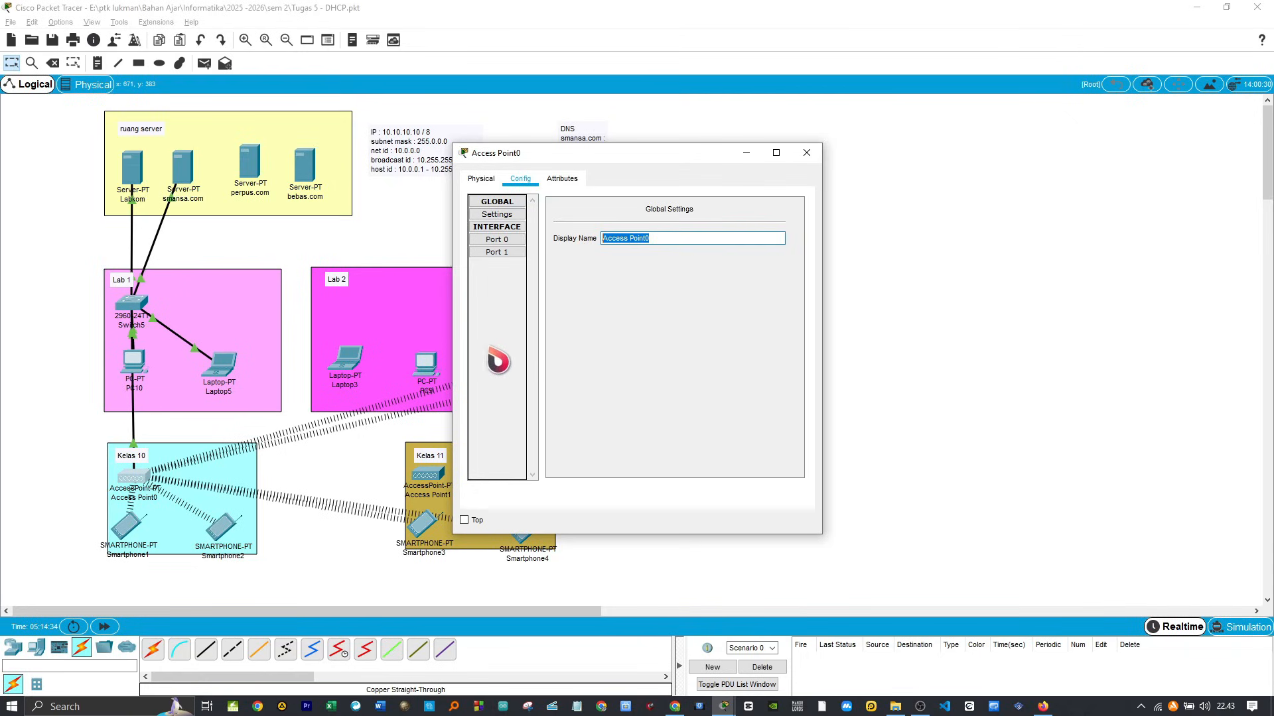
{"action": "type", "text": "AP kelas 10"}
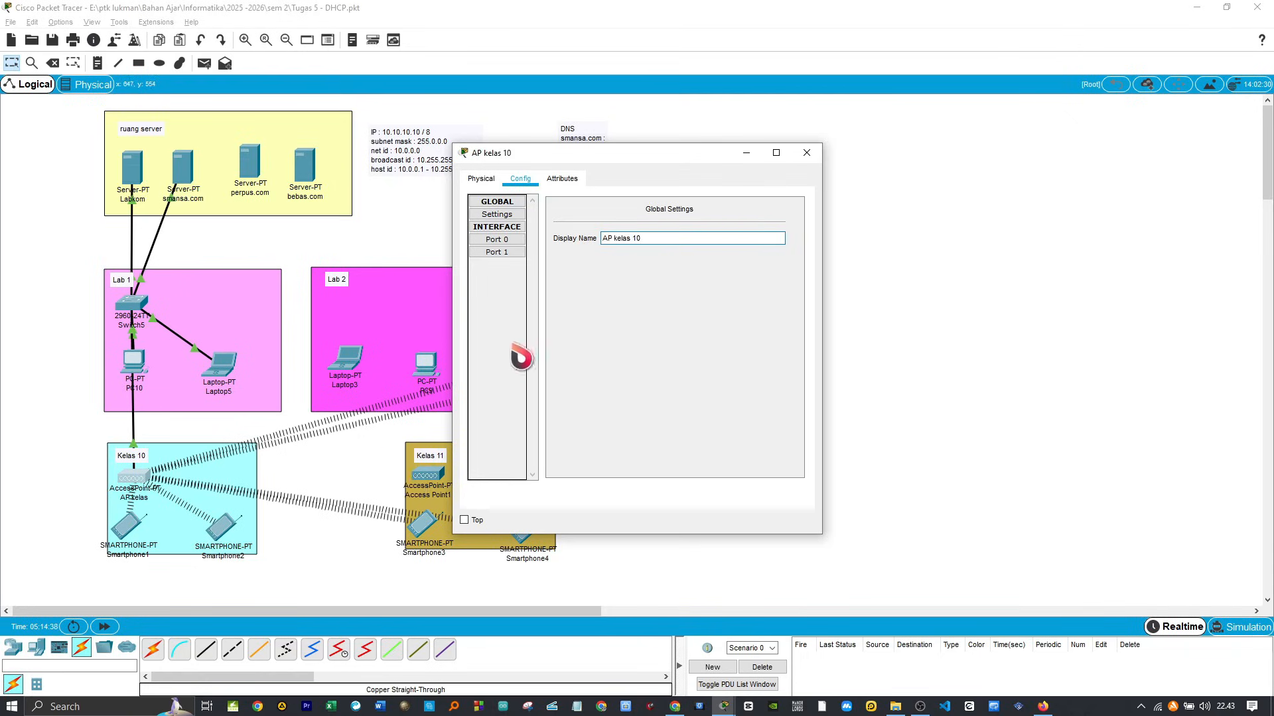
Step: Configure Port 1 of AP kelas 10 with SSID kelas 10 and WPA2-PSK authentication, entering the PSK pass phrase, and close its window
{"action": "left_click", "coordinate": [503, 243]}
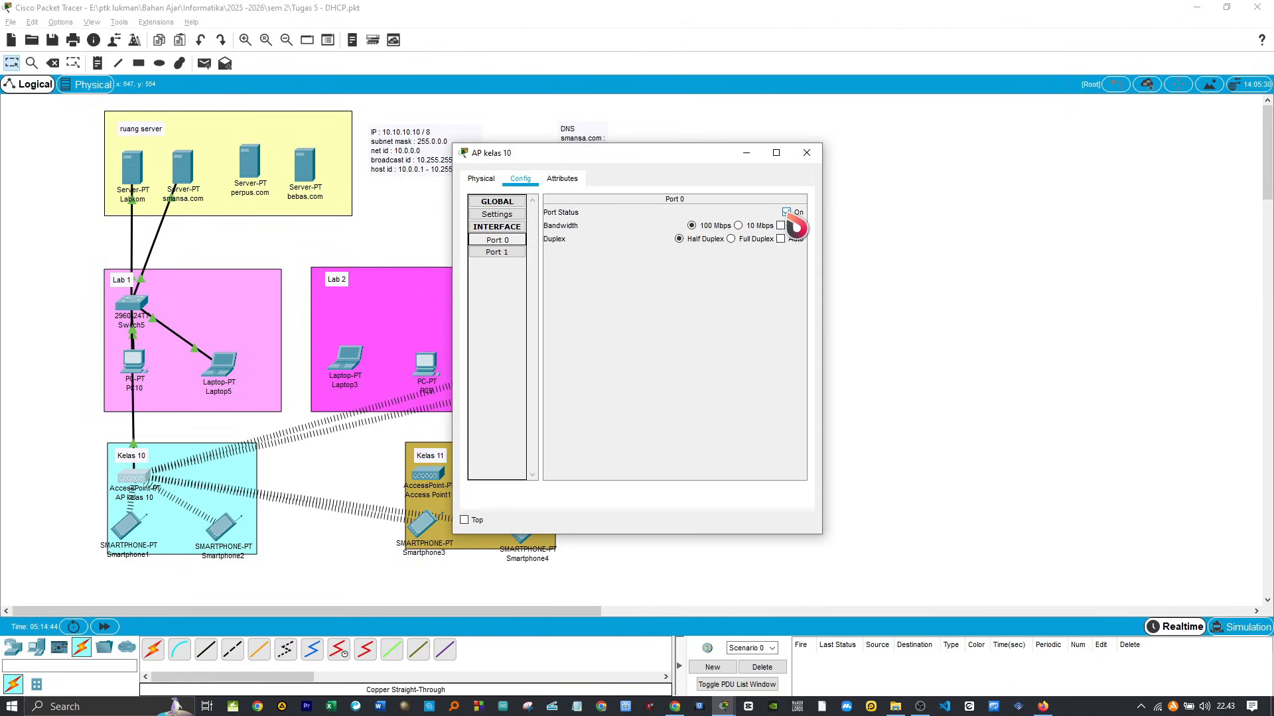
{"action": "left_click", "coordinate": [501, 254]}
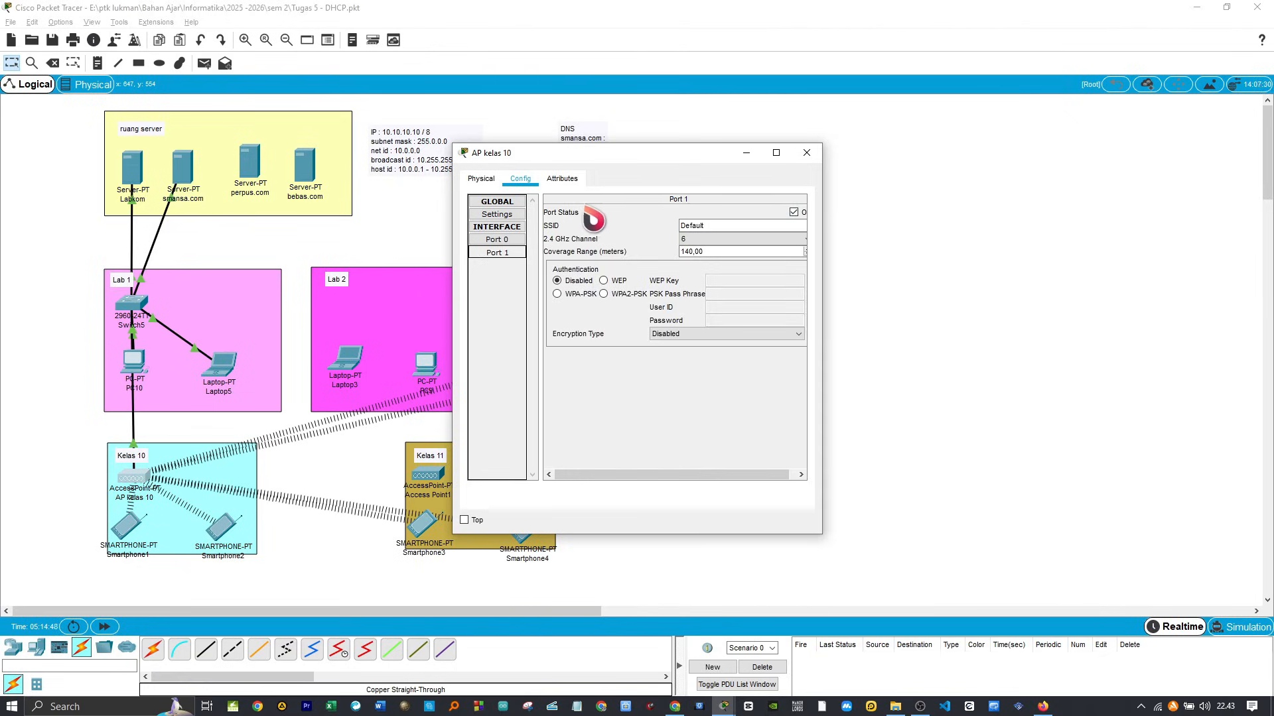
{"action": "left_click", "coordinate": [499, 253]}
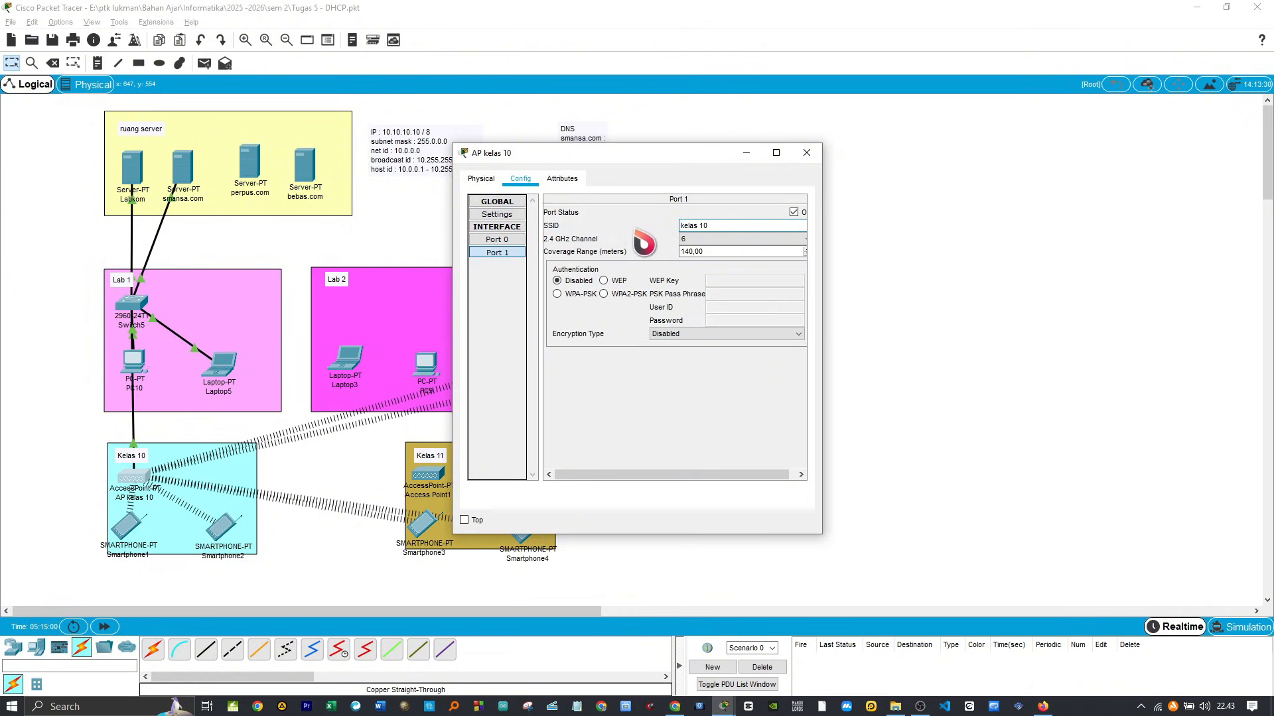
{"action": "left_click", "coordinate": [604, 294]}
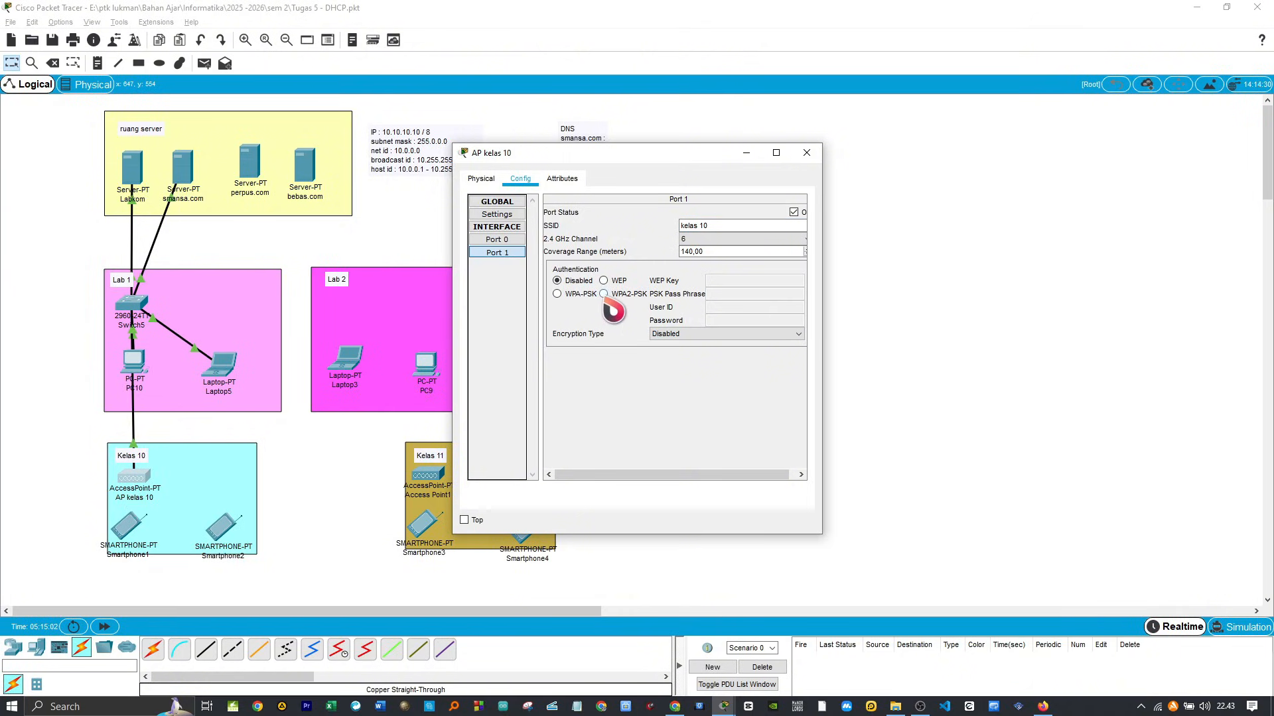
{"action": "left_click", "coordinate": [727, 297]}
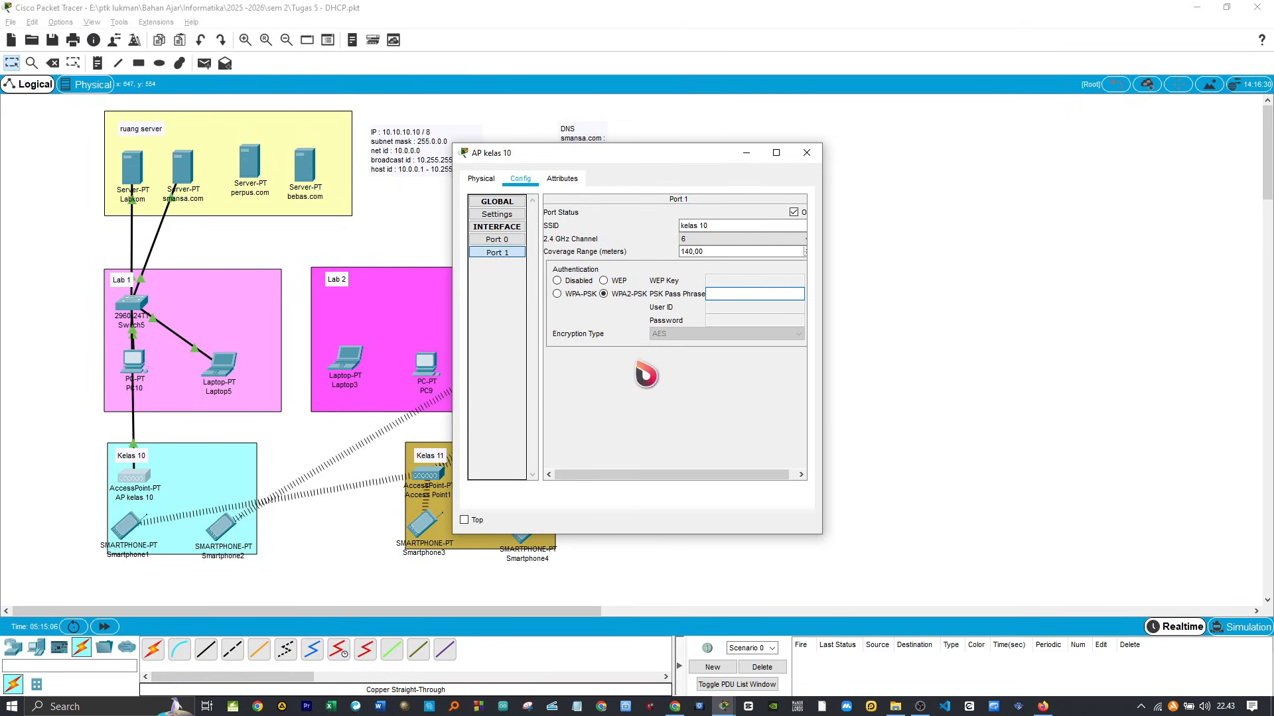
{"action": "type", "text": "Kelas"}
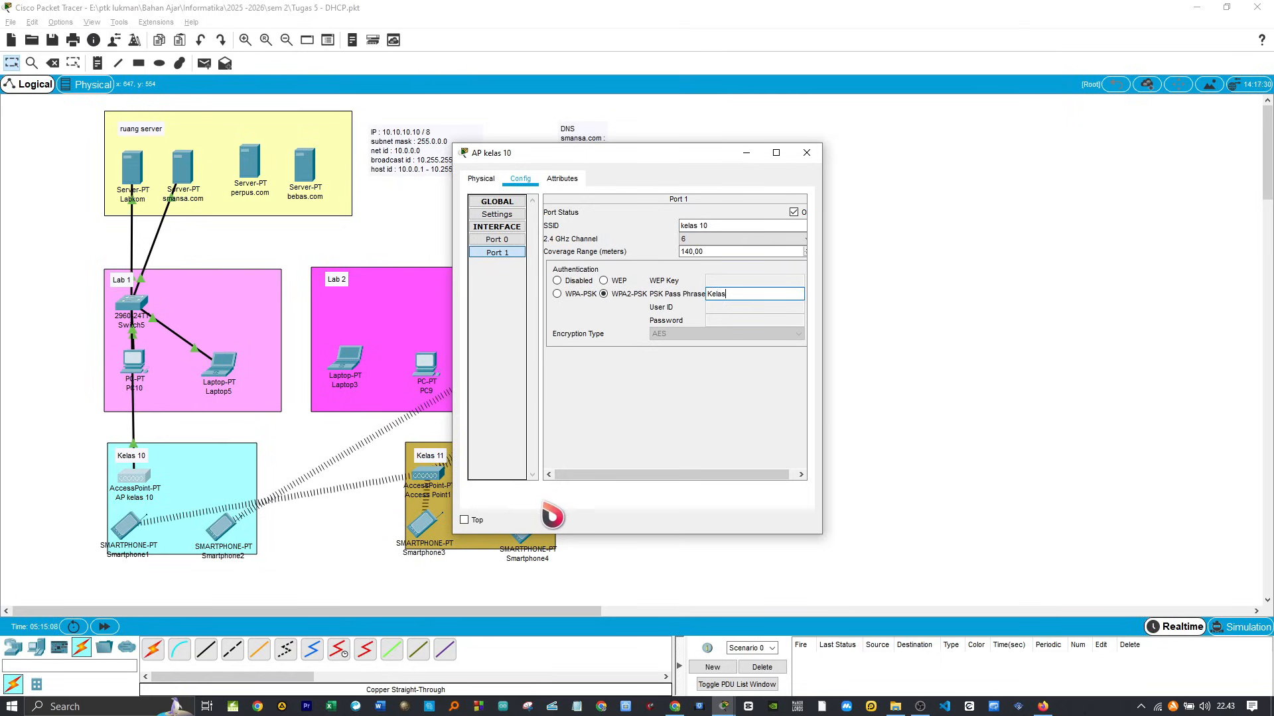
{"action": "type", "text": "#10"}
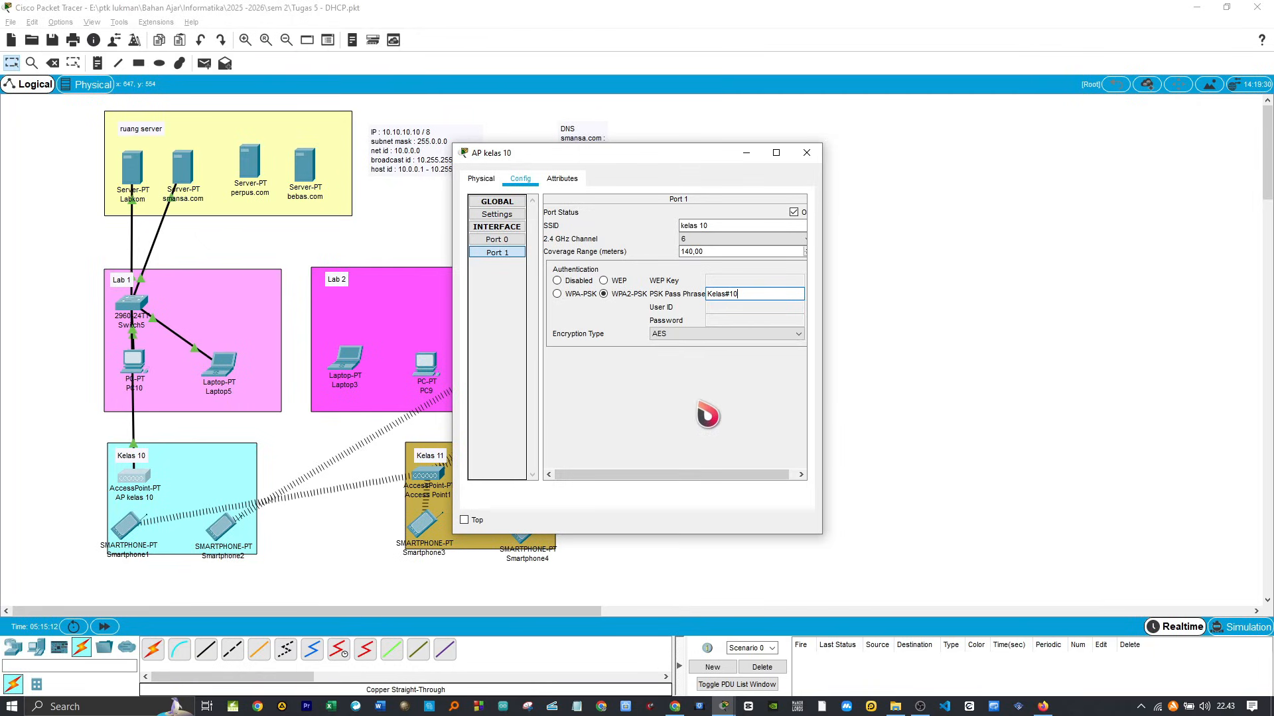
{"action": "left_click_drag", "start_coordinate": [694, 475], "coordinate": [749, 456]}
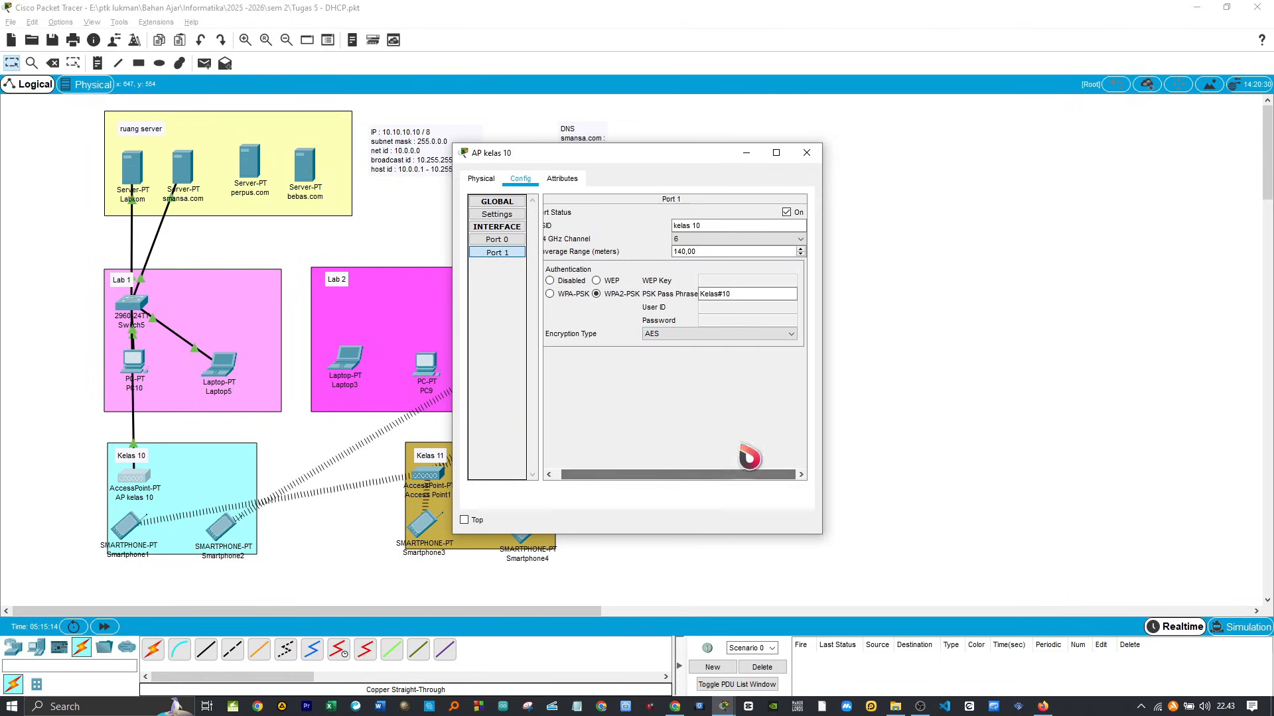
{"action": "left_click", "coordinate": [807, 153]}
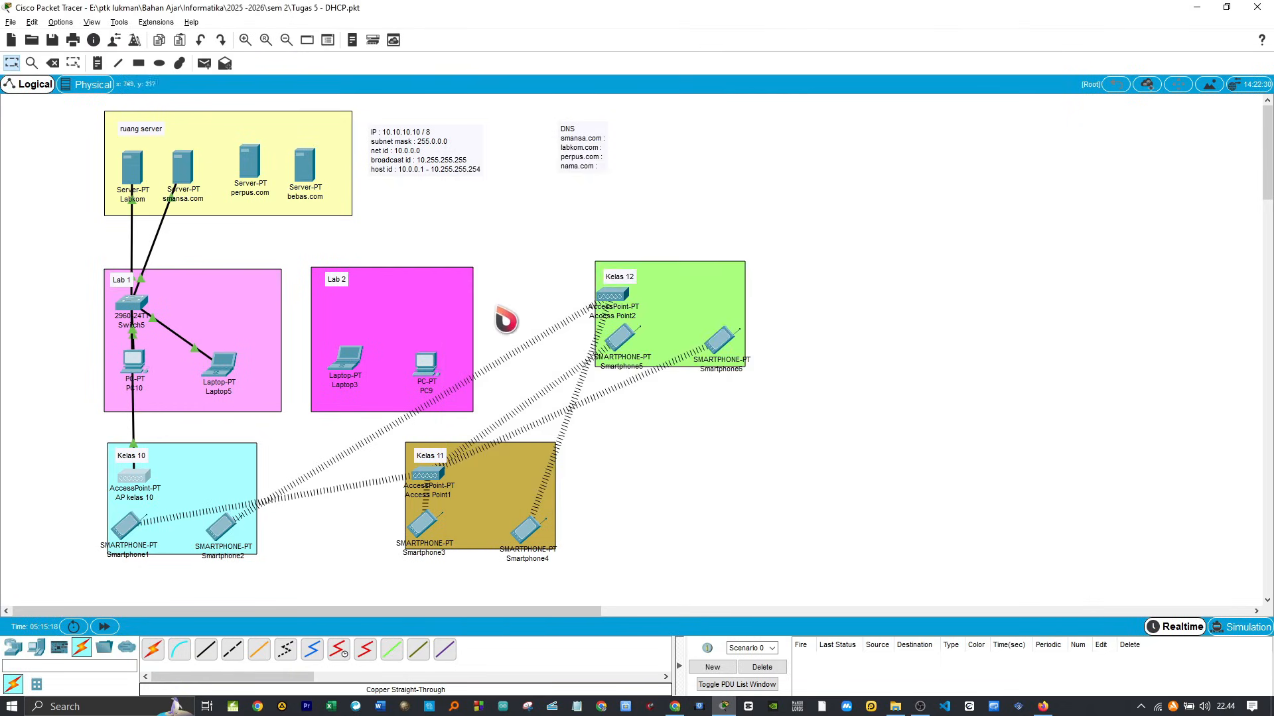
Step: Set the SSID of Smartphone1's Wireless0 interface to kelas 10
{"action": "left_click", "coordinate": [126, 534]}
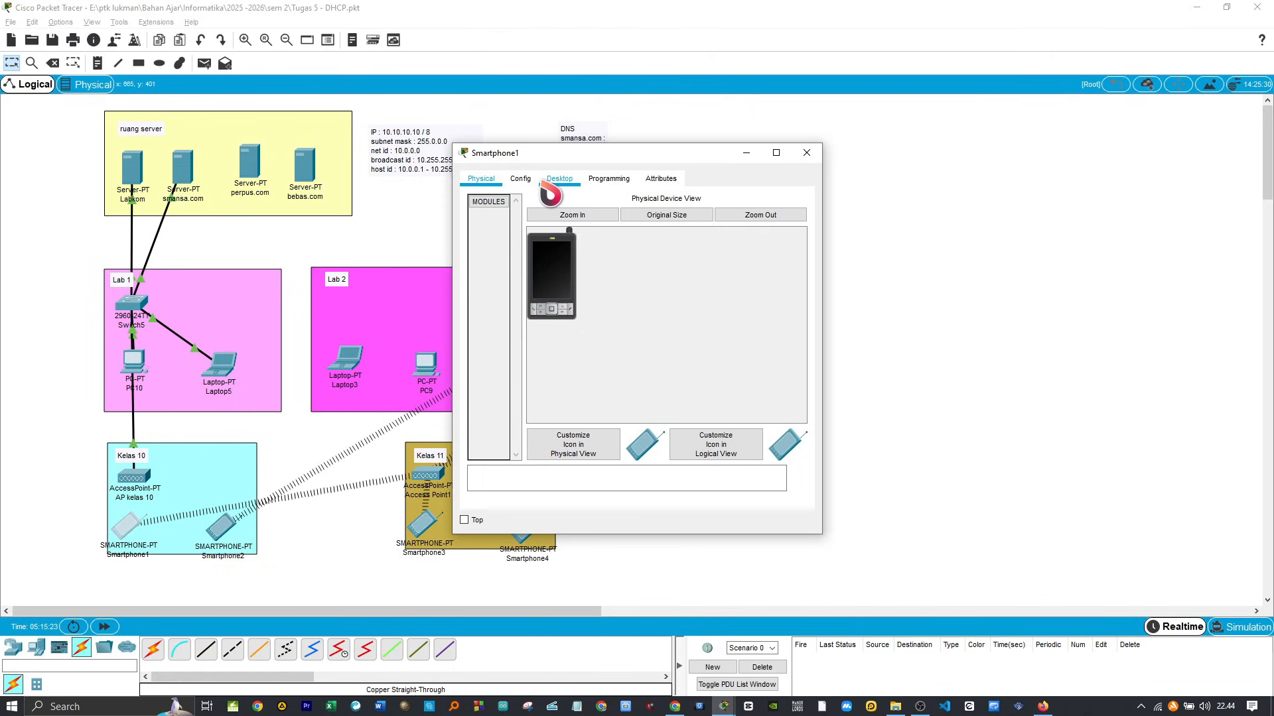
{"action": "left_click", "coordinate": [559, 180]}
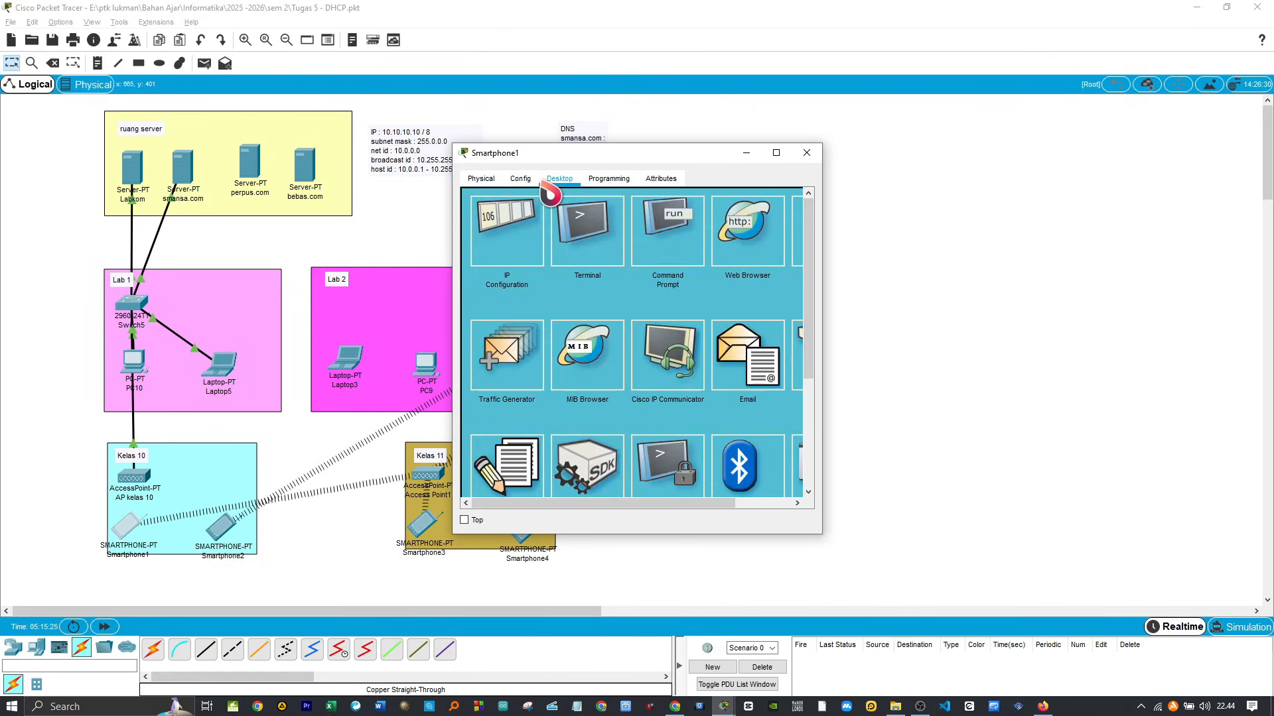
{"action": "left_click_drag", "start_coordinate": [556, 502], "coordinate": [494, 506]}
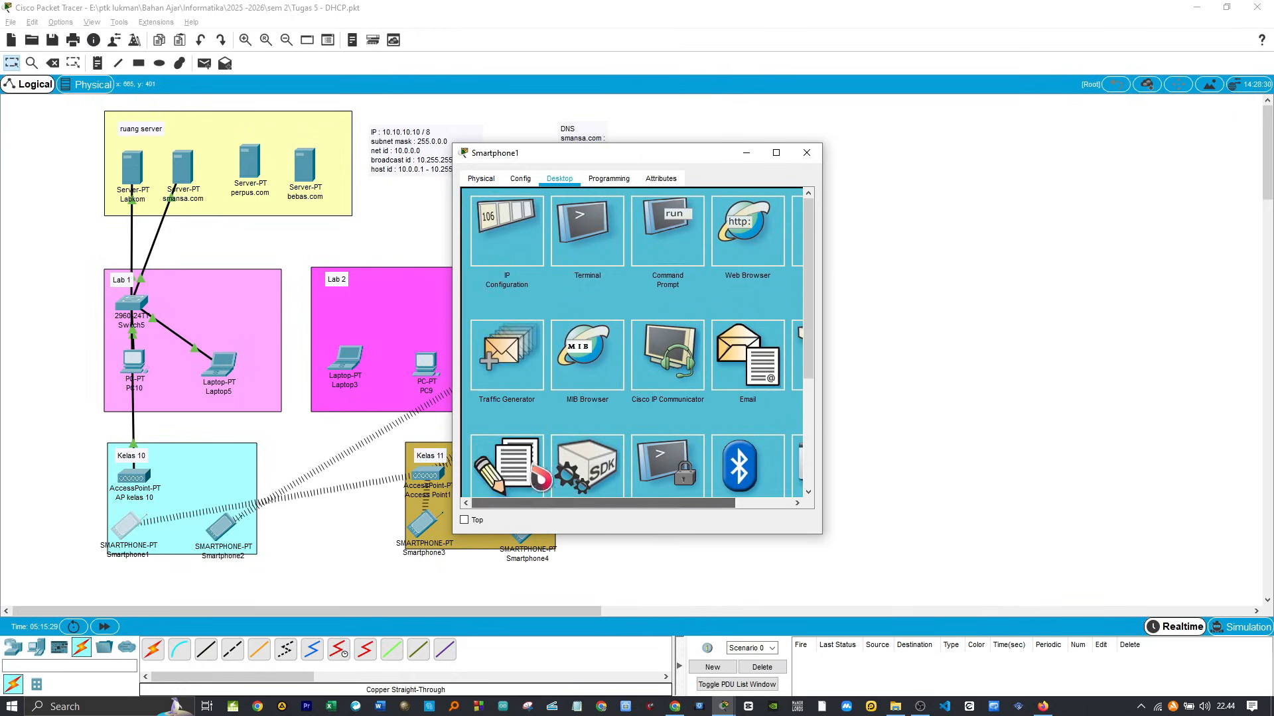
{"action": "left_click", "coordinate": [522, 180]}
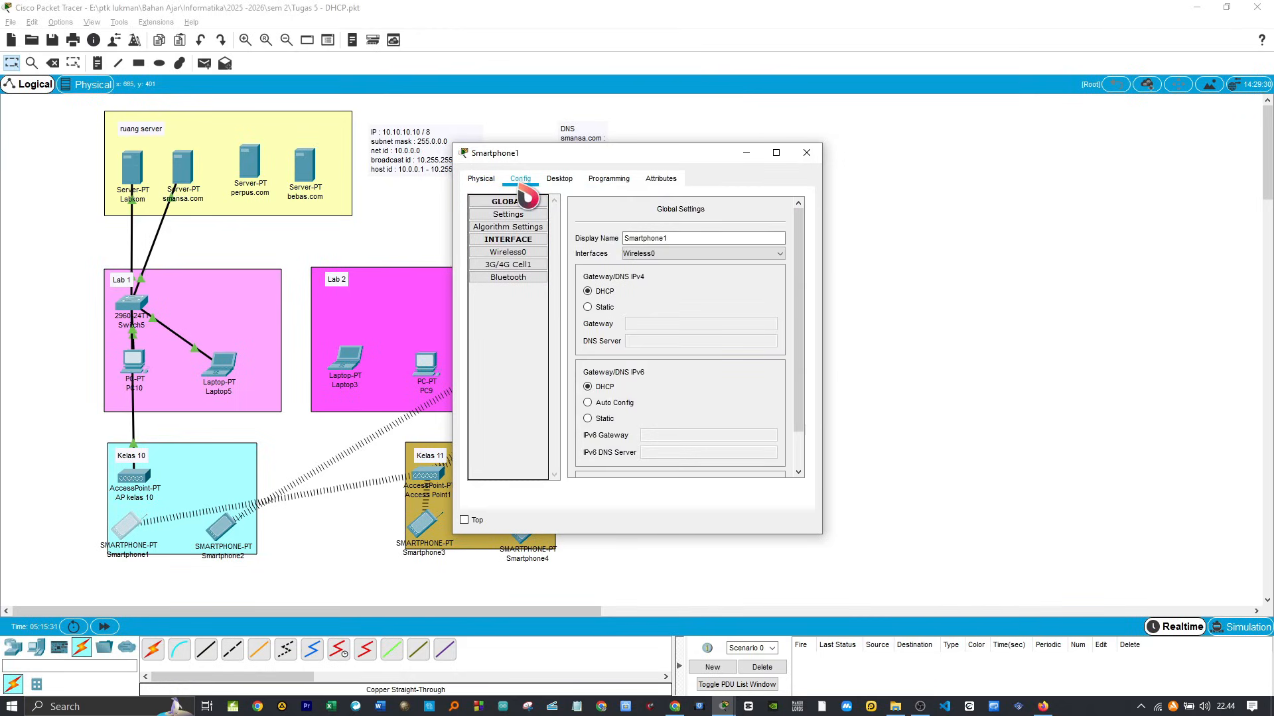
{"action": "left_click", "coordinate": [523, 253]}
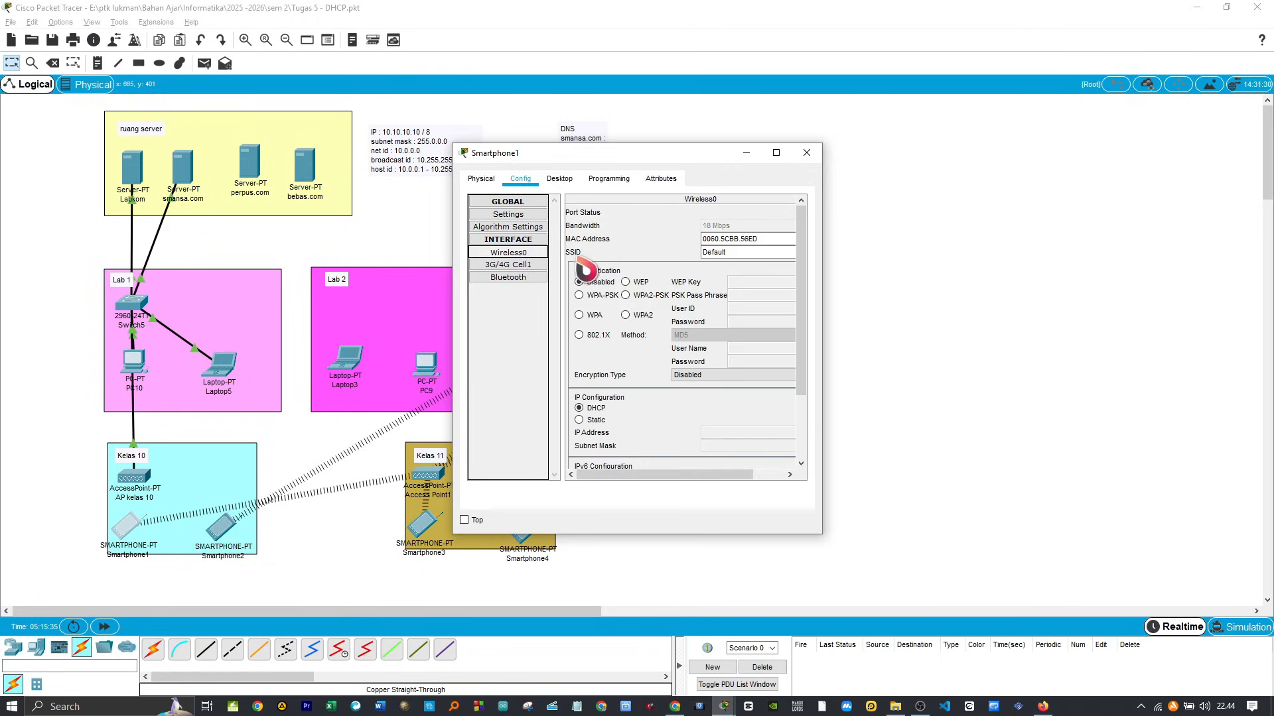
{"action": "double_click", "coordinate": [715, 253]}
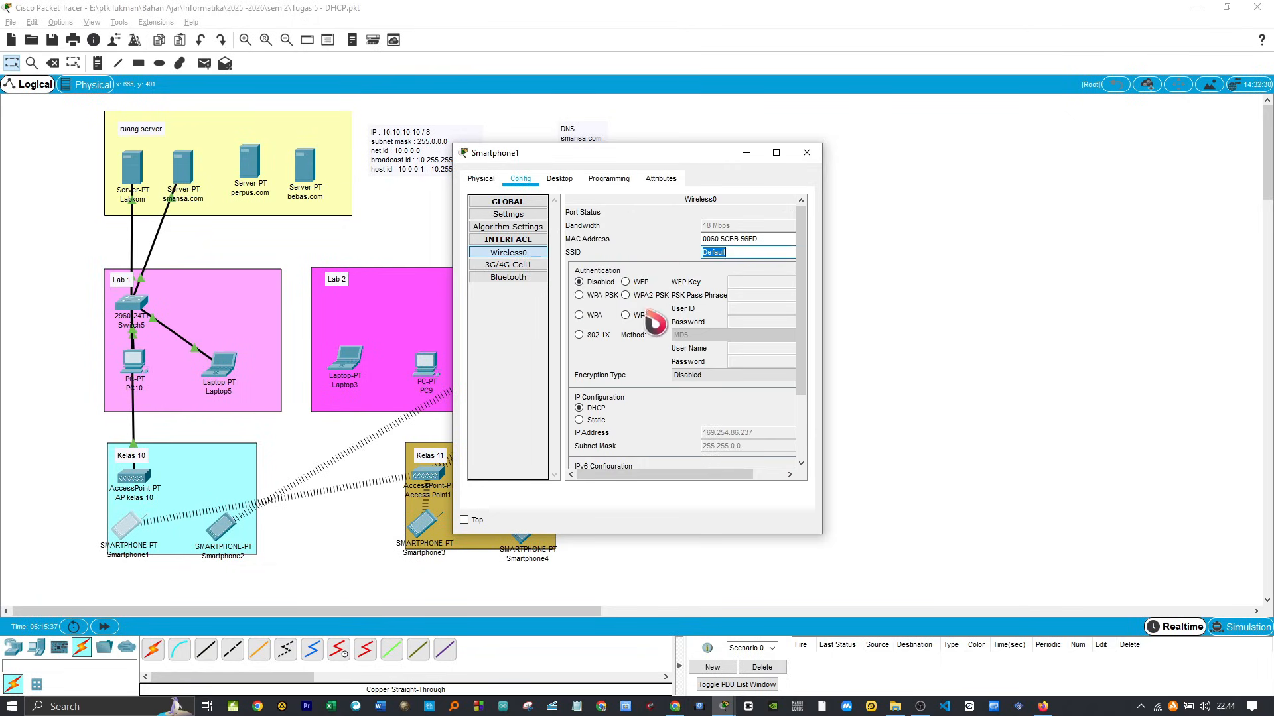
{"action": "type", "text": "kelas 10"}
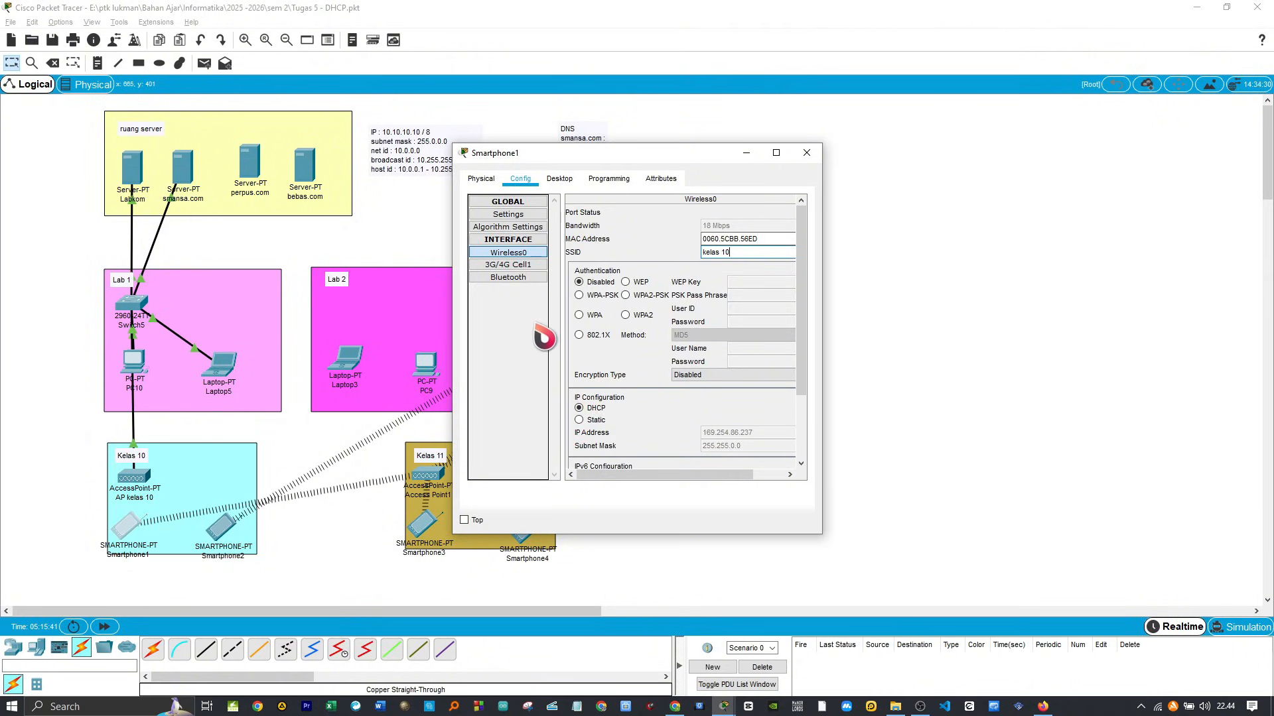
Step: Set Smartphone1's Wireless0 authentication to WPA2-PSK with the access point's pass phrase, and shift the phone slightly down on the canvas
{"action": "left_click", "coordinate": [626, 296]}
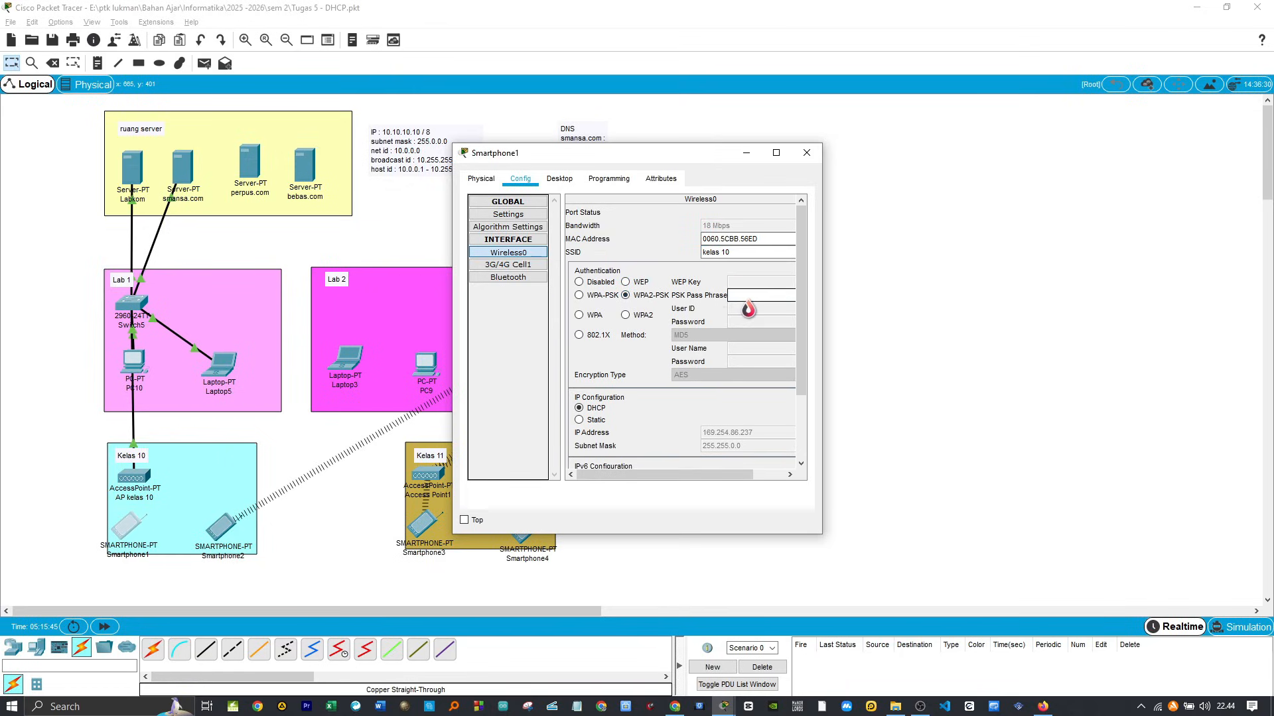
{"action": "type", "text": "Kelas"}
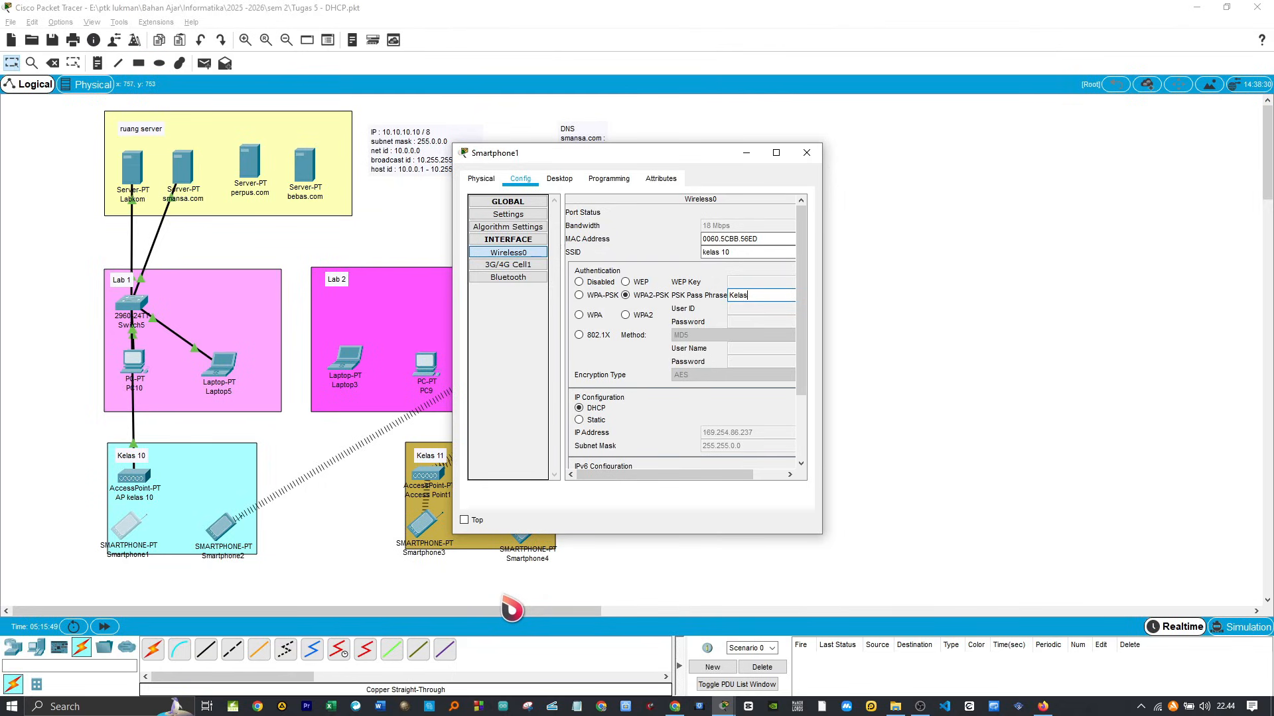
{"action": "type", "text": "#10"}
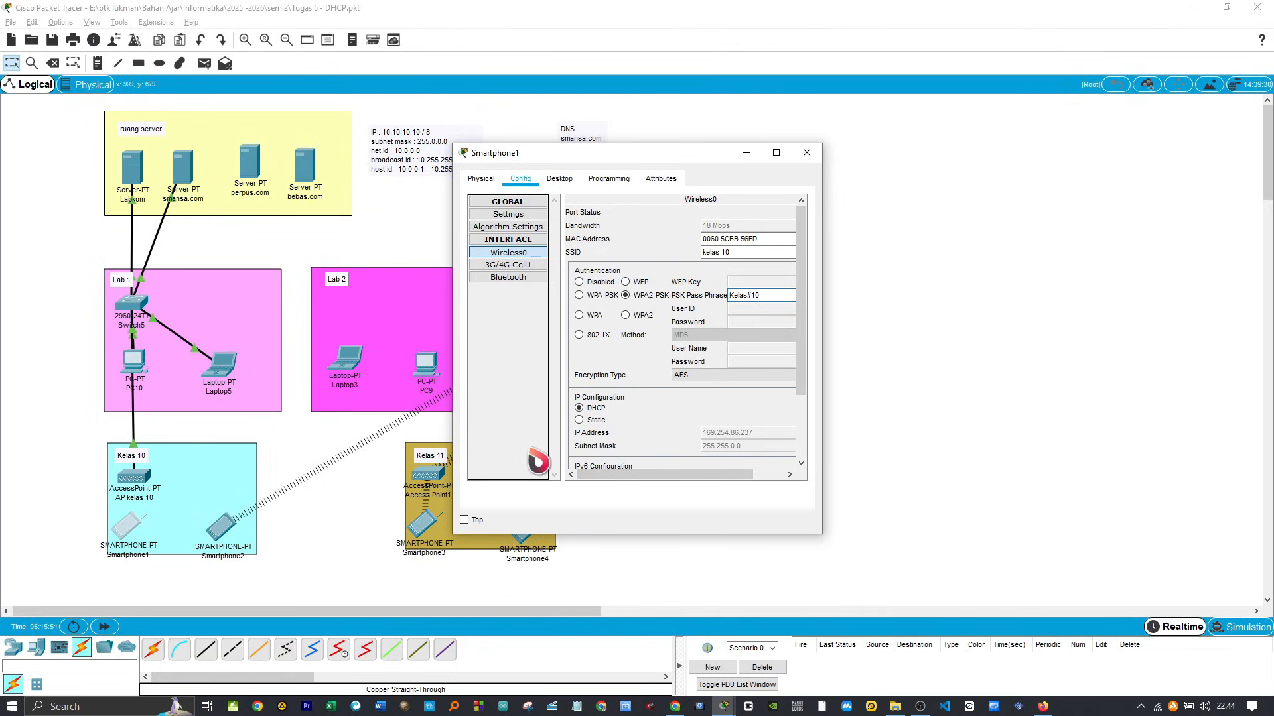
{"action": "left_click_drag", "start_coordinate": [638, 487], "coordinate": [748, 484]}
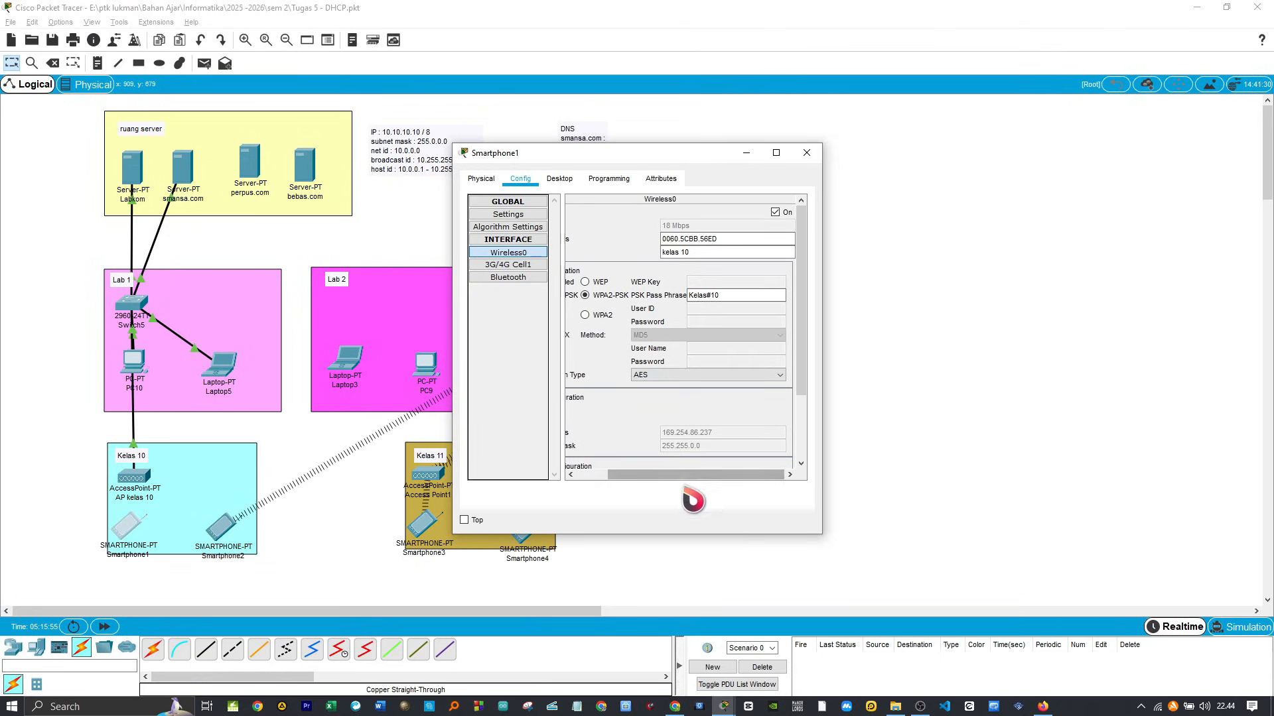
{"action": "left_click_drag", "start_coordinate": [692, 476], "coordinate": [548, 491]}
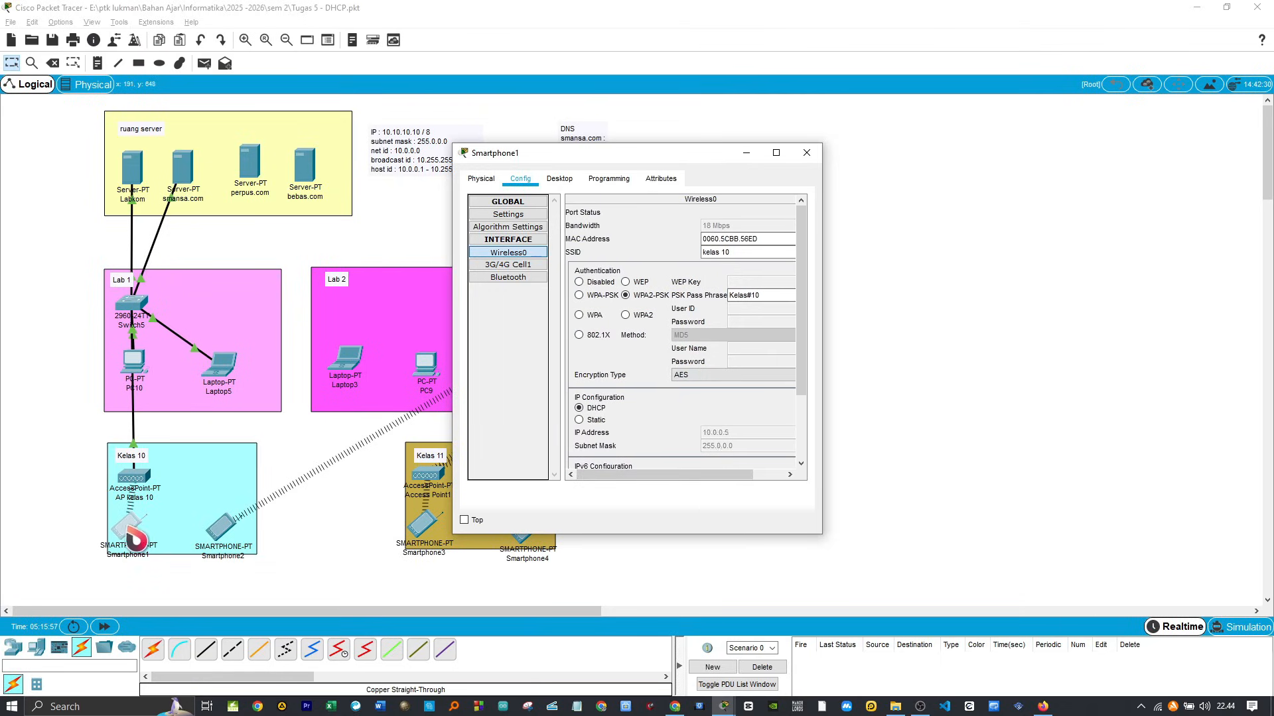
{"action": "left_click_drag", "start_coordinate": [127, 526], "coordinate": [130, 534]}
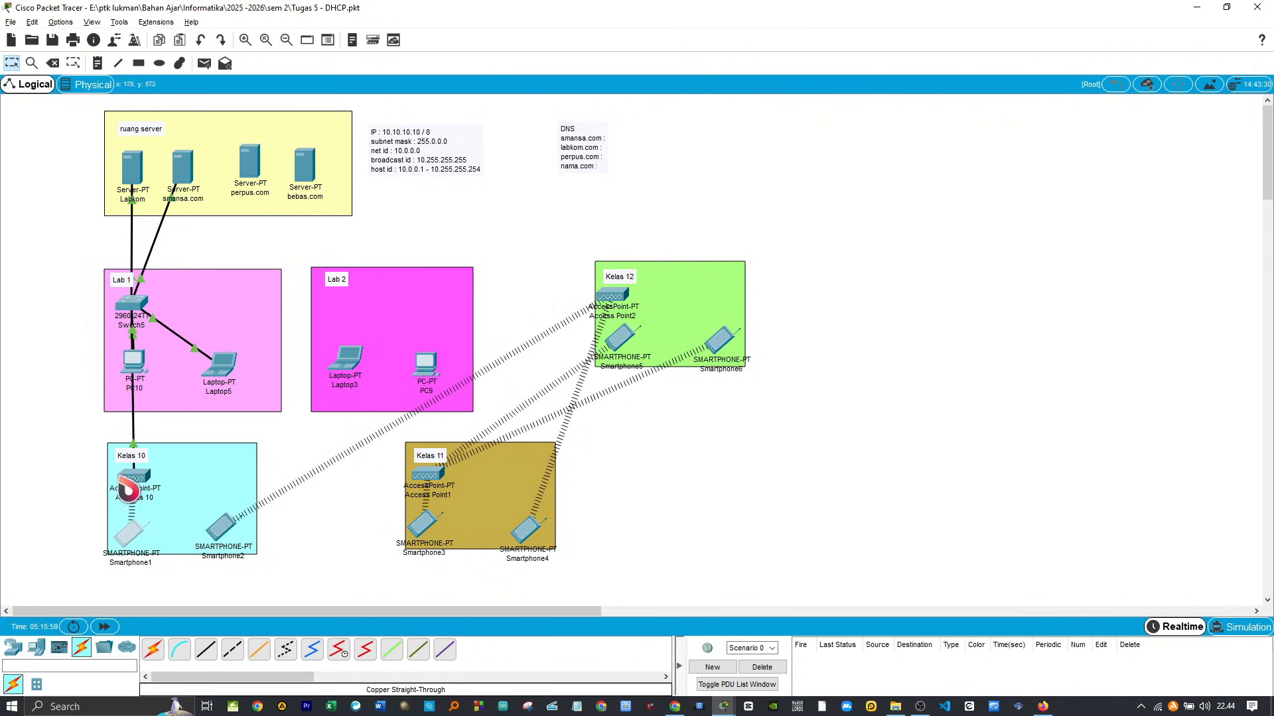
Step: Load labkom.com and smansa.com in Smartphone1's web browser to test both sites, and close the phone's window
{"action": "left_click", "coordinate": [132, 535]}
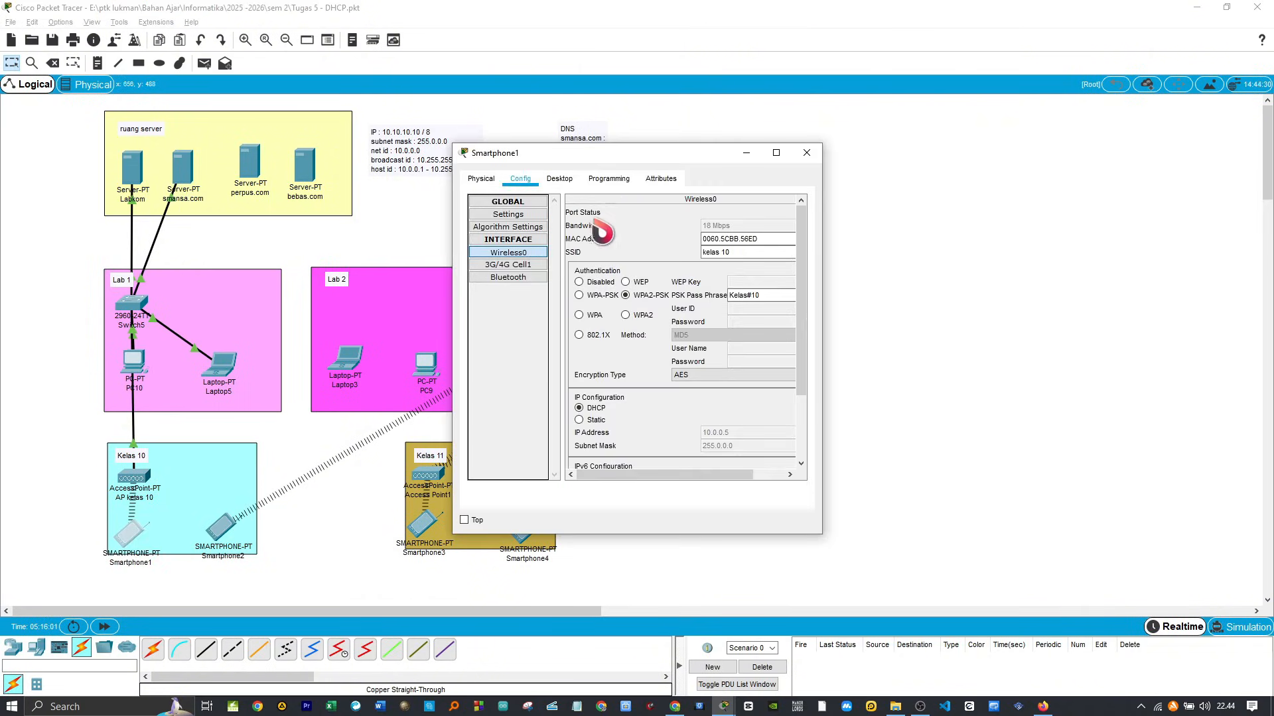
{"action": "left_click", "coordinate": [561, 182]}
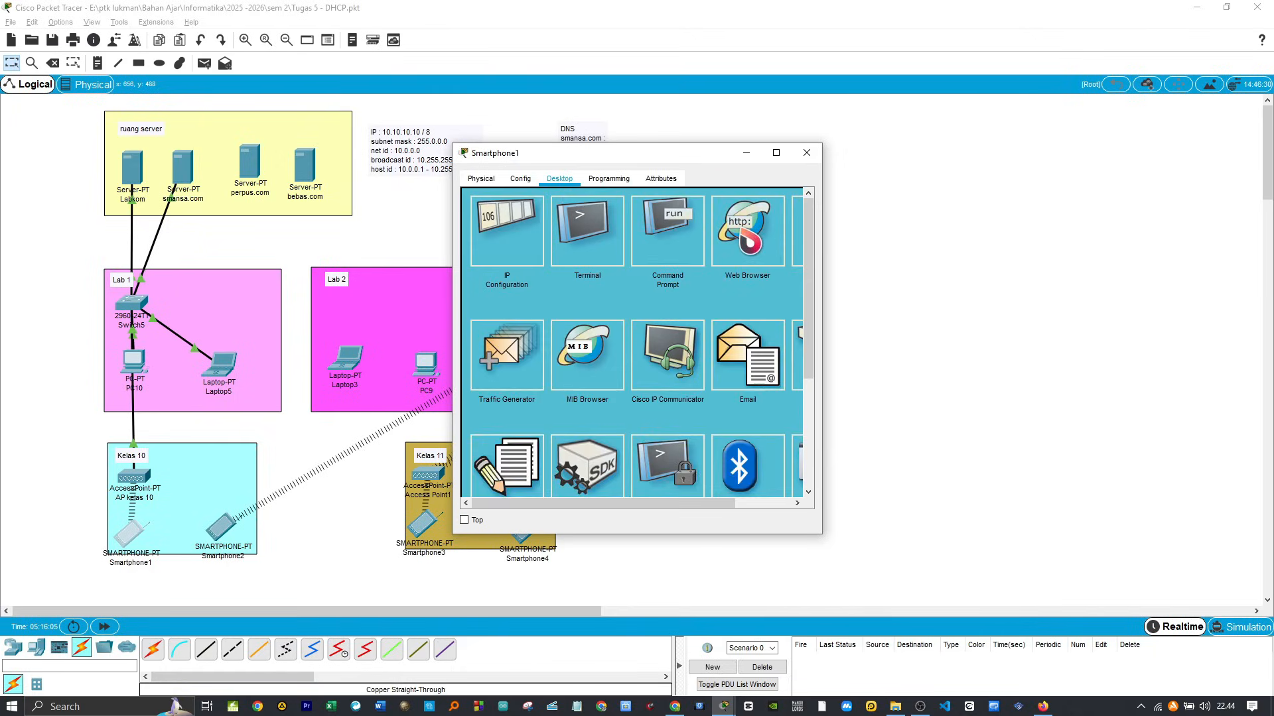
{"action": "left_click", "coordinate": [750, 241]}
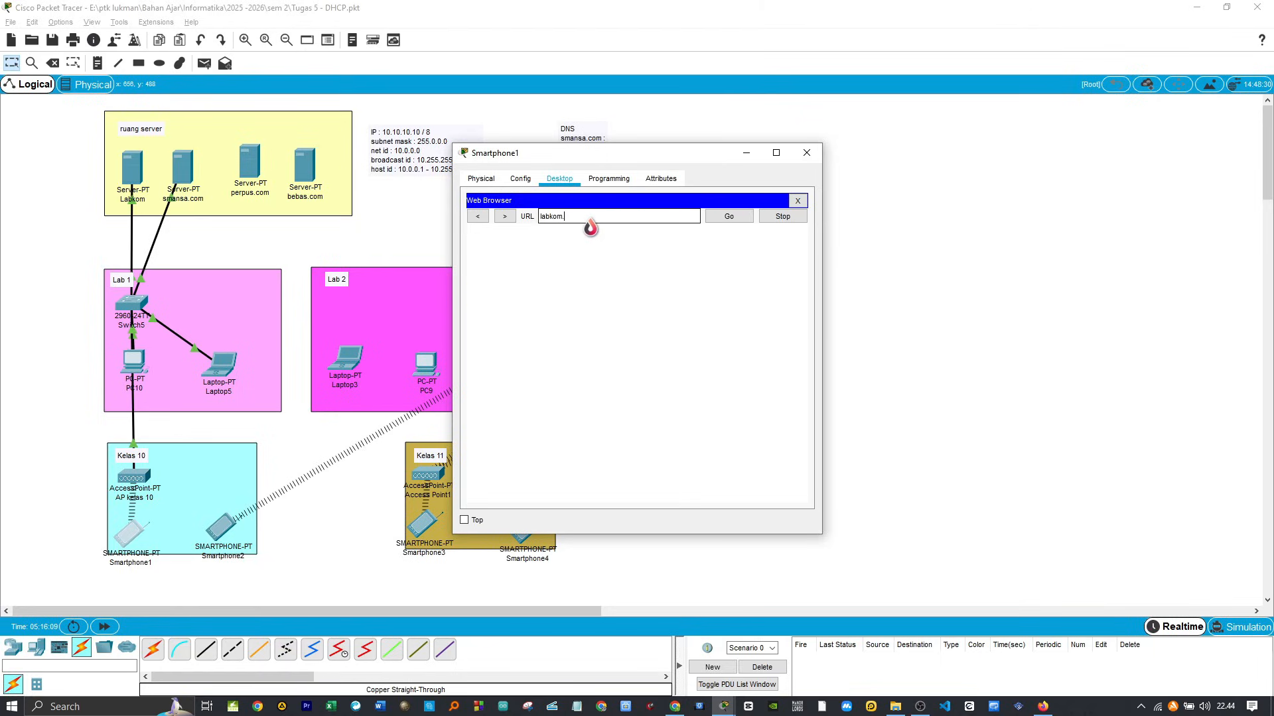
{"action": "left_click", "coordinate": [729, 217]}
{"action": "left_click_drag", "start_coordinate": [597, 217], "coordinate": [494, 219]}
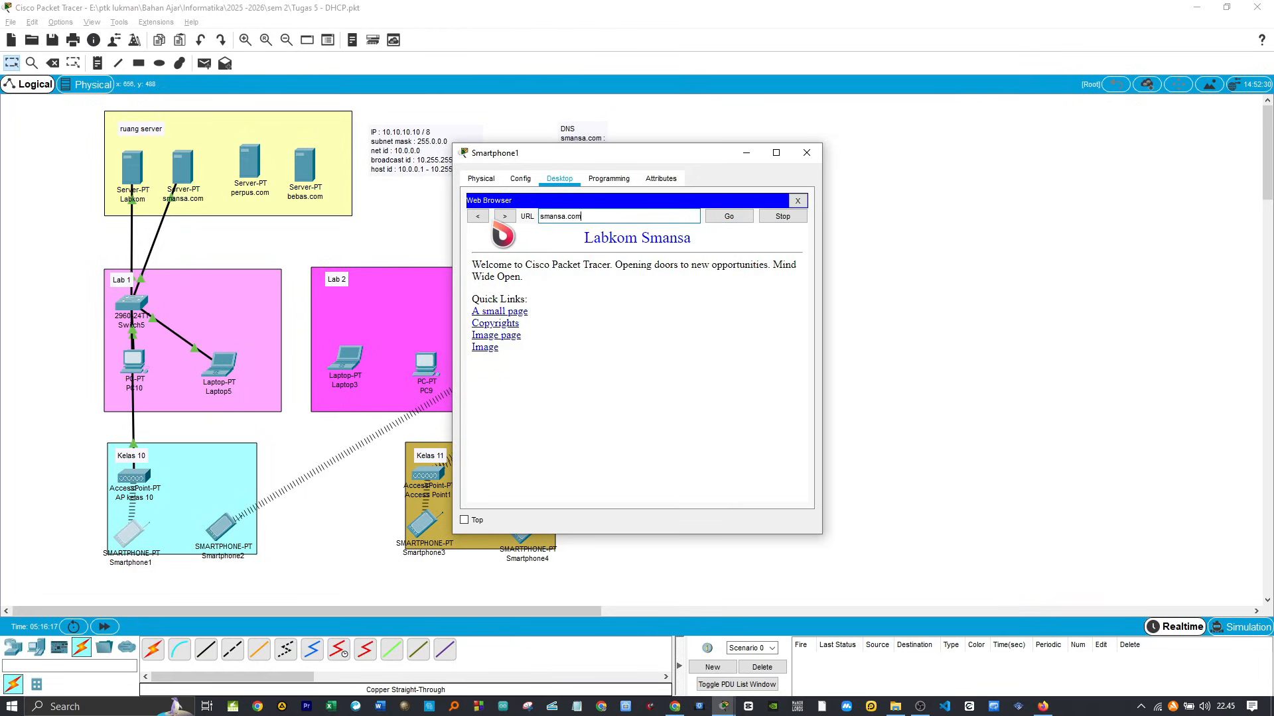
{"action": "left_click", "coordinate": [728, 222]}
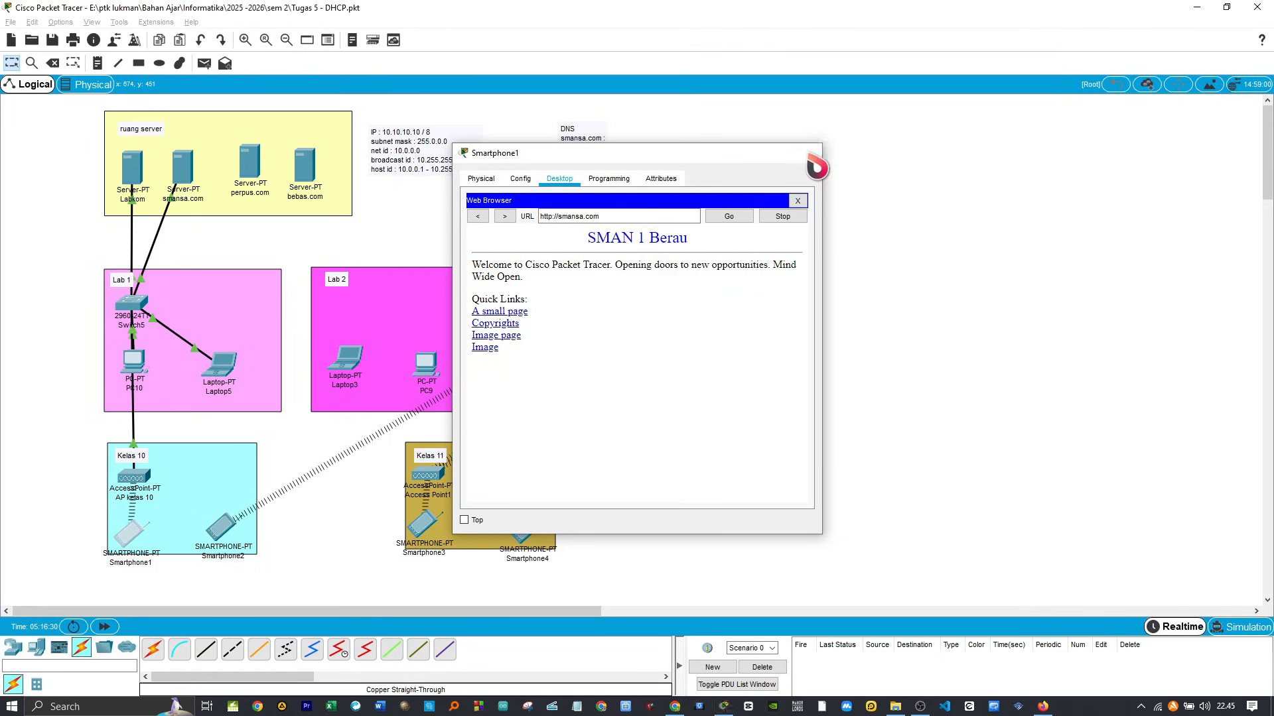
{"action": "left_click", "coordinate": [808, 153]}
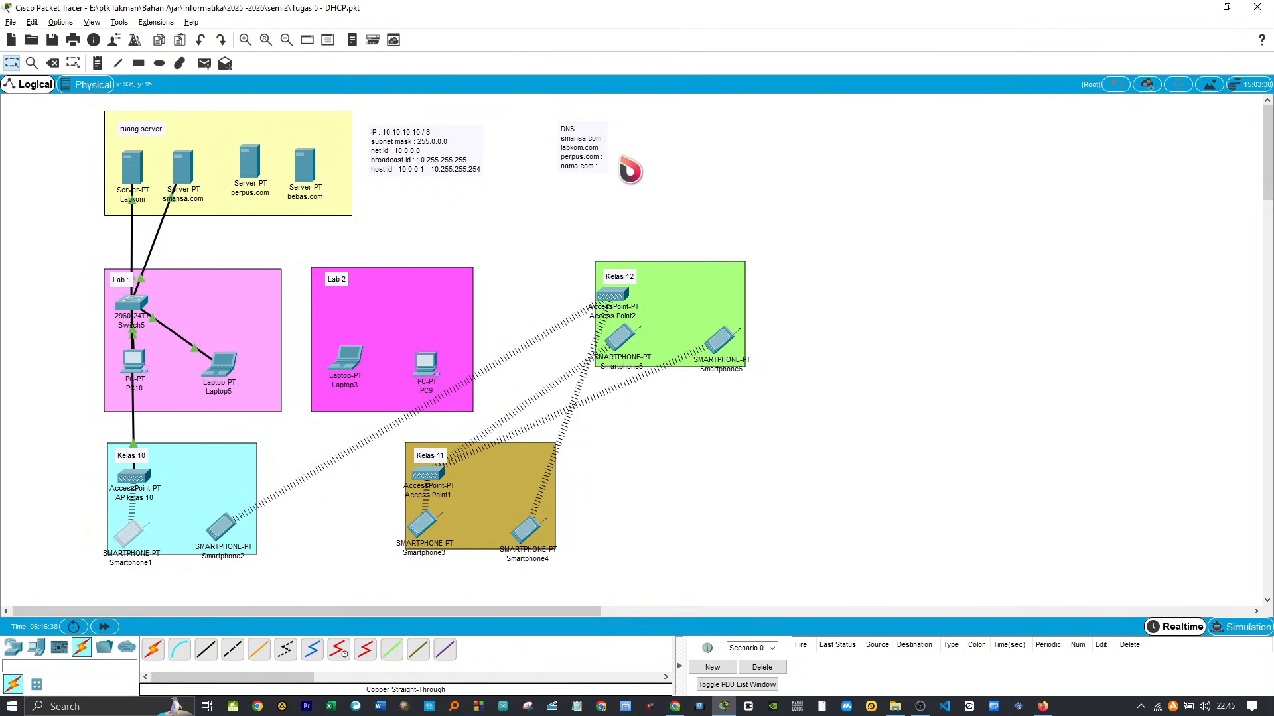
Step: Look up the smansa.com server's IP address in its IP configuration for the DNS note, and close the server window
{"action": "double_click", "coordinate": [603, 149]}
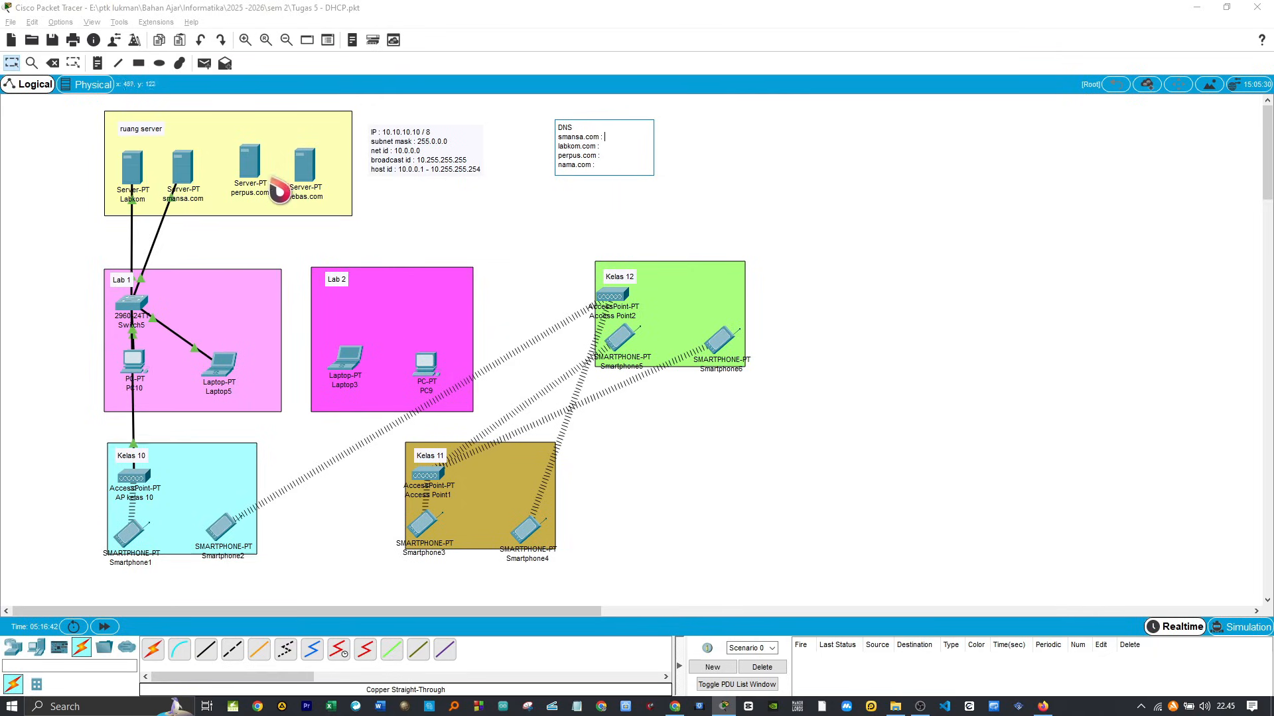
{"action": "left_click", "coordinate": [194, 178]}
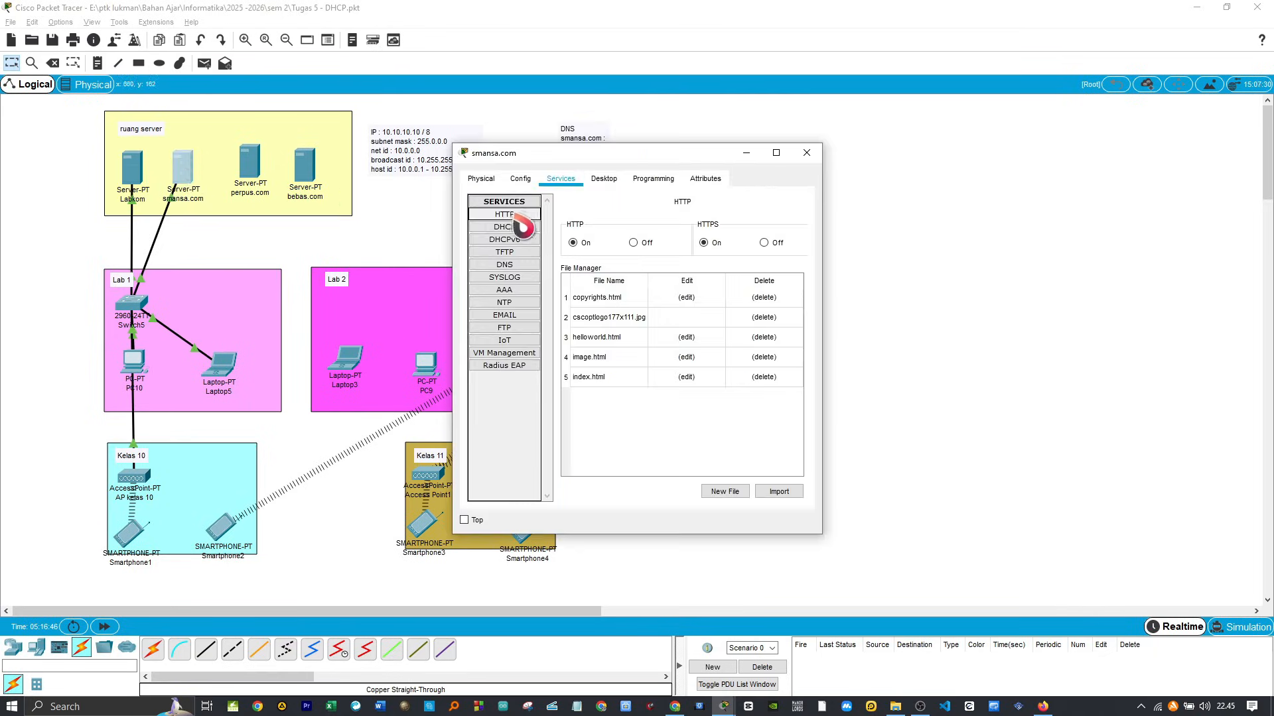
{"action": "left_click", "coordinate": [604, 178]}
{"action": "left_click", "coordinate": [535, 225]}
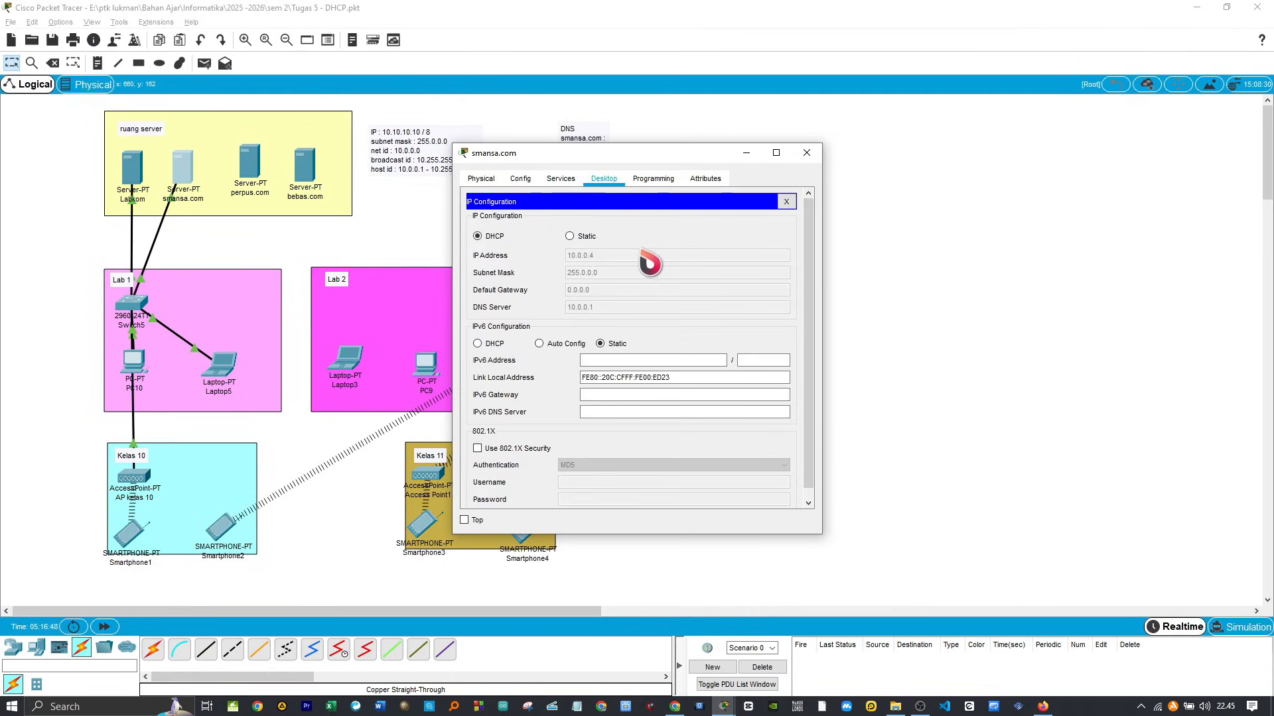
{"action": "left_click", "coordinate": [806, 152]}
Step: Add the addresses 10.0.0.4 for smansa.com and 10.0.0.1 for labkom.com to the DNS note on the canvas
{"action": "double_click", "coordinate": [612, 158]}
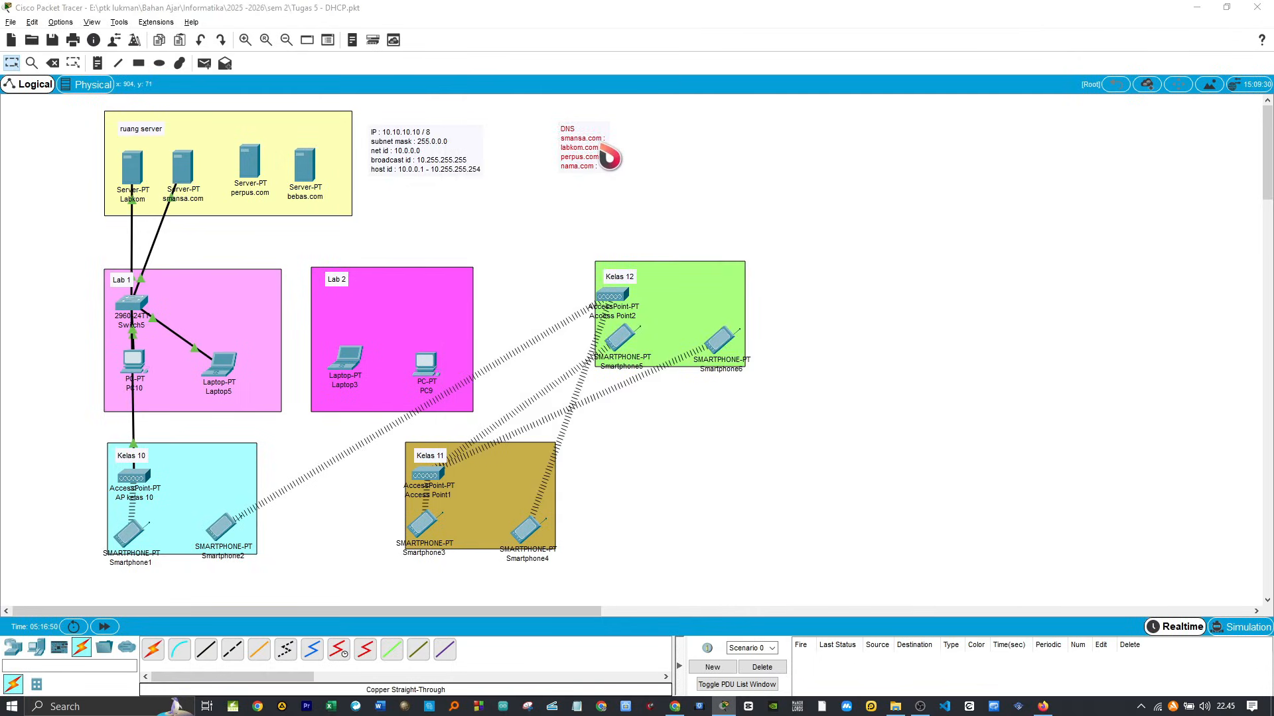
{"action": "type", "text": "10.0.0."}
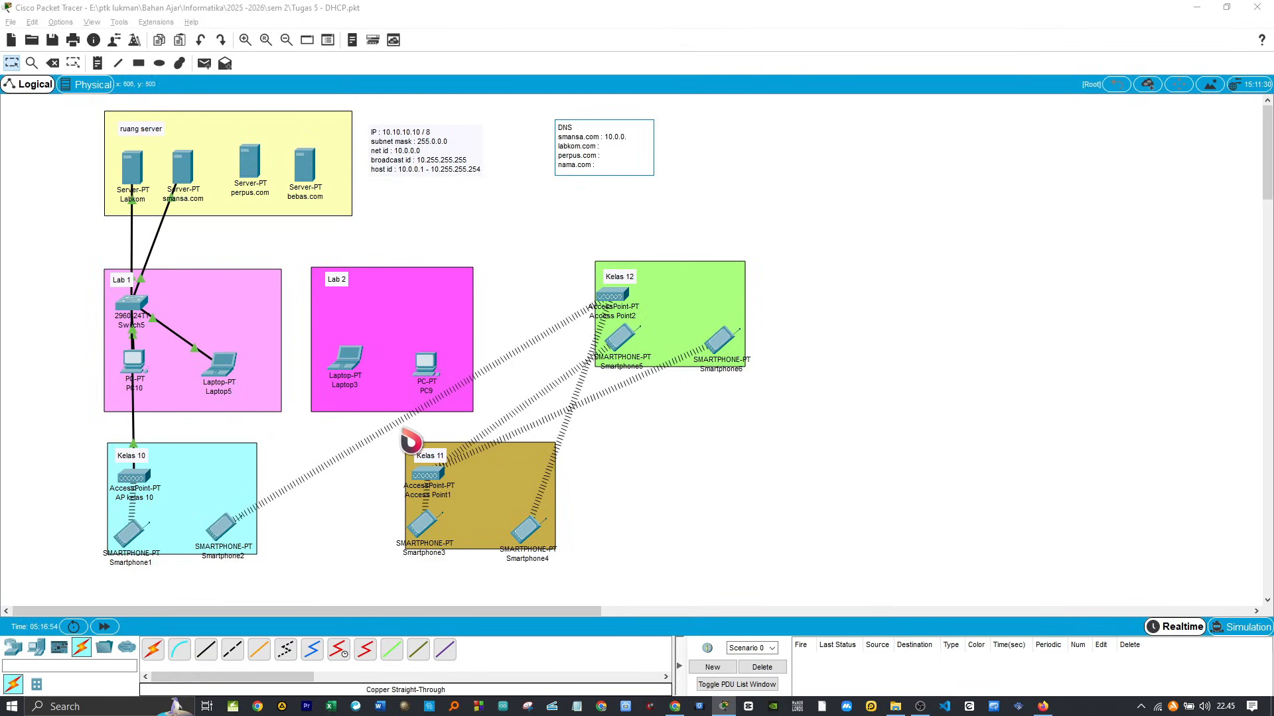
{"action": "type", "text": "4"}
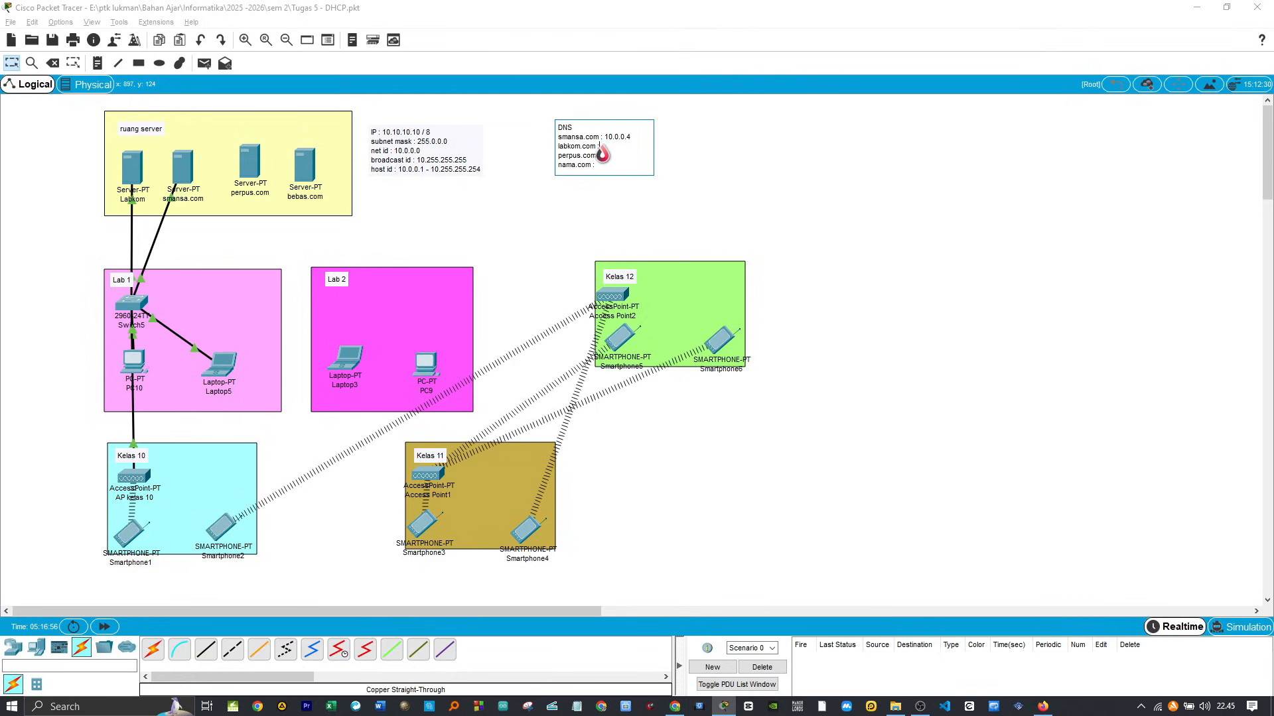
{"action": "type", "text": ".0.0.1"}
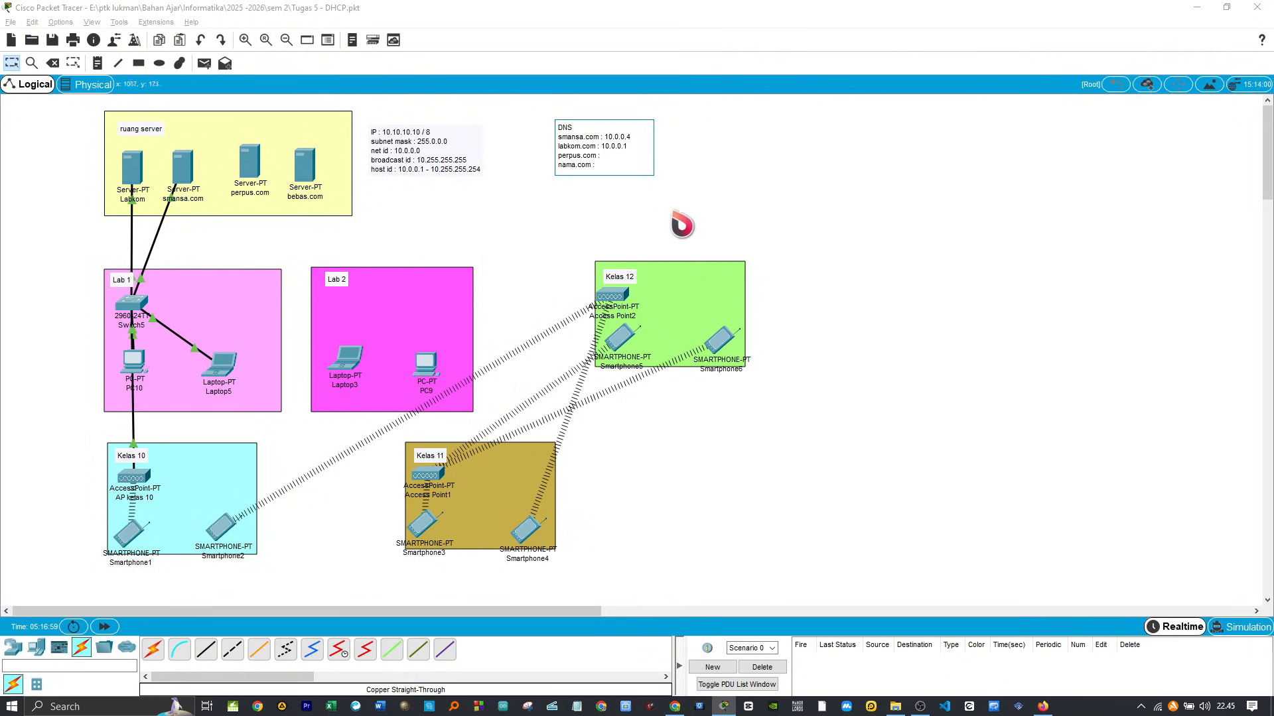
{"action": "left_click", "coordinate": [703, 219]}
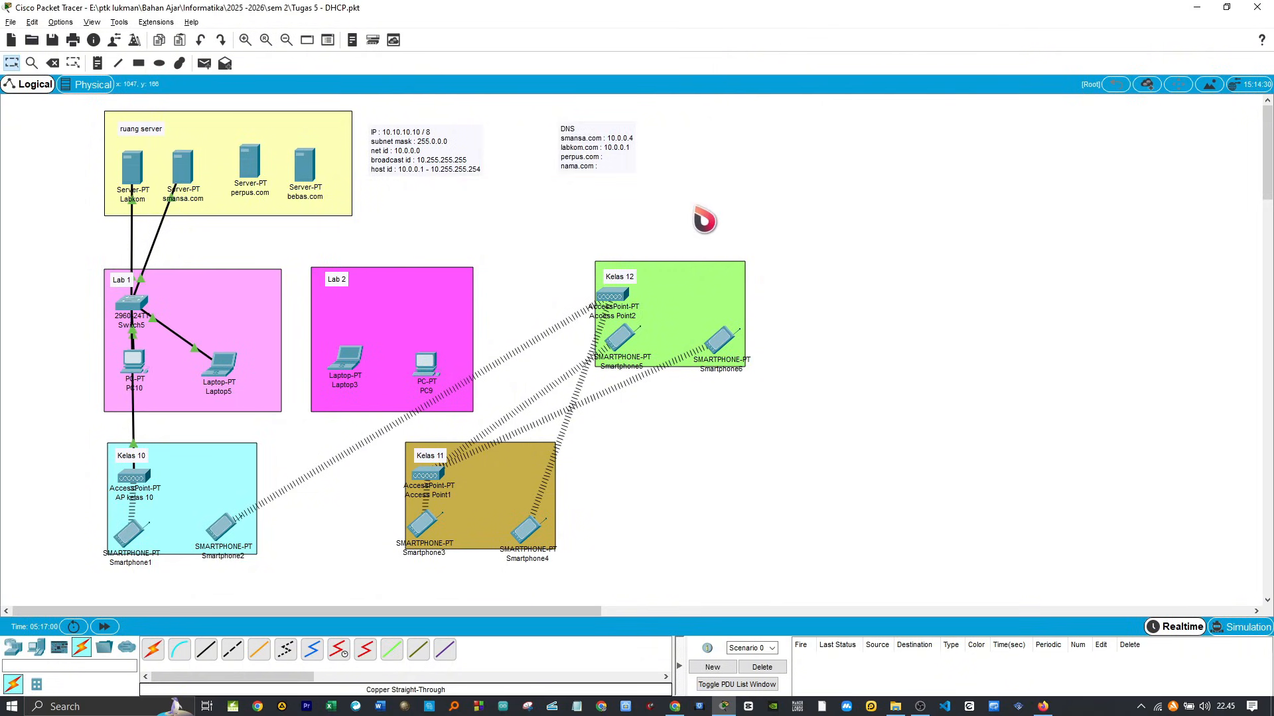